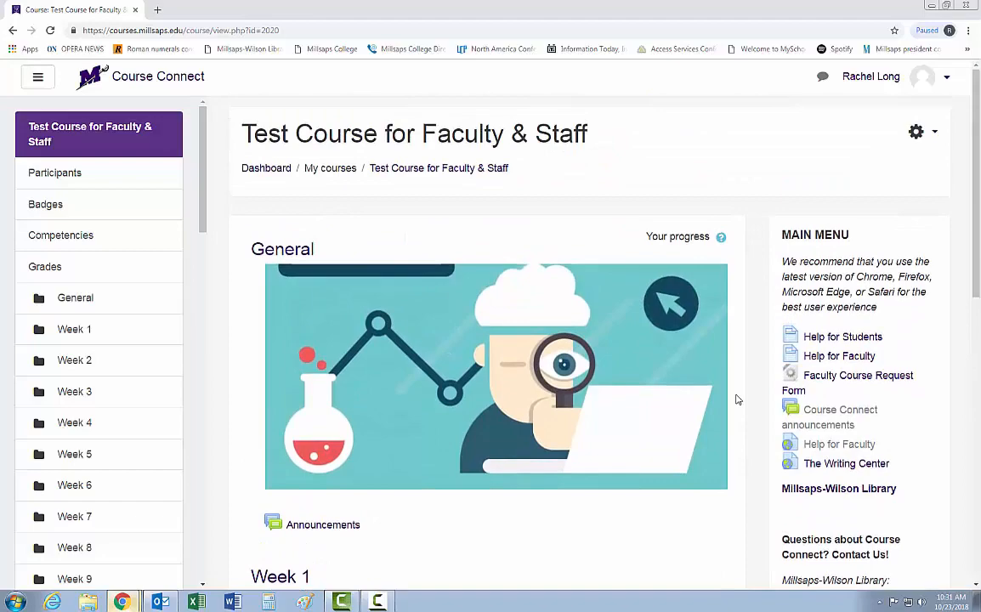
Step: Open the Sample Writing submission of the Week 1 Reflective Esaay assignment and show the QuickMarks
scroll(738, 400, down, 3)
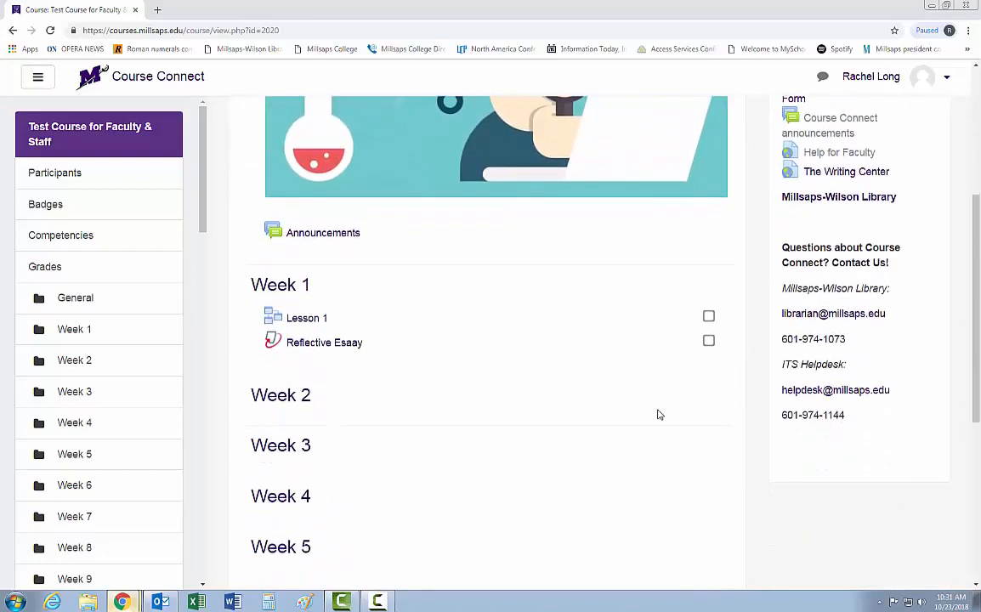
click(312, 348)
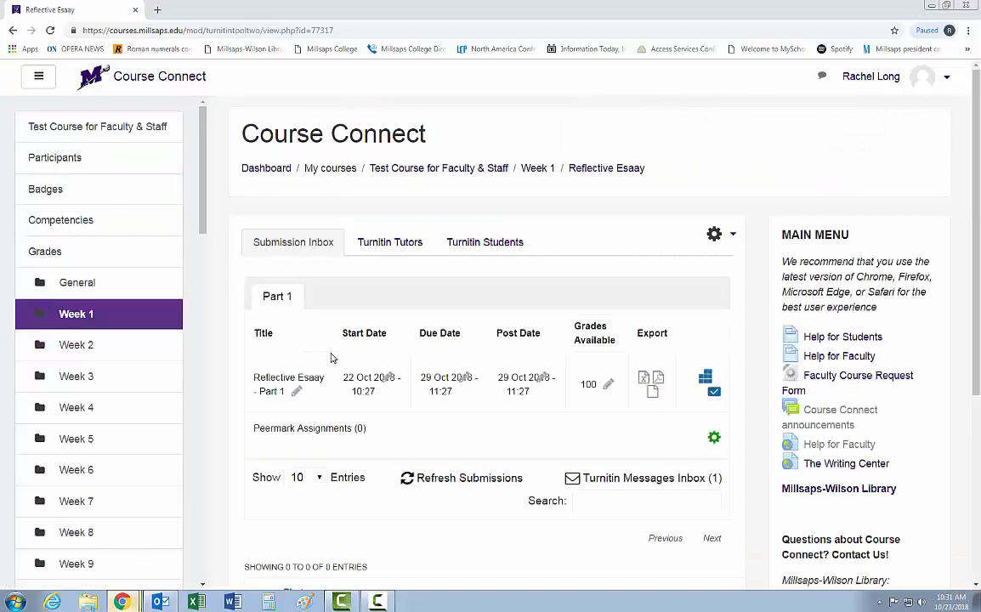
scroll(621, 296, down, 4)
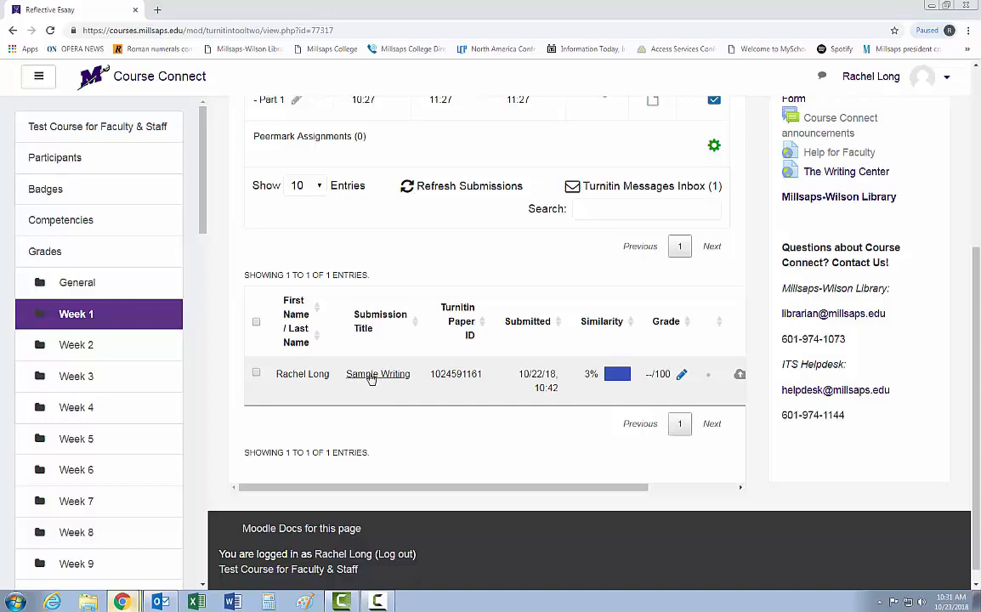
click(371, 378)
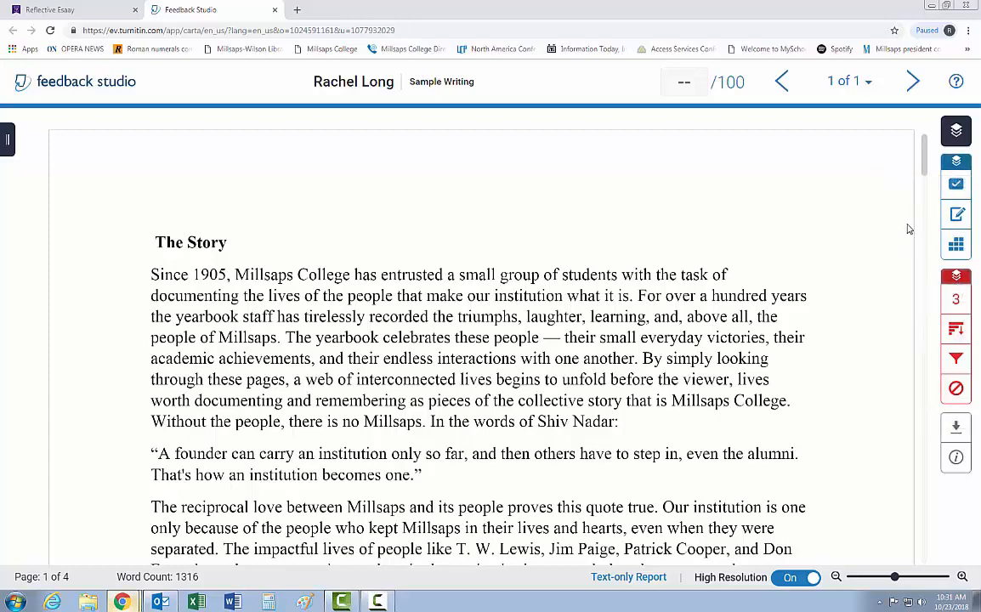
click(955, 185)
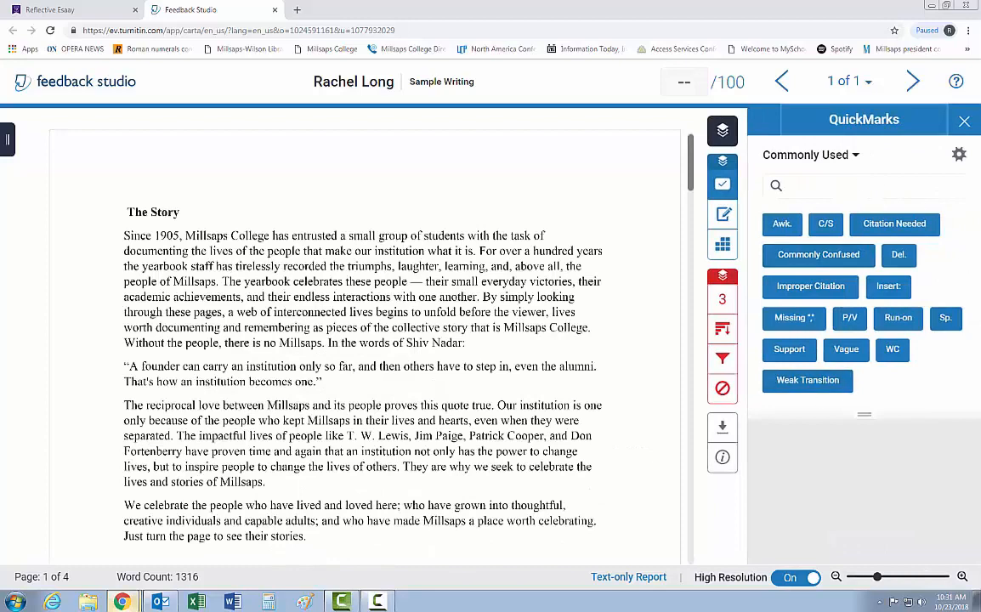
Step: Look through the available QuickMark sets and switch the displayed set to Punctuation
click(855, 156)
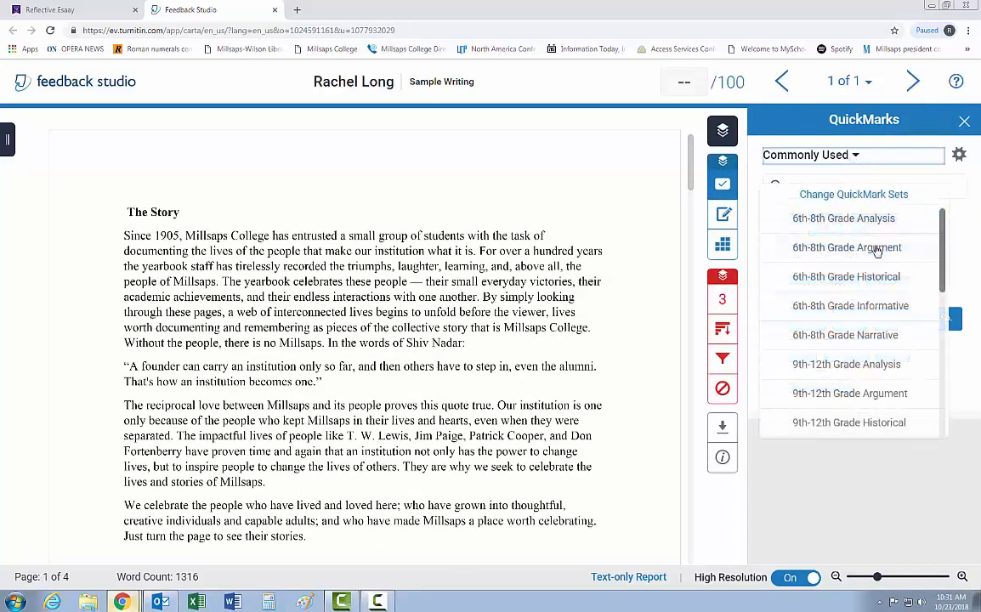
scroll(878, 246, down, 1)
scroll(878, 247, down, 4)
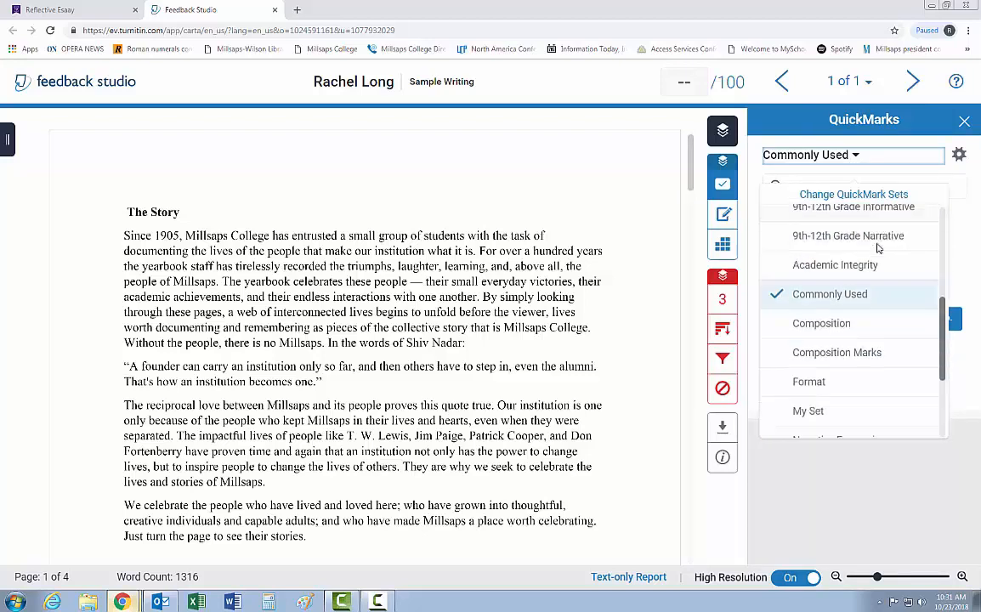
scroll(878, 248, down, 3)
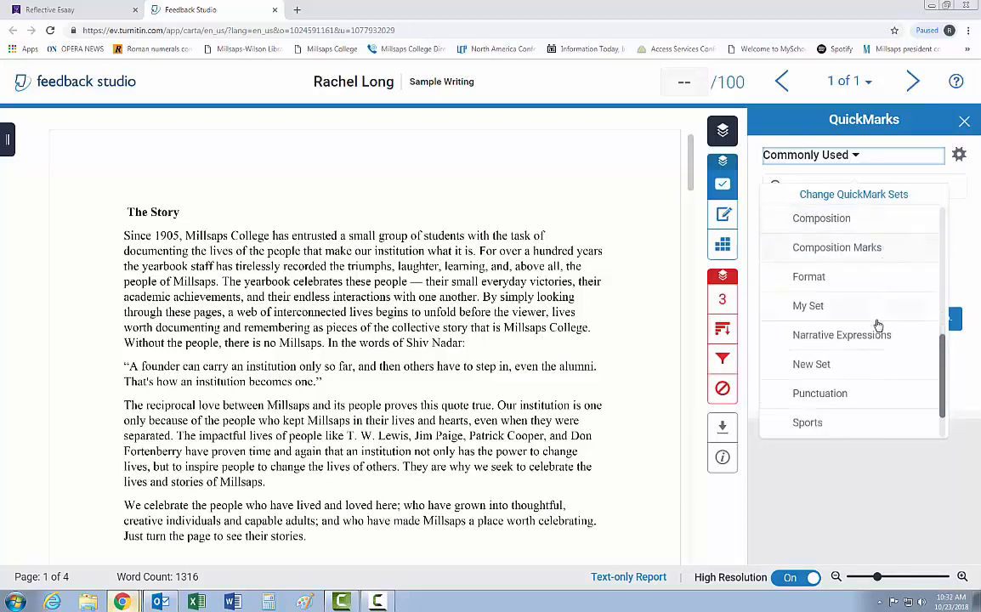
scroll(851, 384, down, 2)
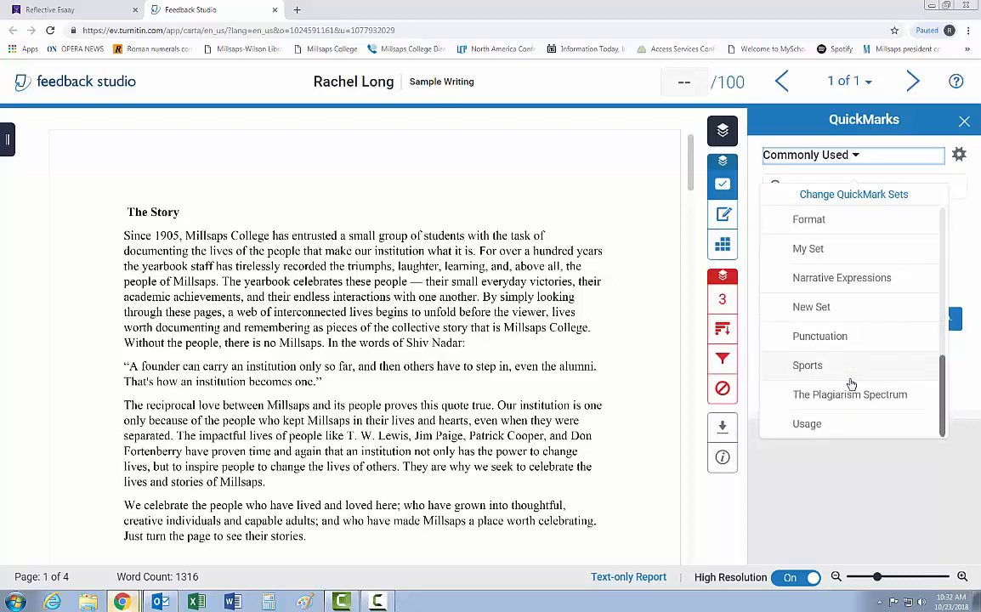
click(840, 338)
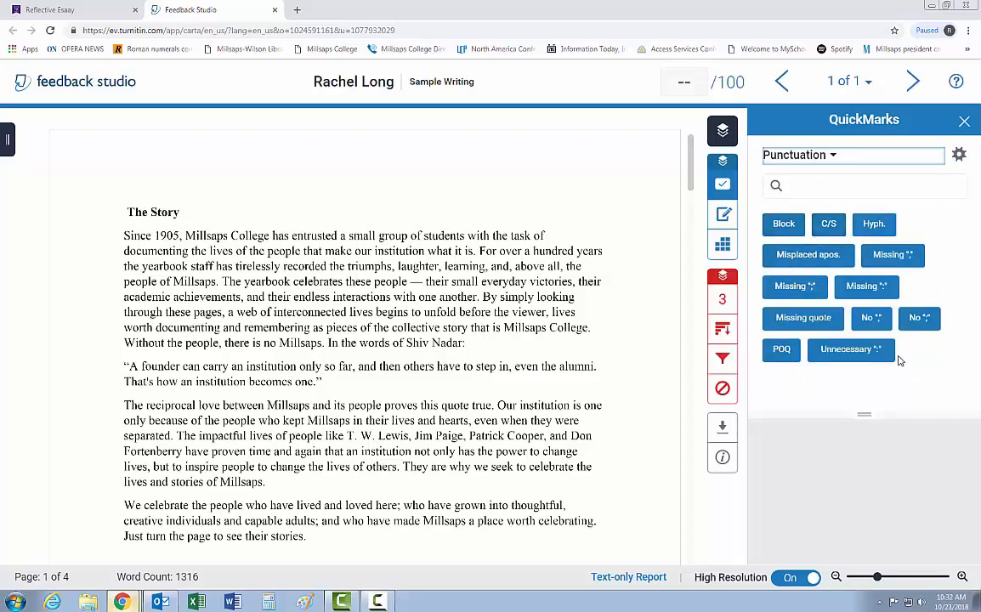
Step: Switch the displayed QuickMark set back to Commonly Used
click(840, 156)
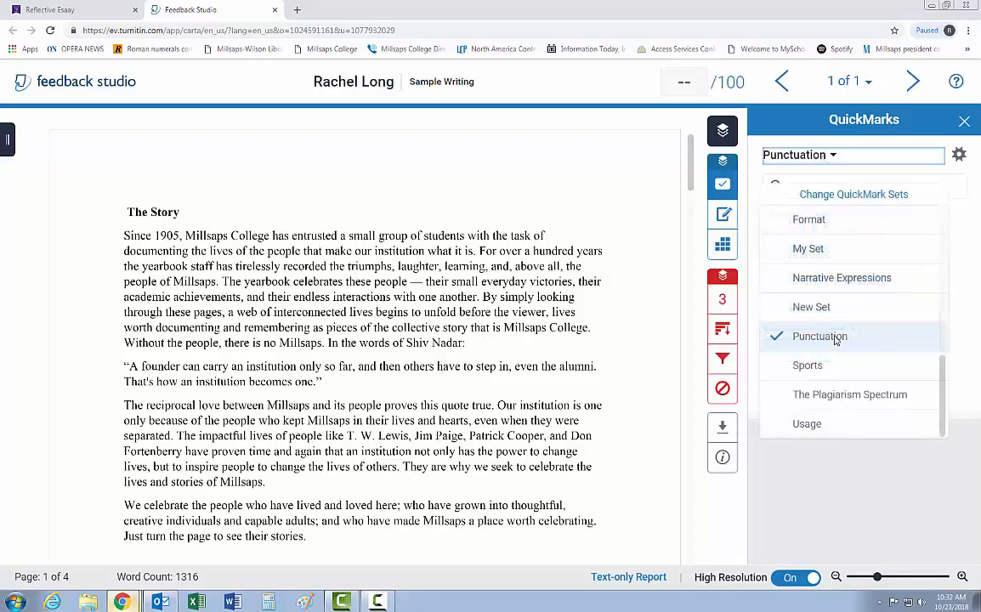
scroll(835, 340, up, 5)
click(826, 311)
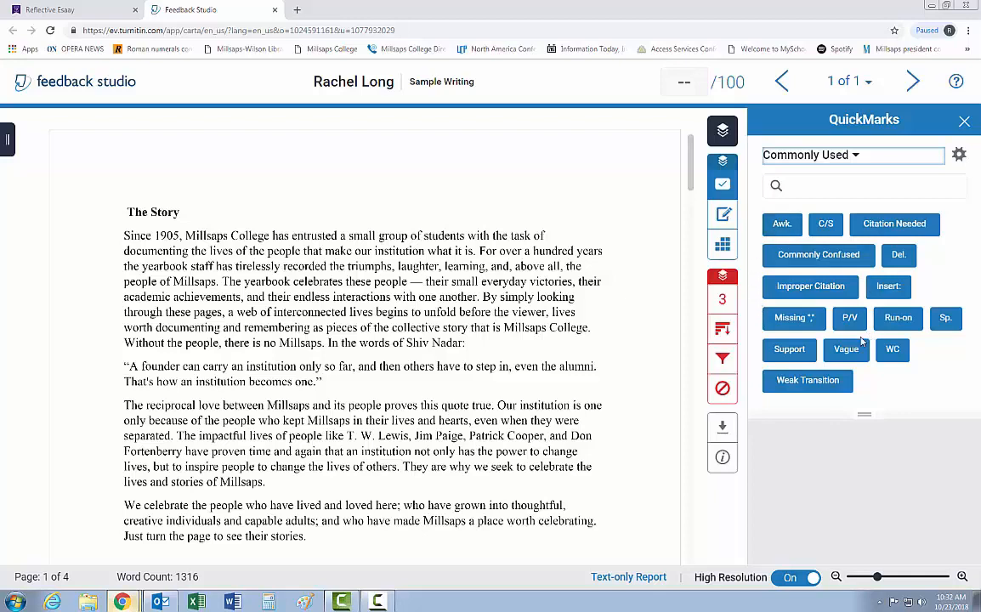
Step: Place the Awk. QuickMark beside the heading "The Story" and view its explanation
click(782, 226)
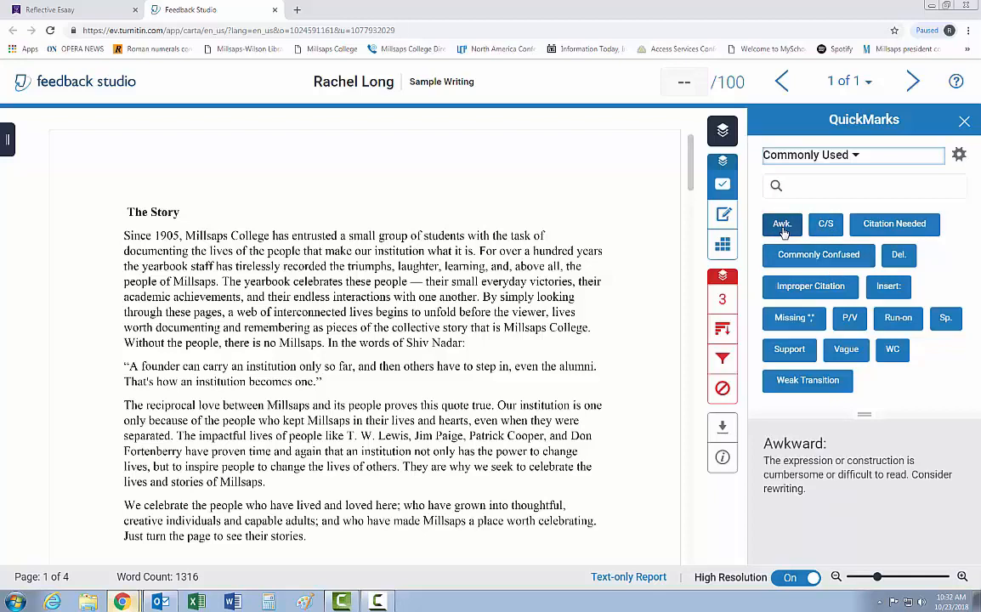
drag(784, 231, 197, 220)
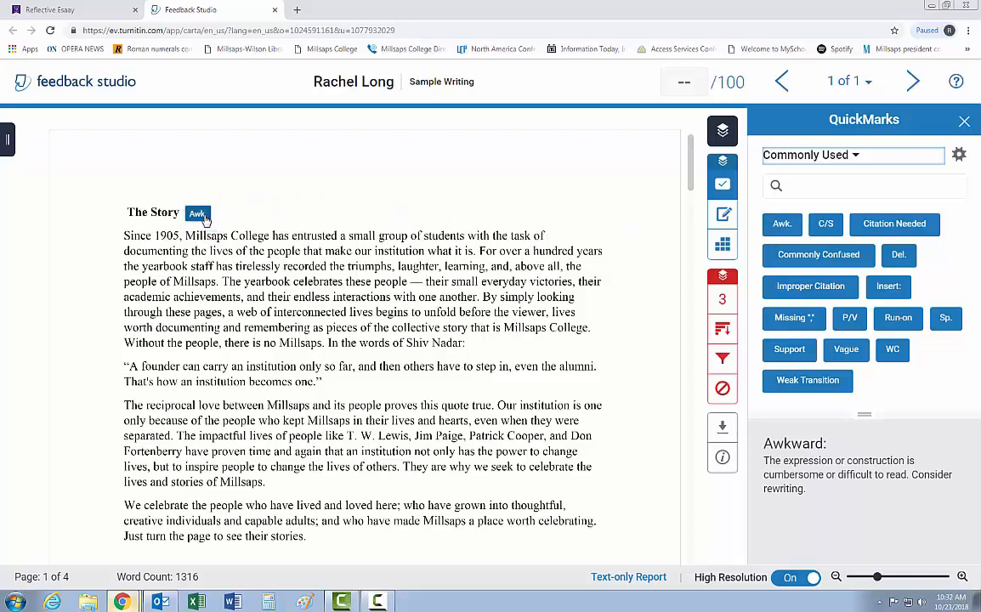
click(200, 216)
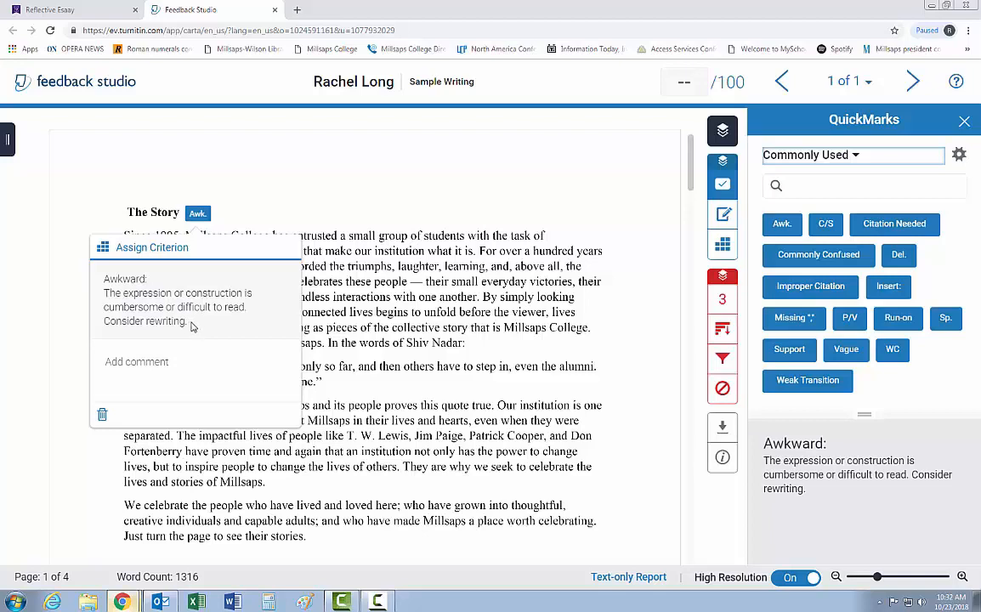
click(358, 225)
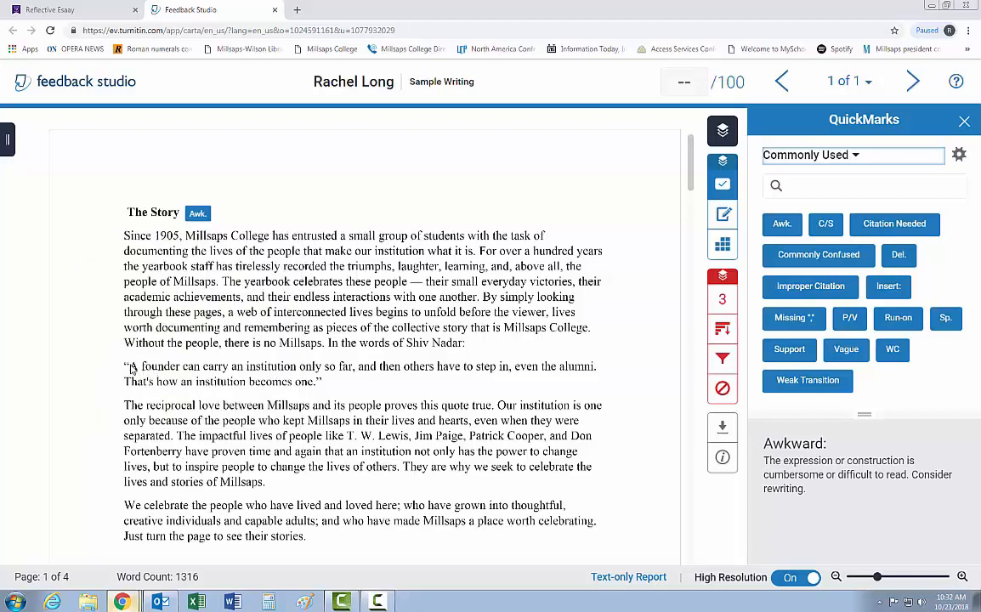
Step: Apply the Del. QuickMark to the quotation beginning "A founder can carry an institution only so far"
drag(131, 367, 317, 383)
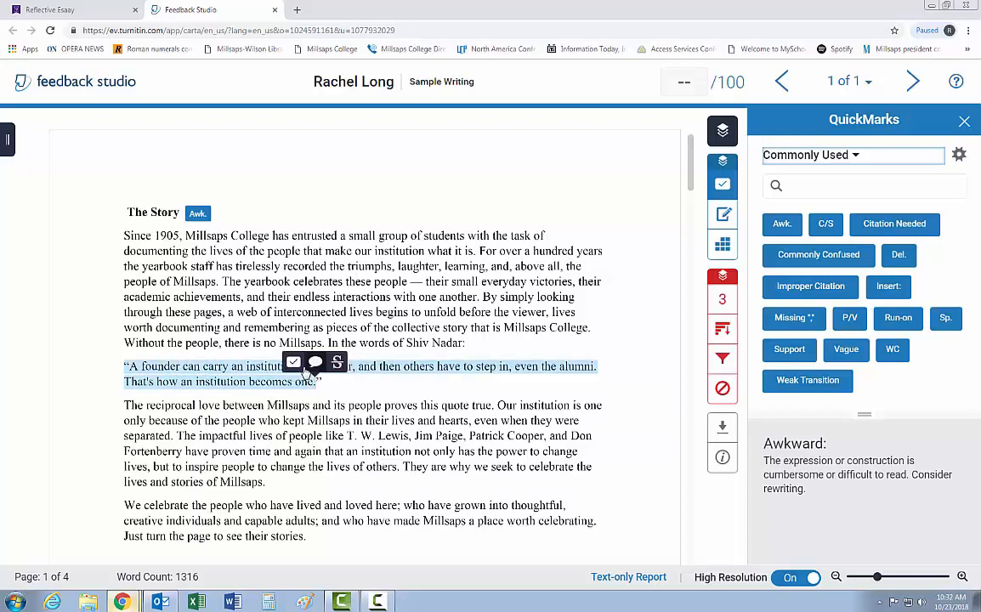
click(294, 366)
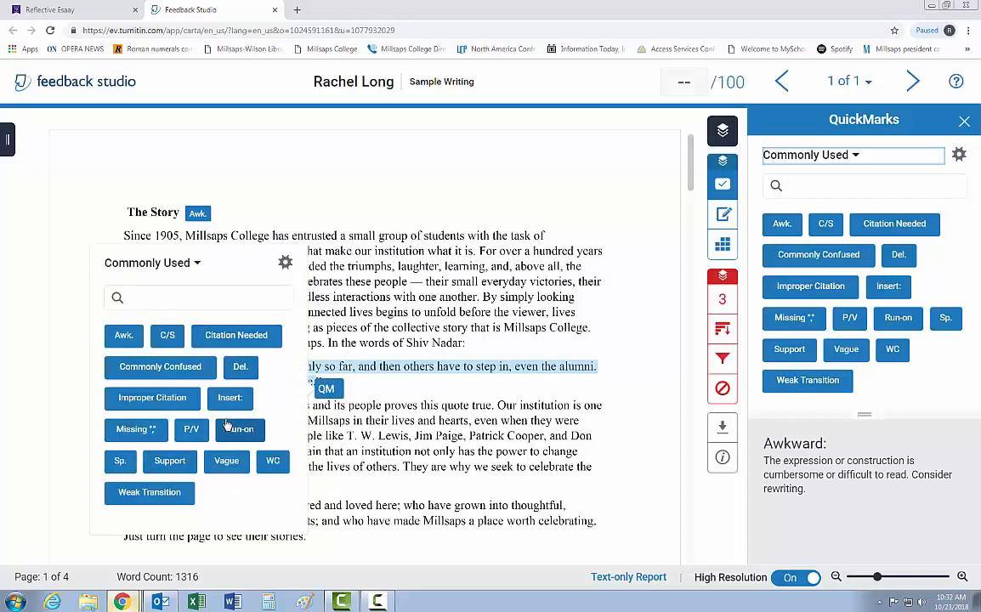
click(243, 368)
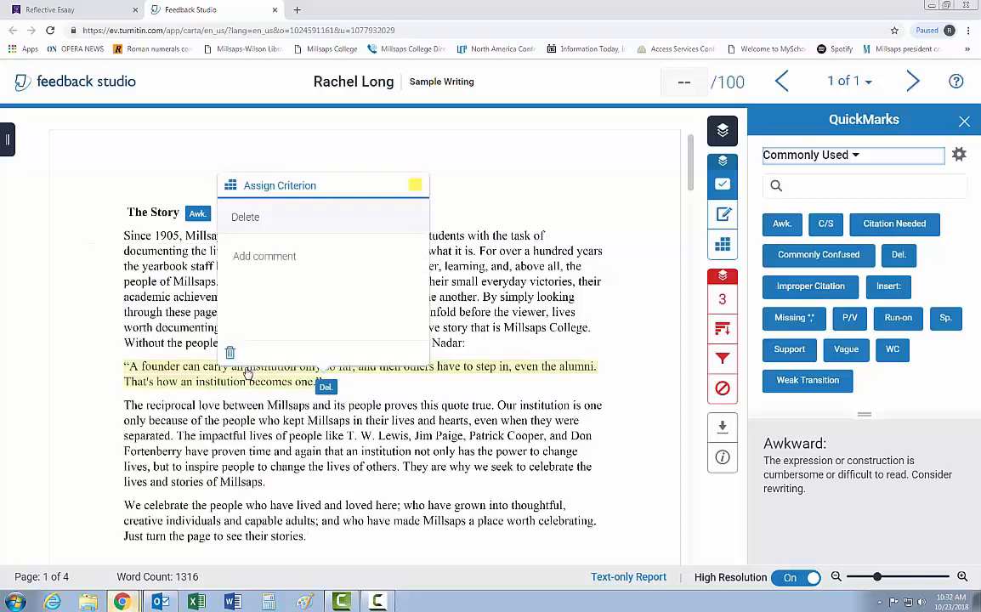
Step: Add the comment "This doesn't flow well with your paper" to the Del. mark on the quotation
click(265, 262)
text(T)
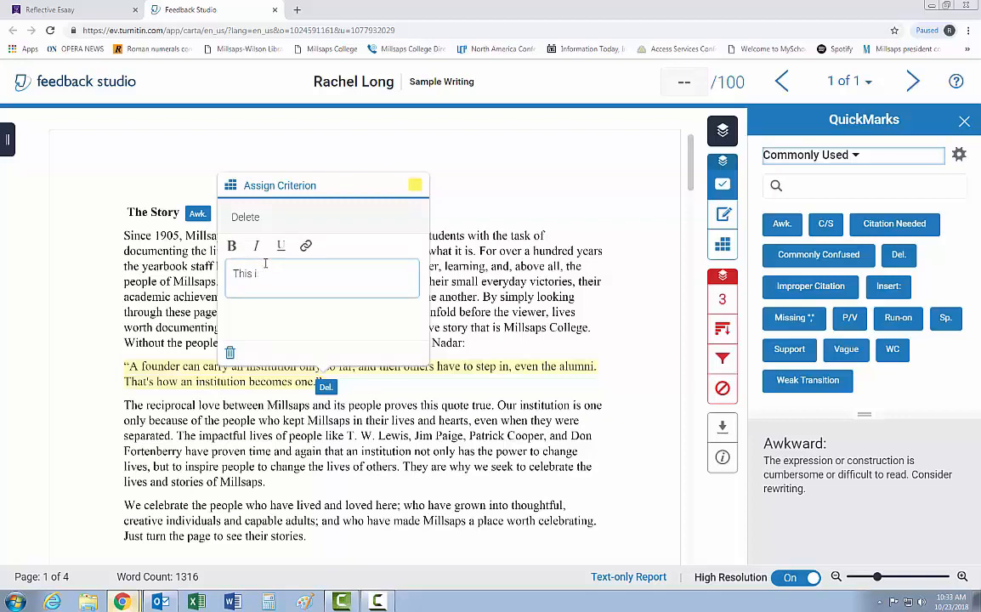
text(his doesn't flow well with yo)
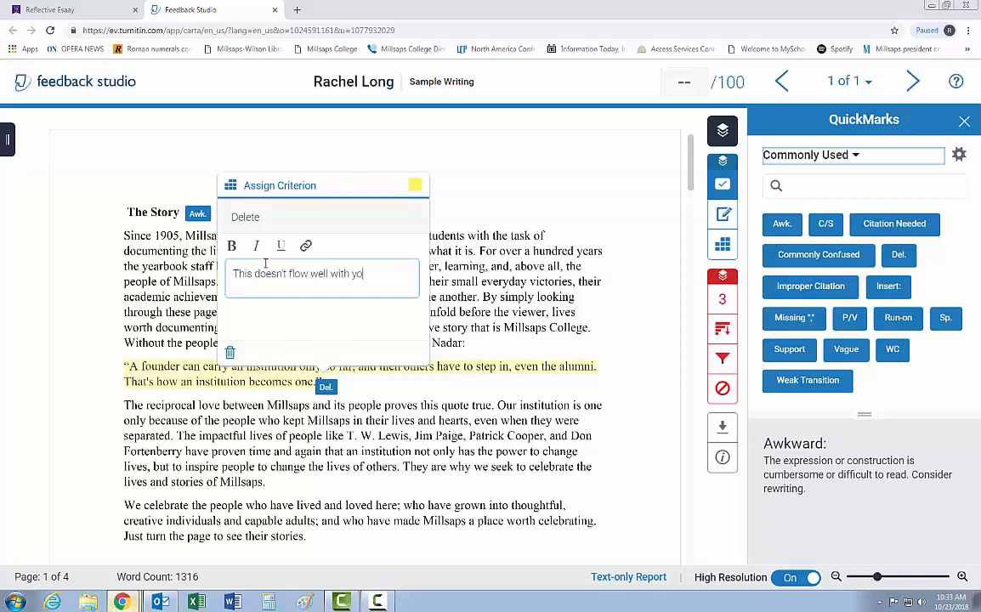
text(ur paper)
key(Return)
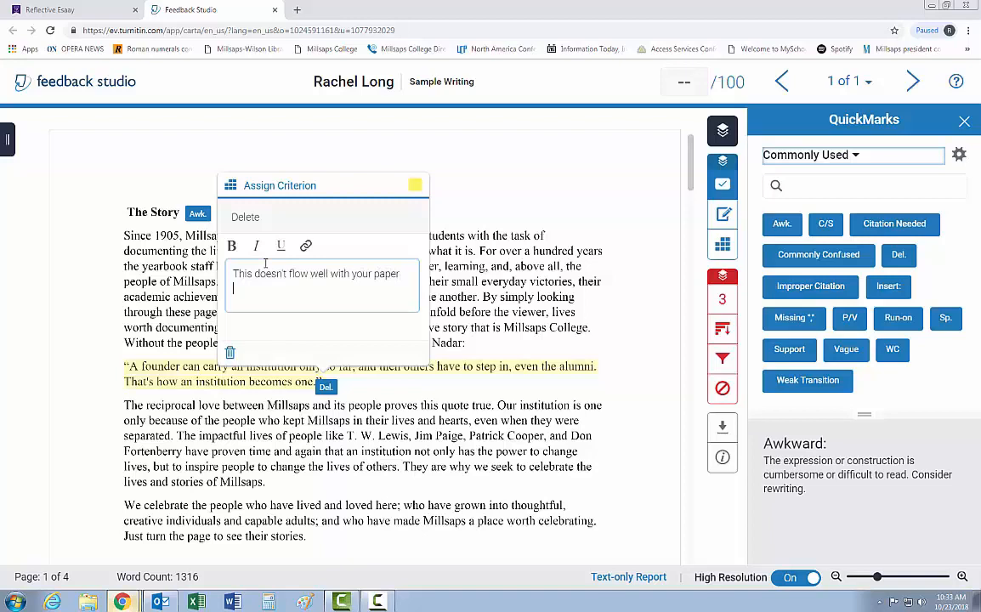
click(517, 401)
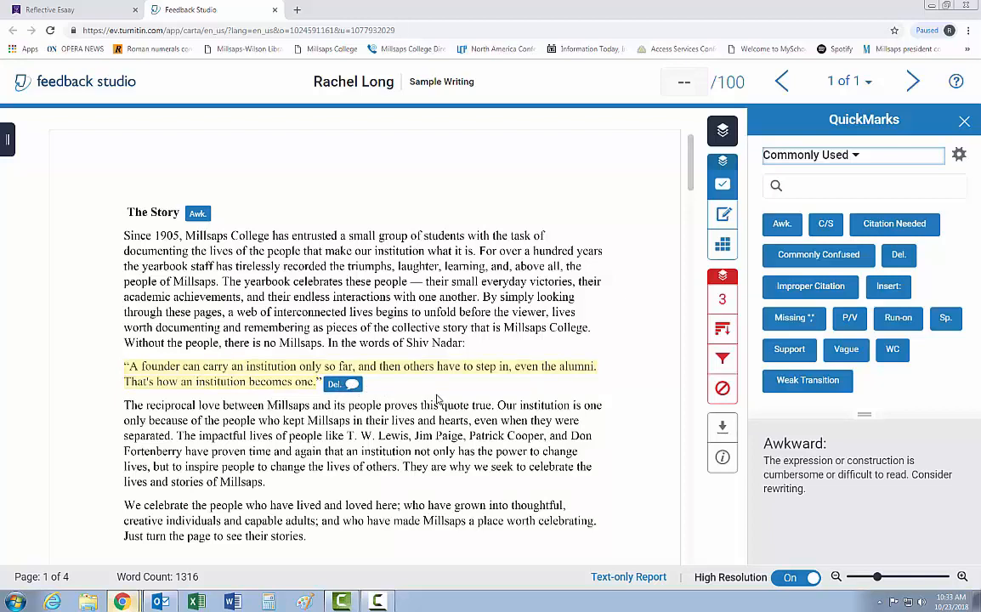
click(855, 158)
scroll(850, 252, down, 4)
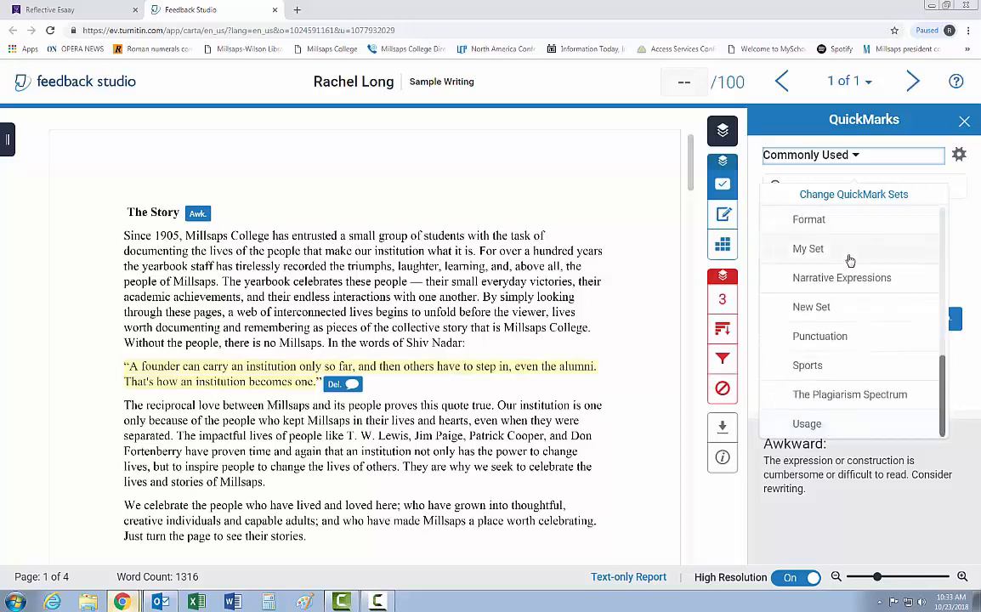
scroll(850, 261, up, 5)
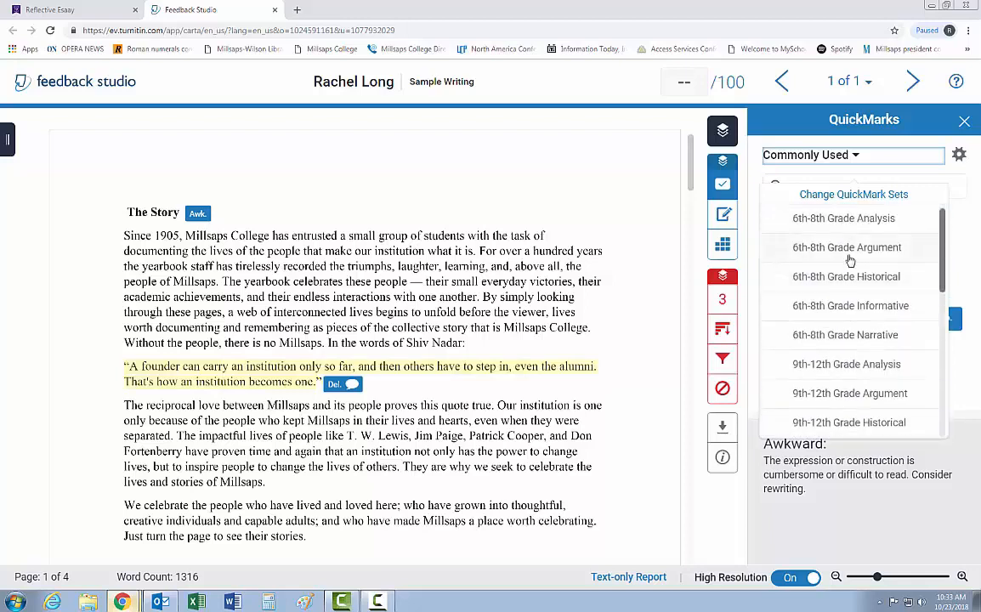
scroll(850, 260, down, 3)
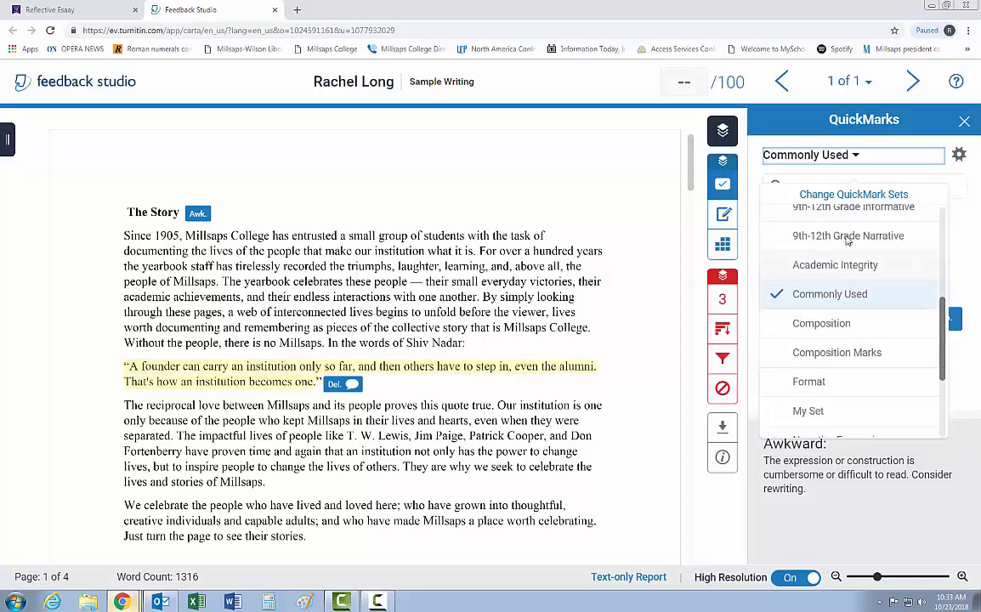
click(966, 212)
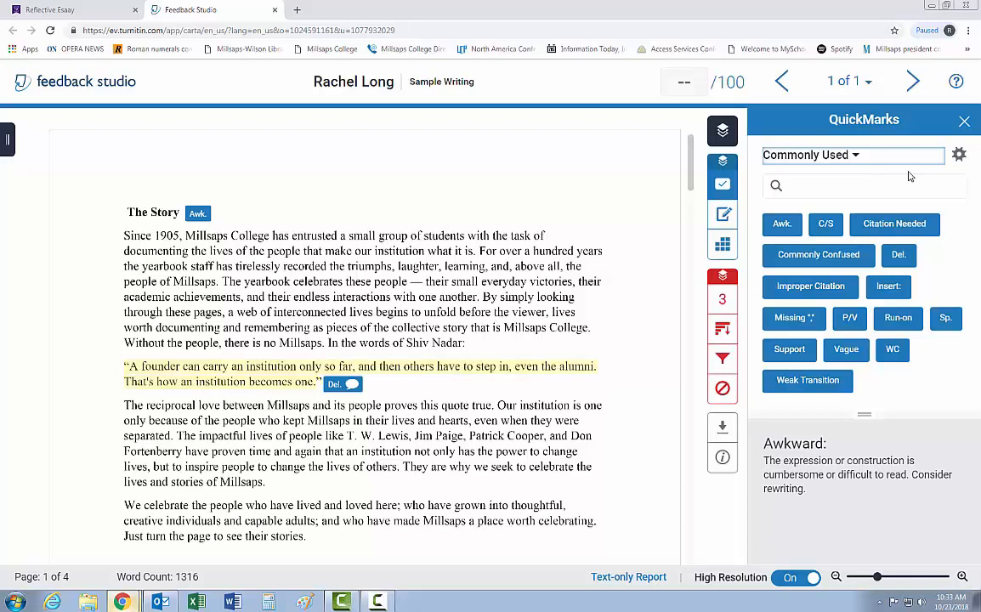
click(856, 156)
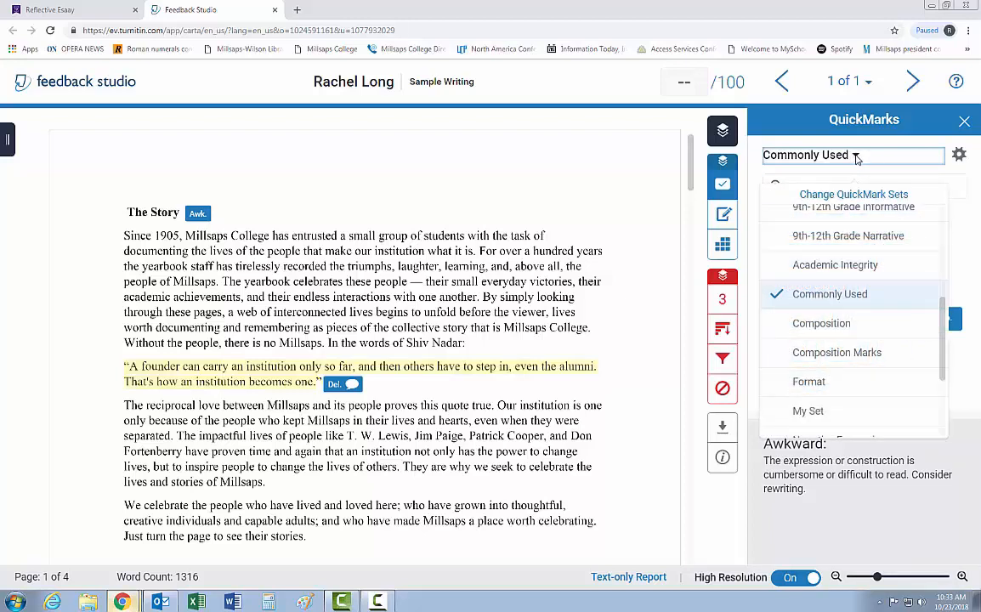
click(856, 157)
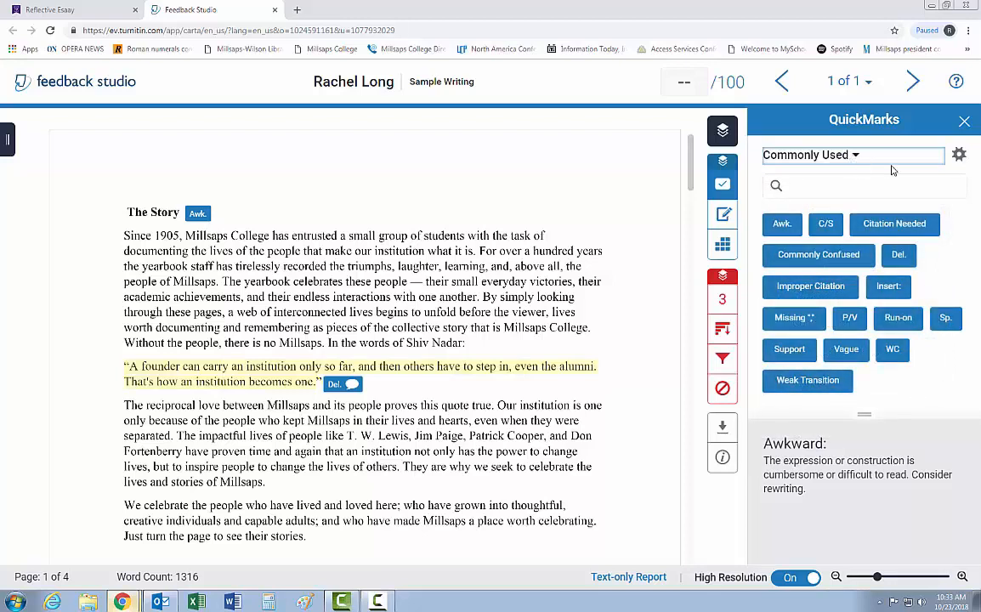
Step: Create a new QuickMark set named "My New Set" in the QuickMark manager
click(959, 156)
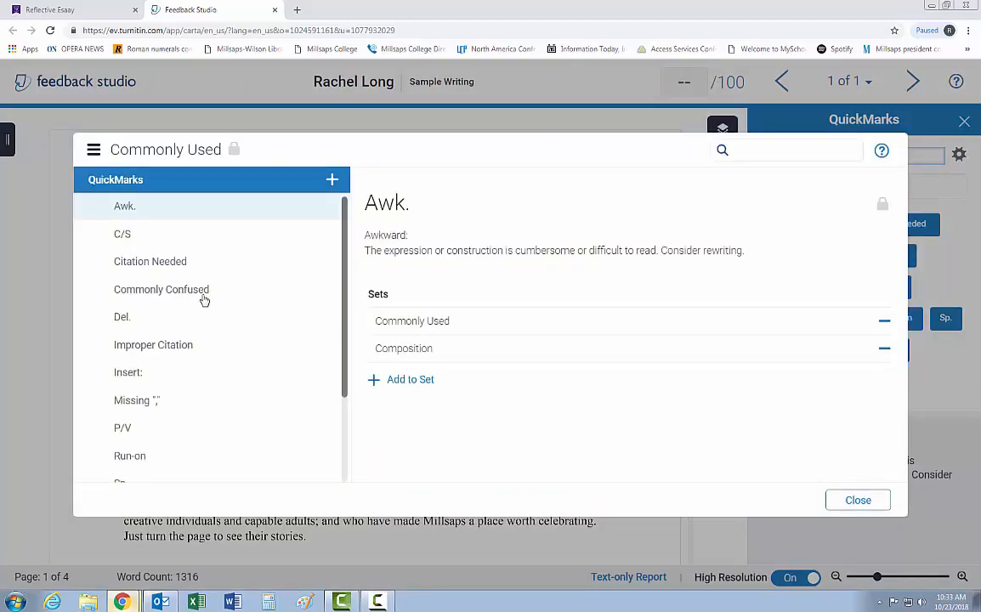
click(94, 151)
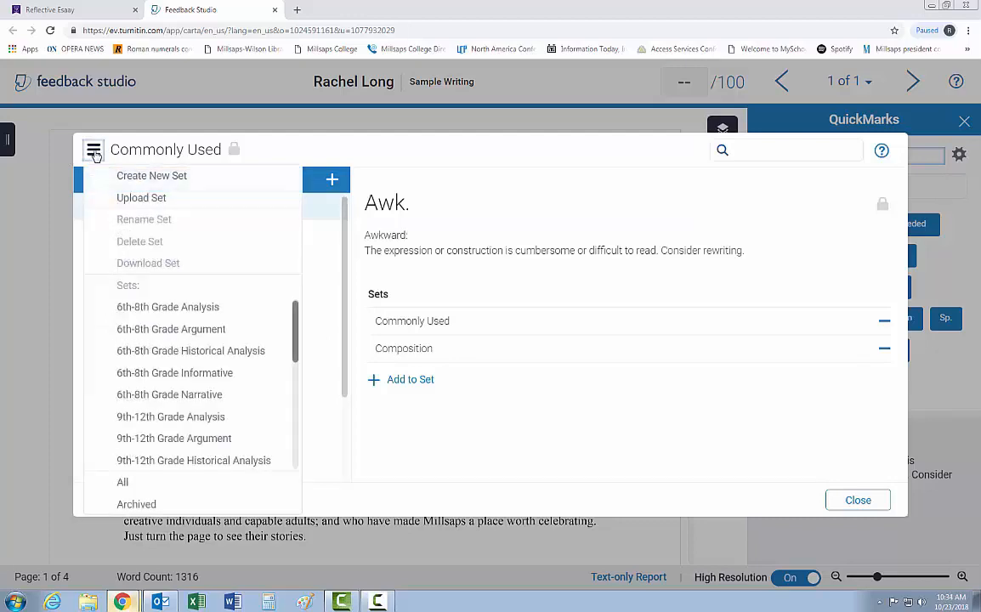
click(147, 178)
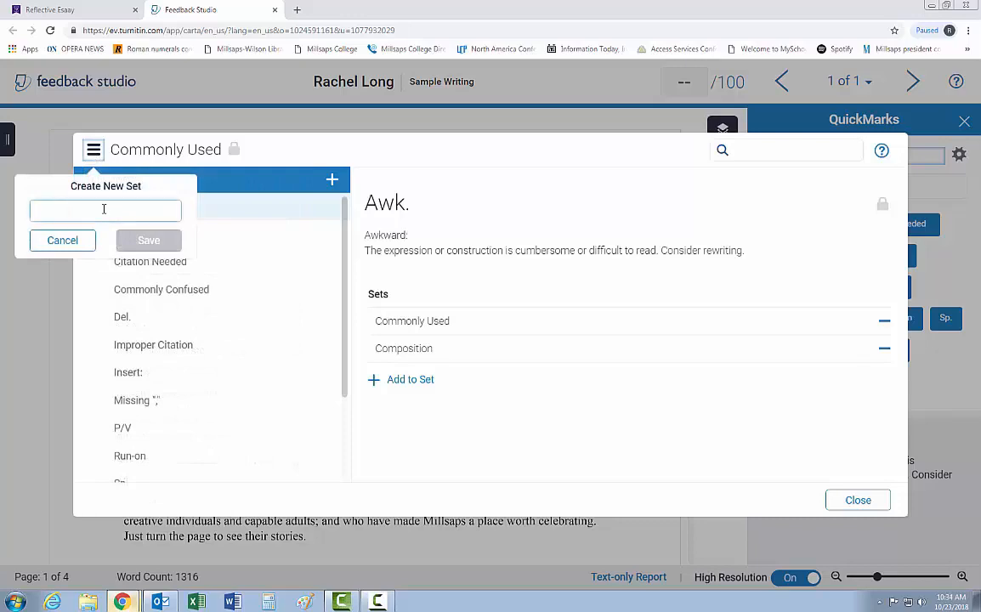
text(My New Set)
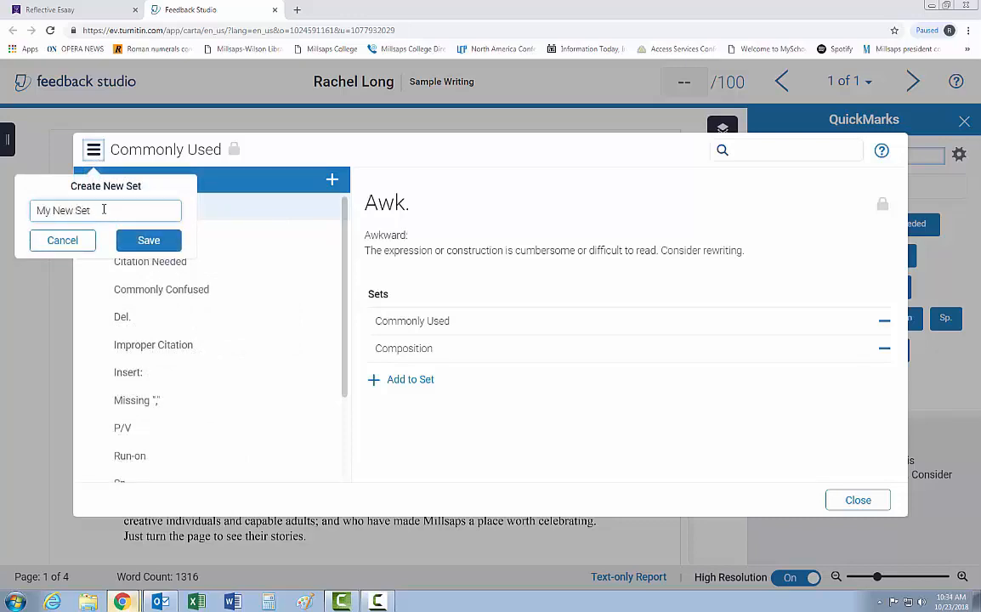
click(153, 242)
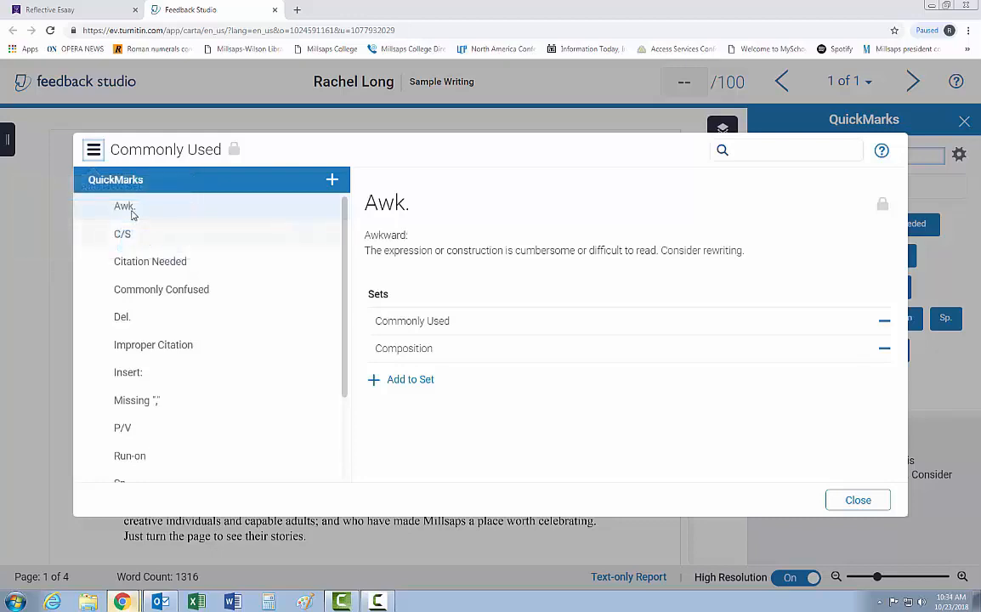
Step: Open the set "My New Set" in the QuickMark manager
click(94, 150)
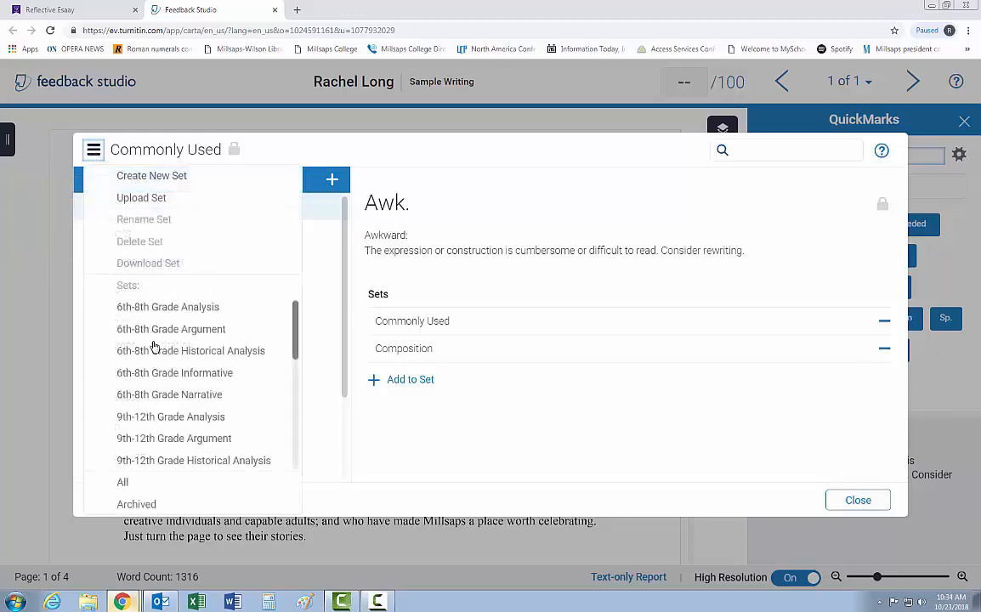
scroll(165, 349, down, 3)
scroll(182, 377, down, 4)
scroll(182, 372, up, 1)
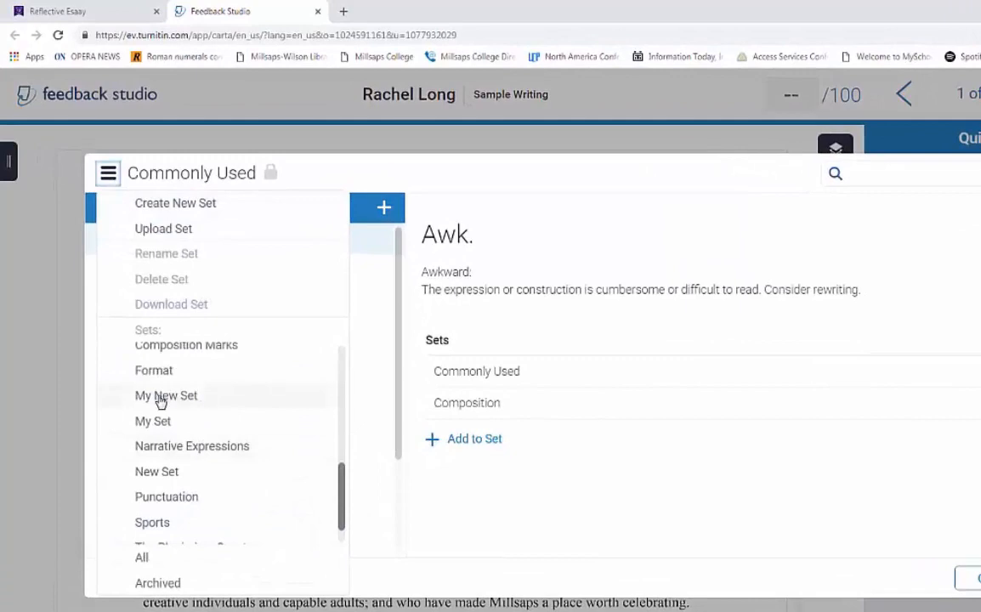
click(161, 396)
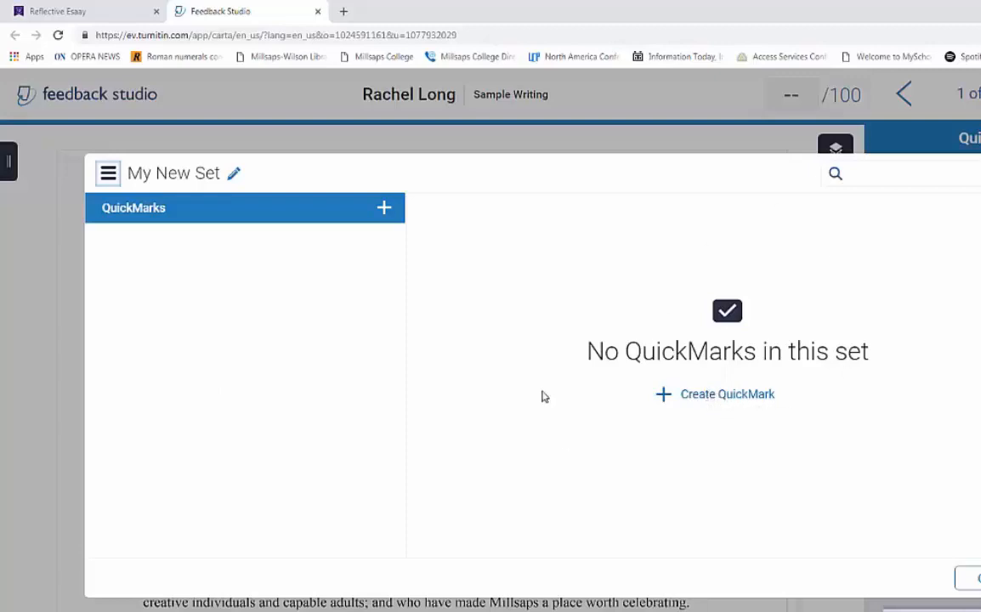
Step: Create a QuickMark titled "No Period" in My New Set, close the manager and select that set for marking
click(702, 396)
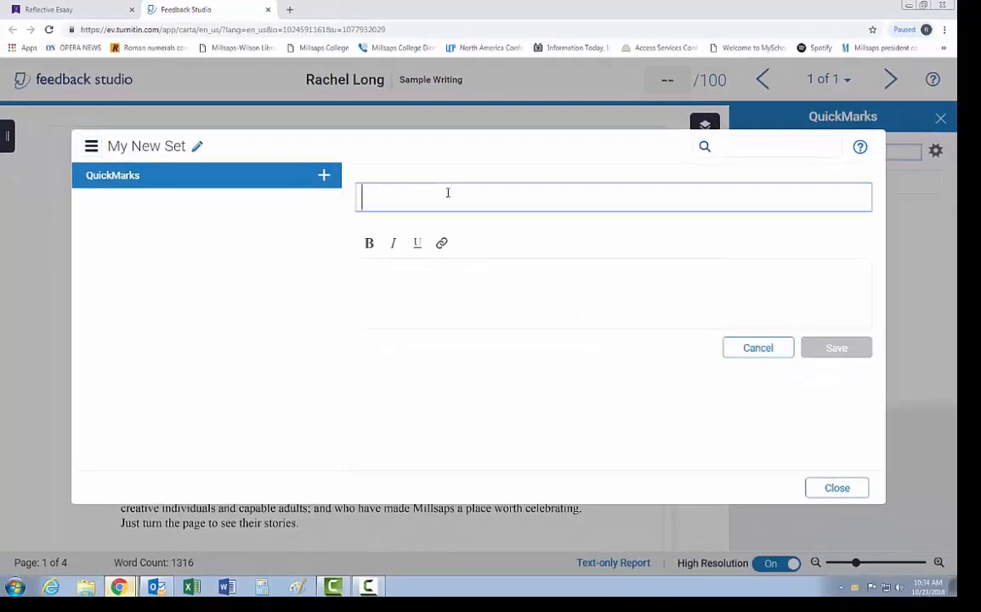
text(No Period)
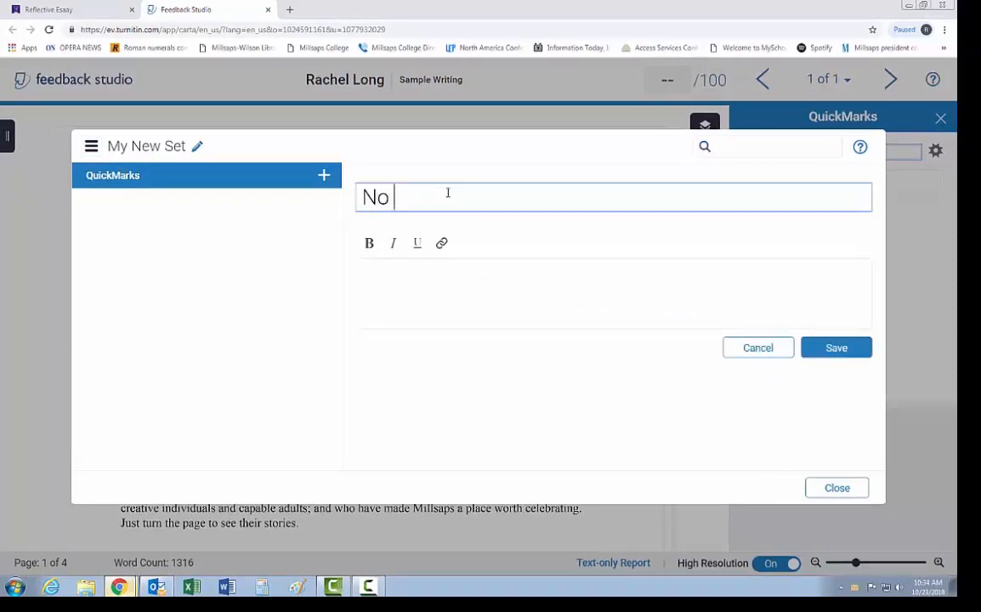
click(835, 350)
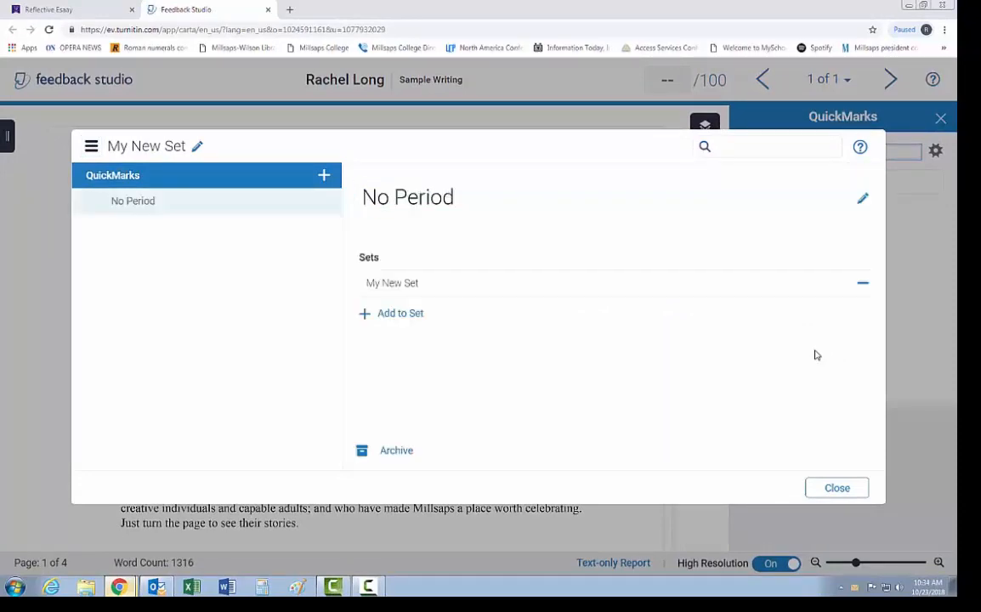
click(822, 488)
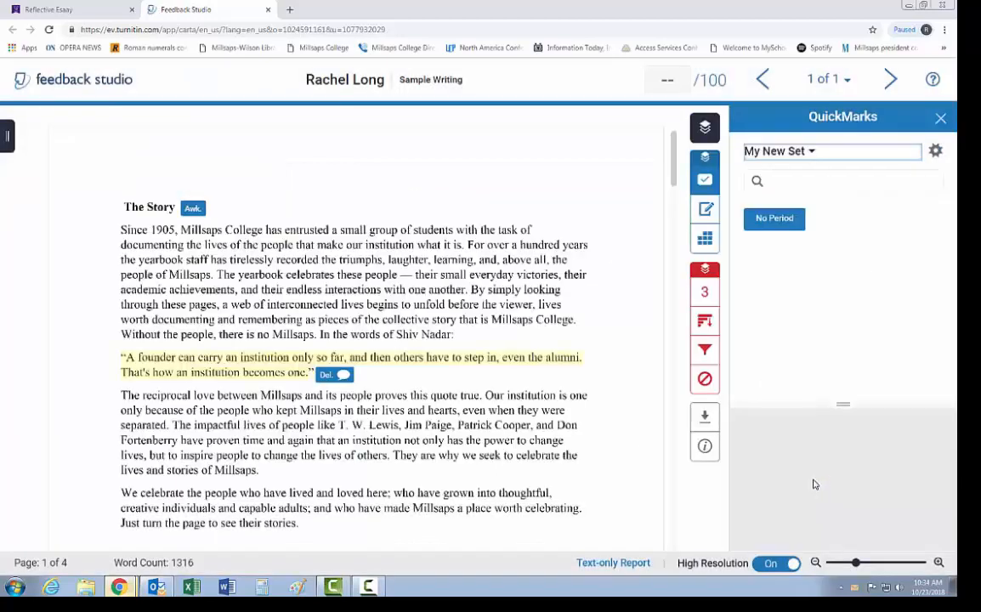
click(800, 157)
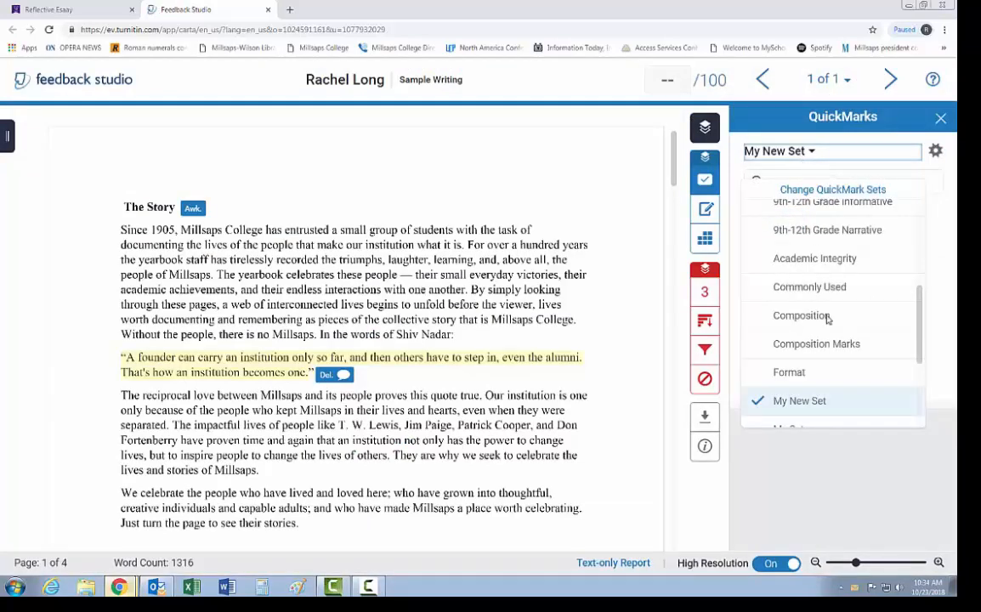
click(809, 404)
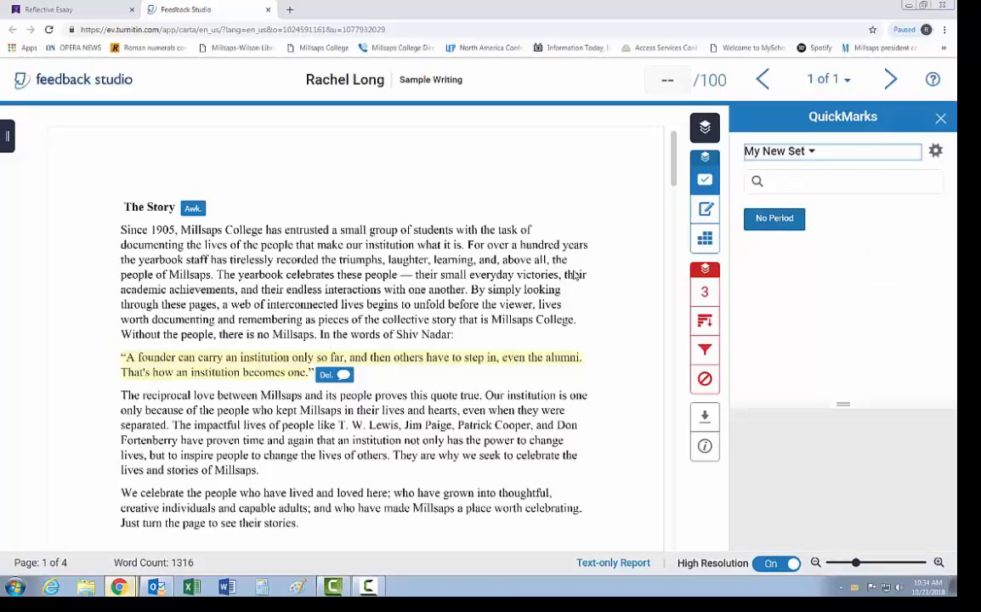
Step: Add the comment "Take your paper to the writing center" to the phrase "their small everyday victories" in the first paragraph
drag(416, 275, 553, 278)
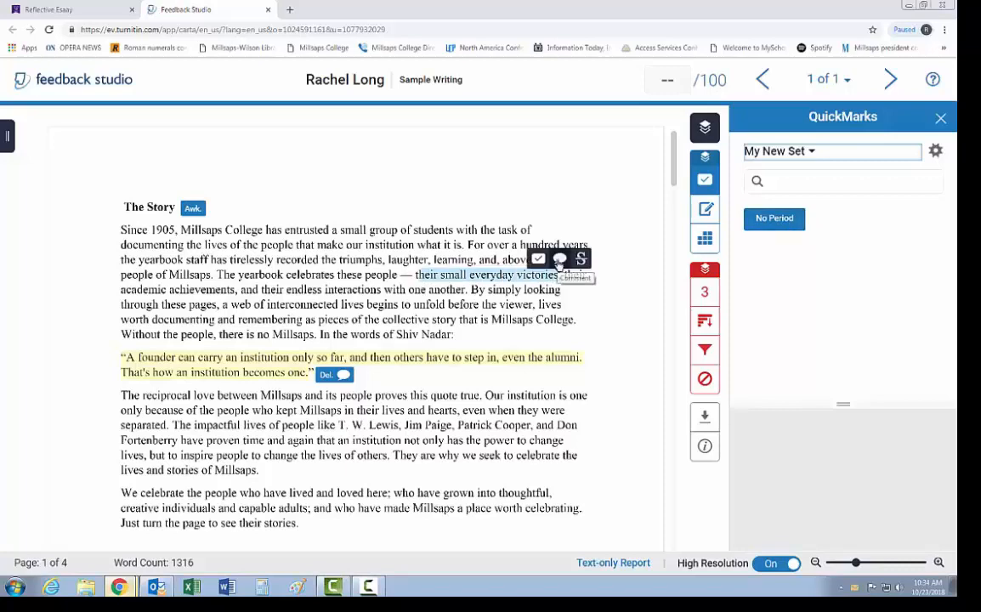
click(559, 259)
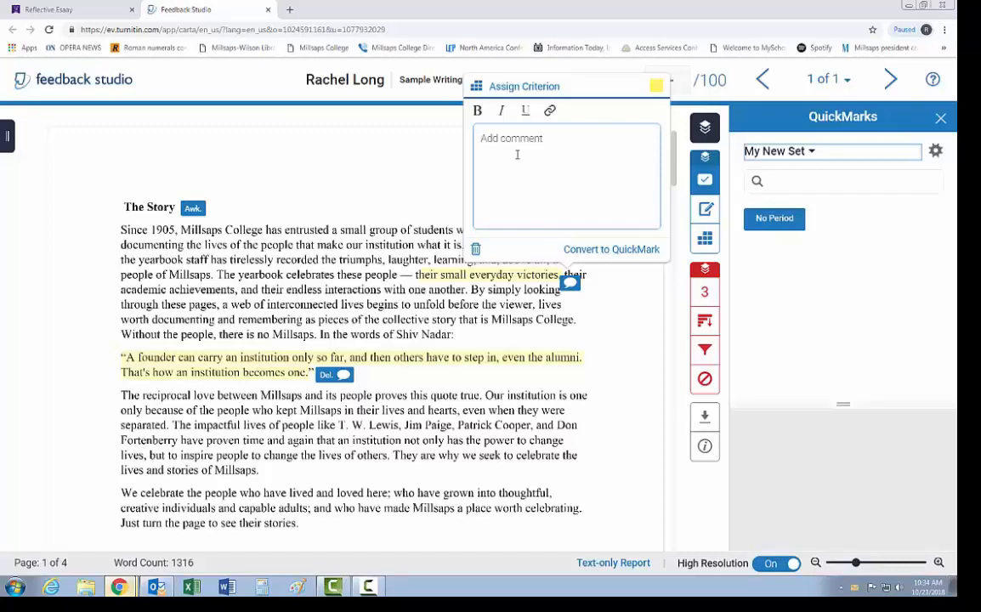
text(Take your paper to the writing center)
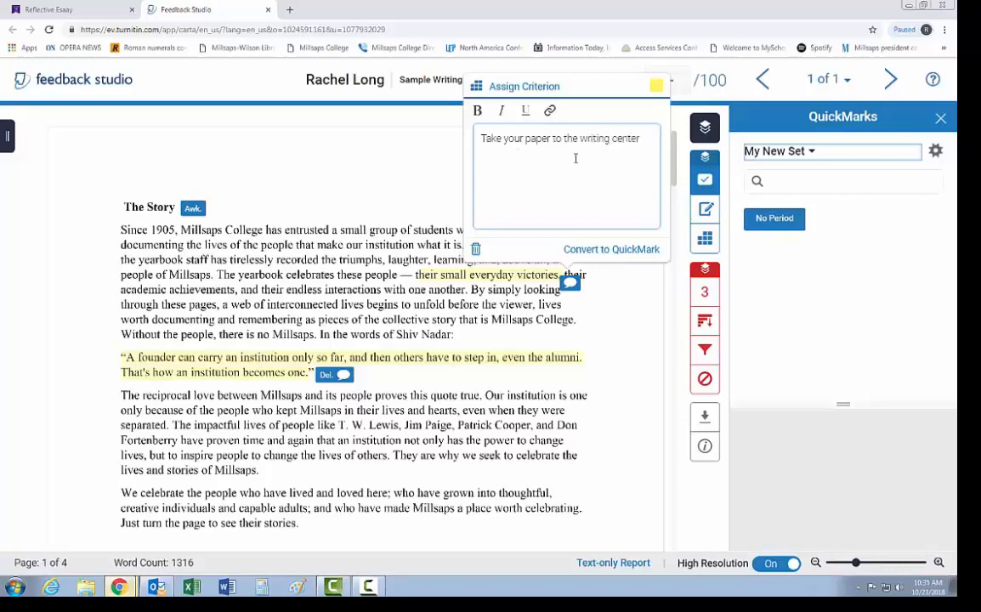
Step: Convert the writing center comment to a QuickMark titled "Writing Center" in My New Set
click(607, 253)
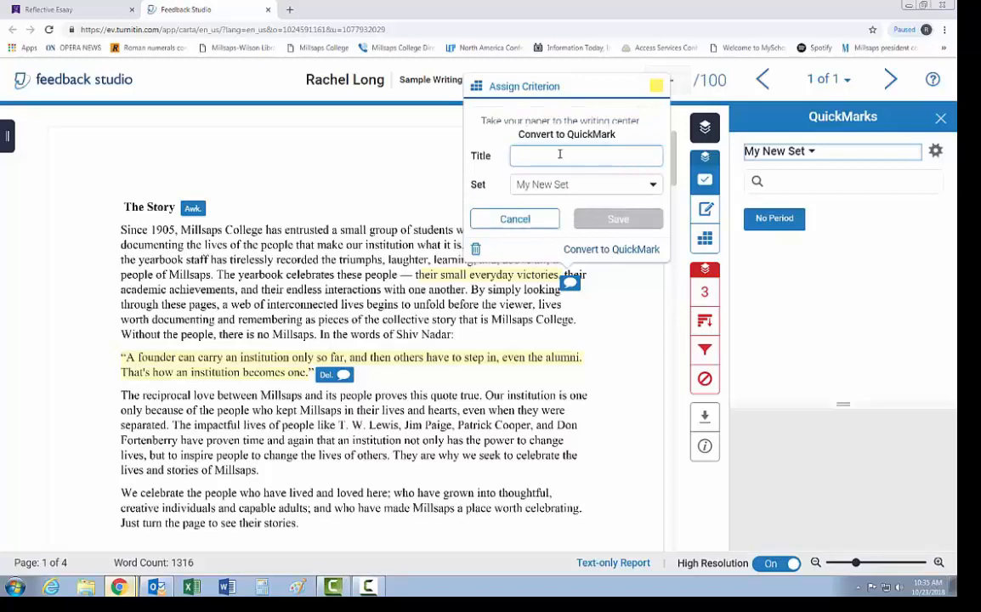
text(Writing Cen)
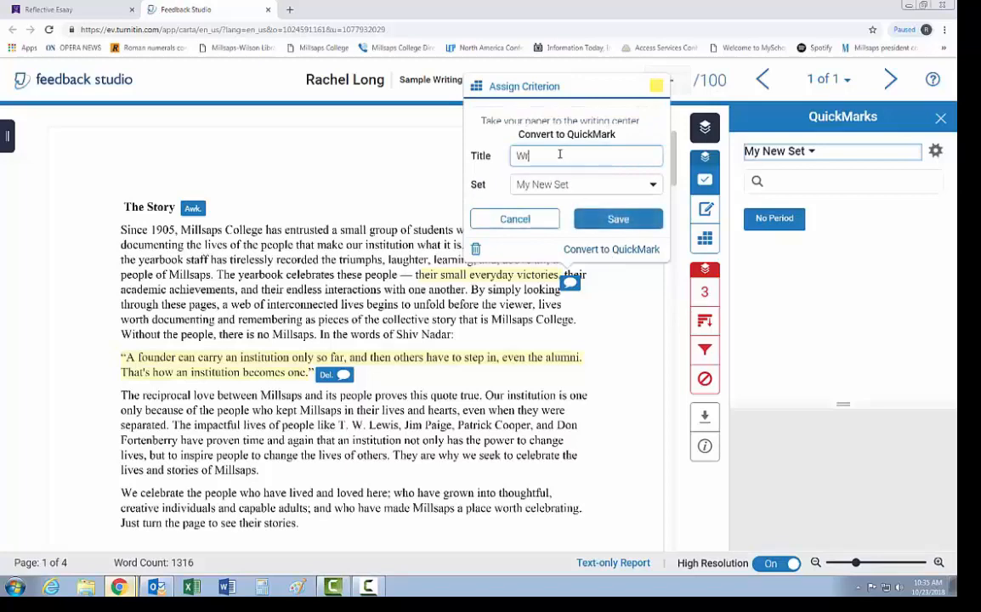
text(ter)
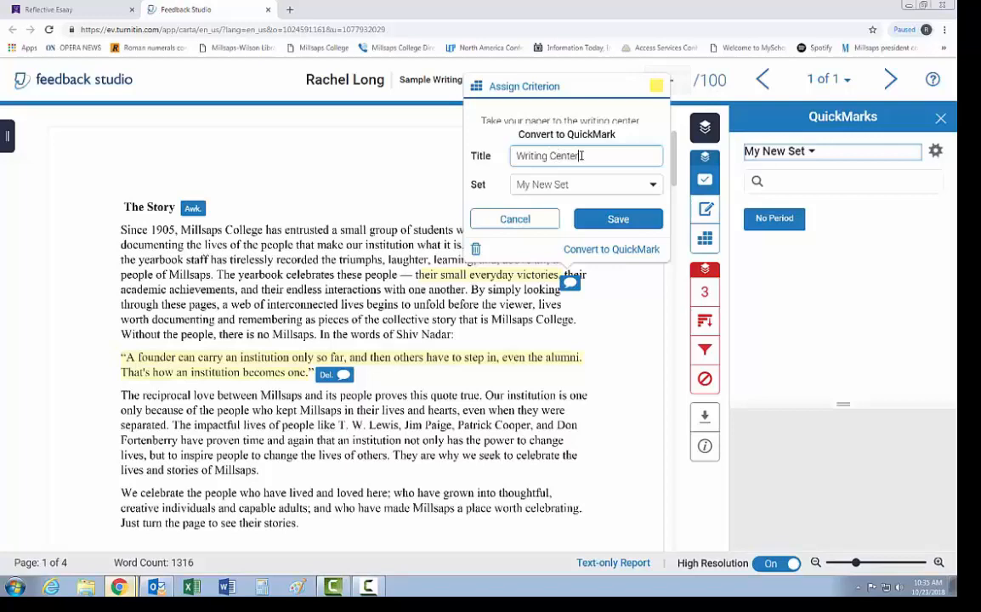
click(583, 191)
click(582, 191)
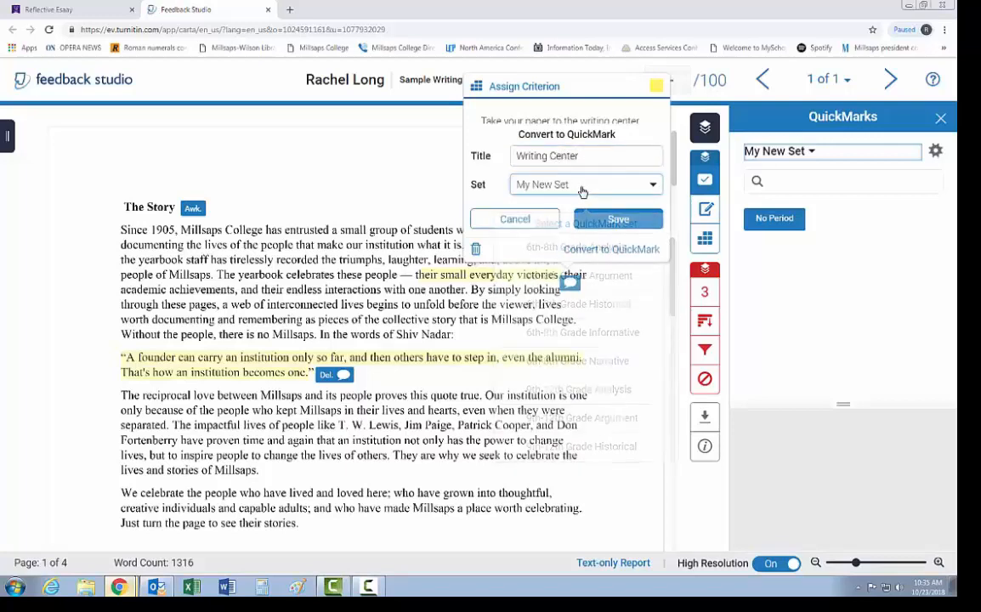
click(600, 221)
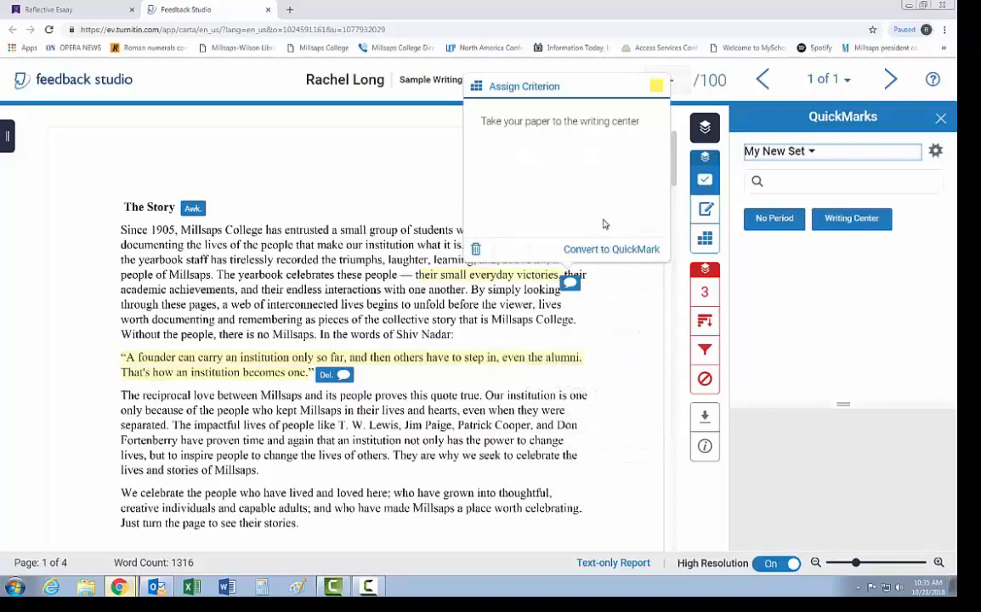
Step: View the Writing Center QuickMark's text and move its mark just above the end of the highlighted phrase
click(852, 223)
click(585, 284)
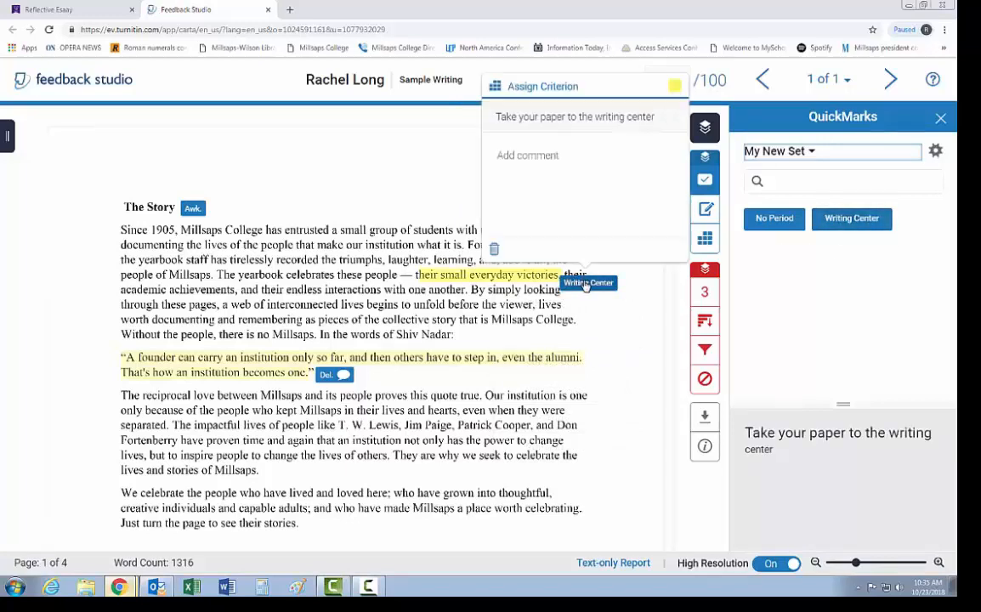
drag(614, 289, 585, 265)
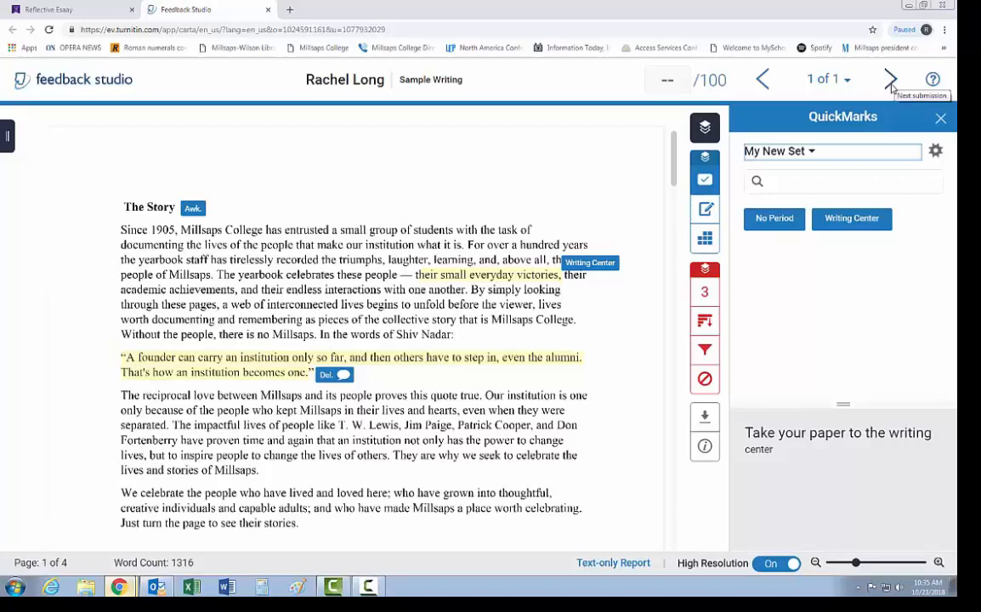
Step: View the list of submissions available for this assignment
click(848, 82)
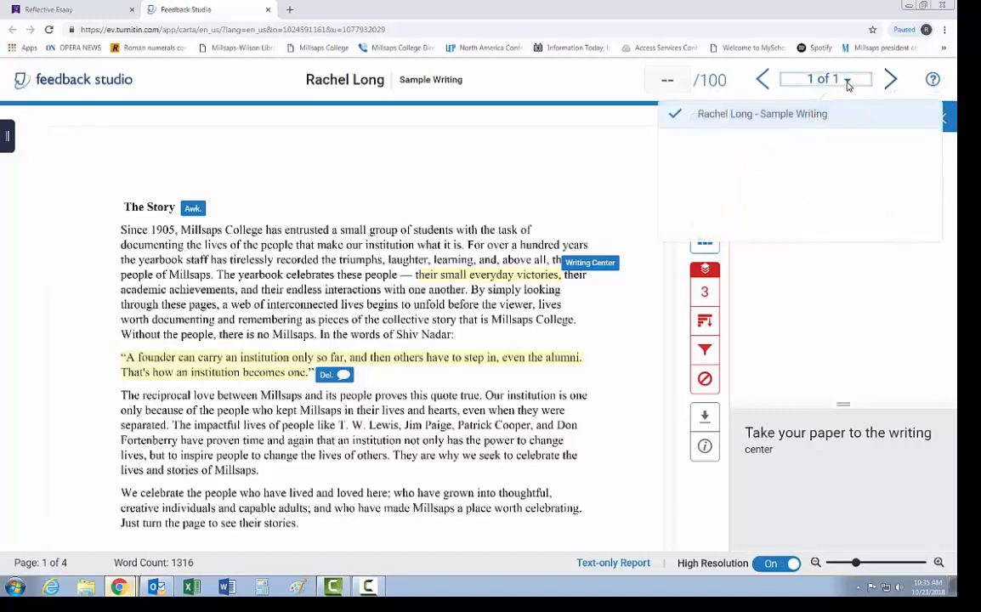
click(848, 83)
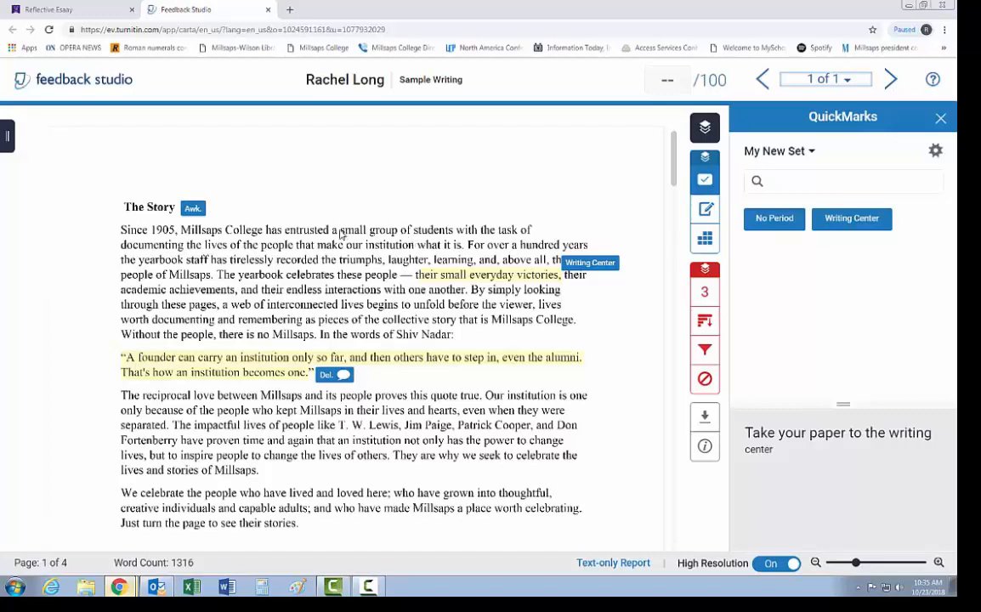
Step: Strike through the phrase "a small group of students" in the first paragraph
drag(335, 234, 455, 236)
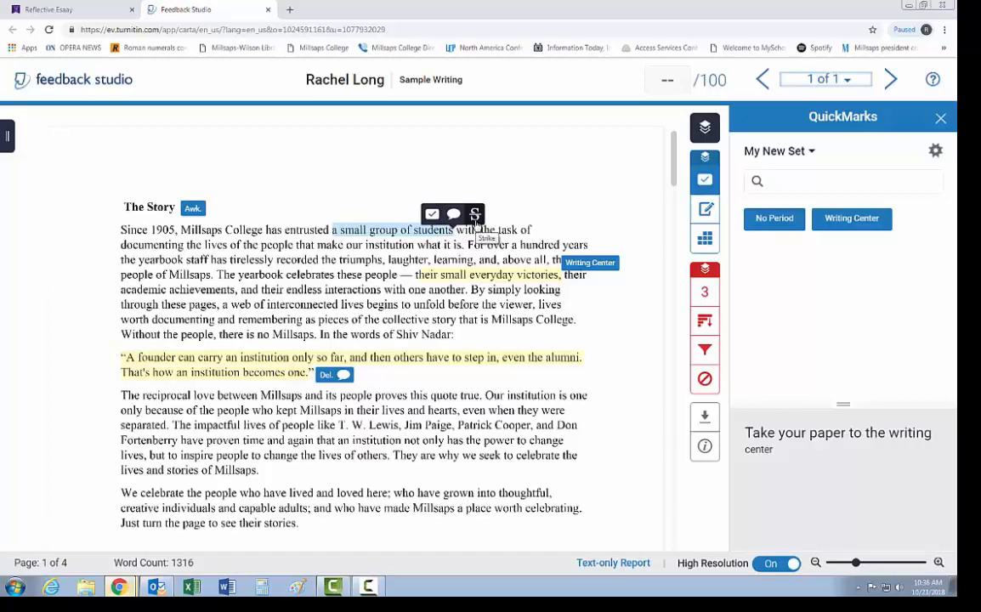
click(476, 215)
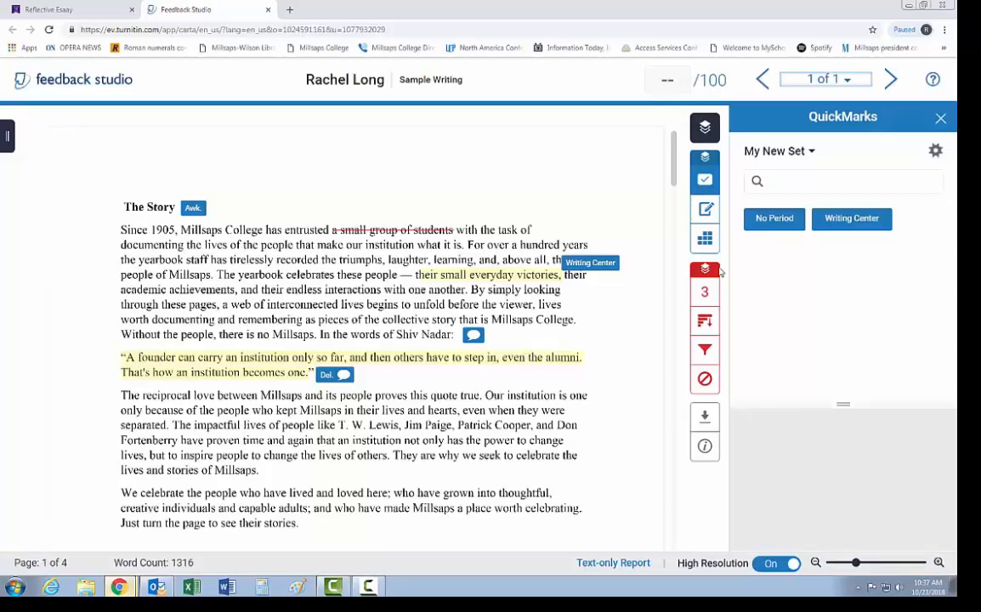
Step: Open the feedback summary and review its text comment in edit mode
click(706, 213)
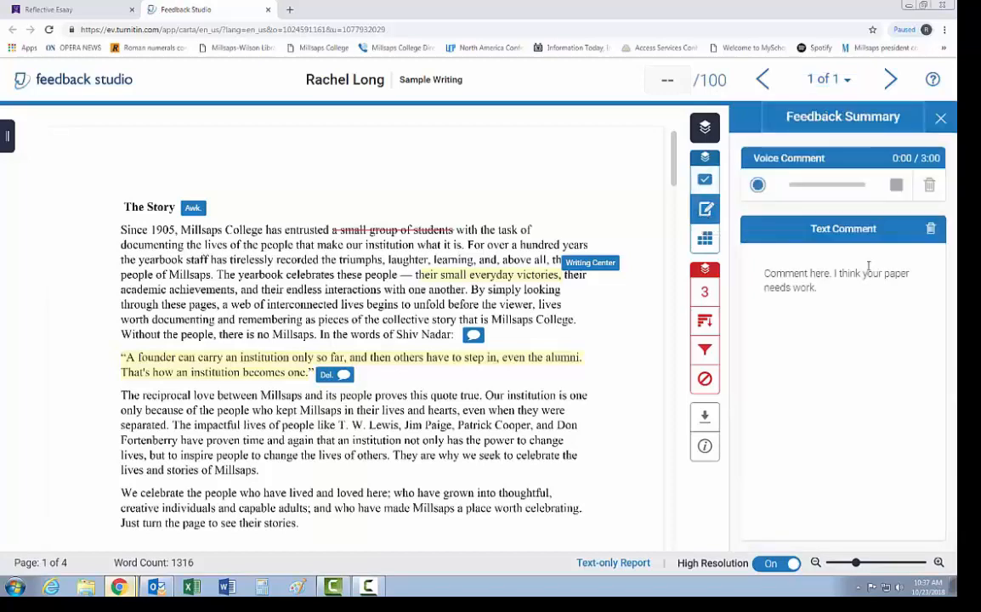
click(864, 294)
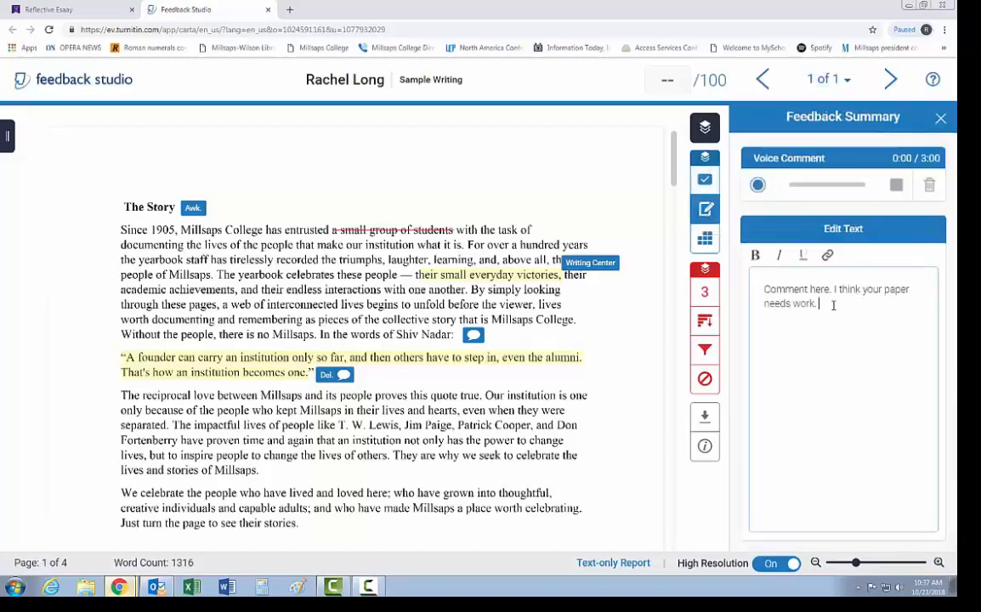
drag(819, 306, 764, 285)
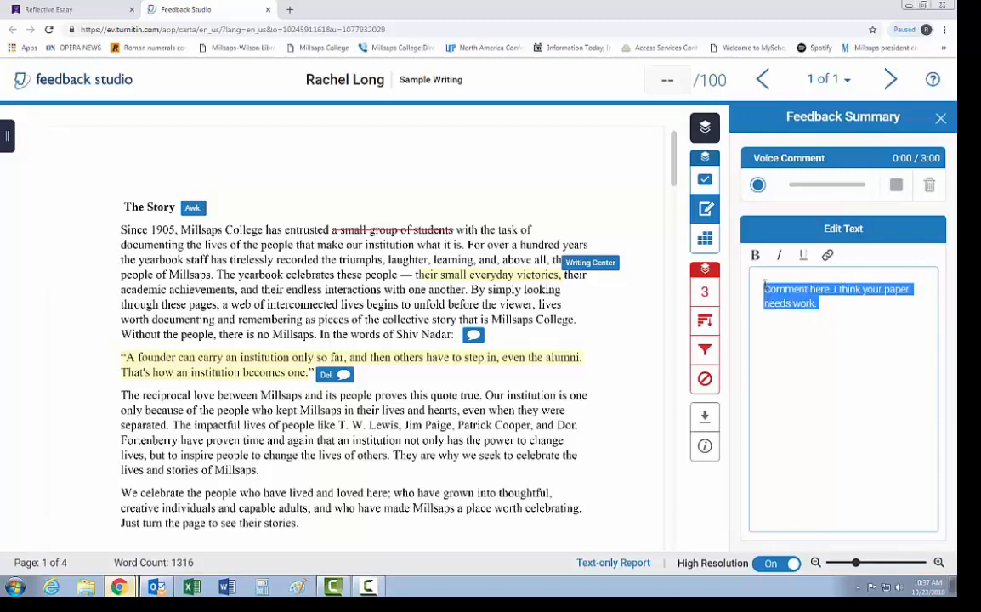
click(863, 320)
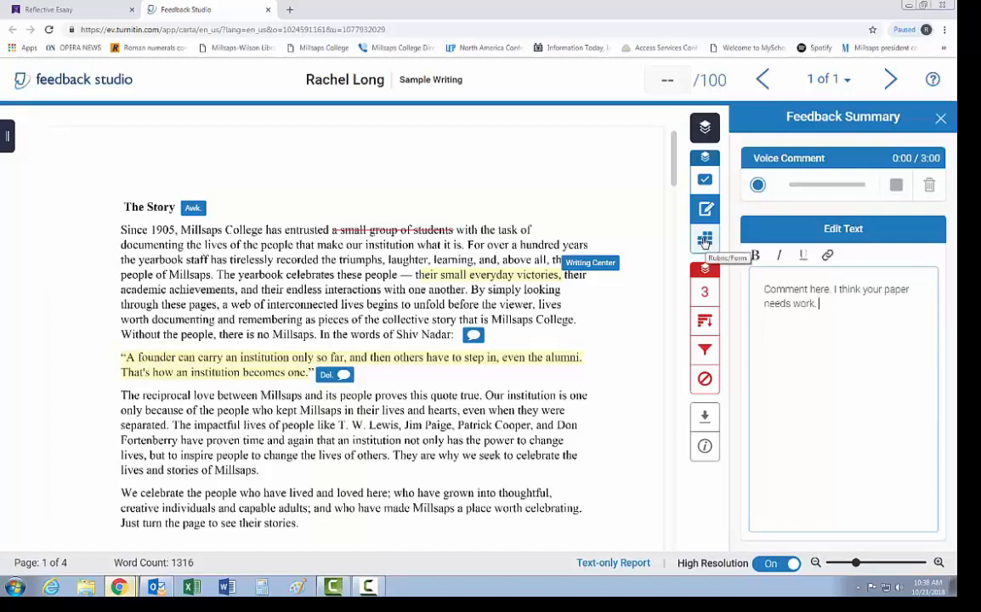
Step: Examine the RA 11th-12th Grade rubric's criteria scales and the level descriptions for Claim/Focus and Support/Evid
click(705, 241)
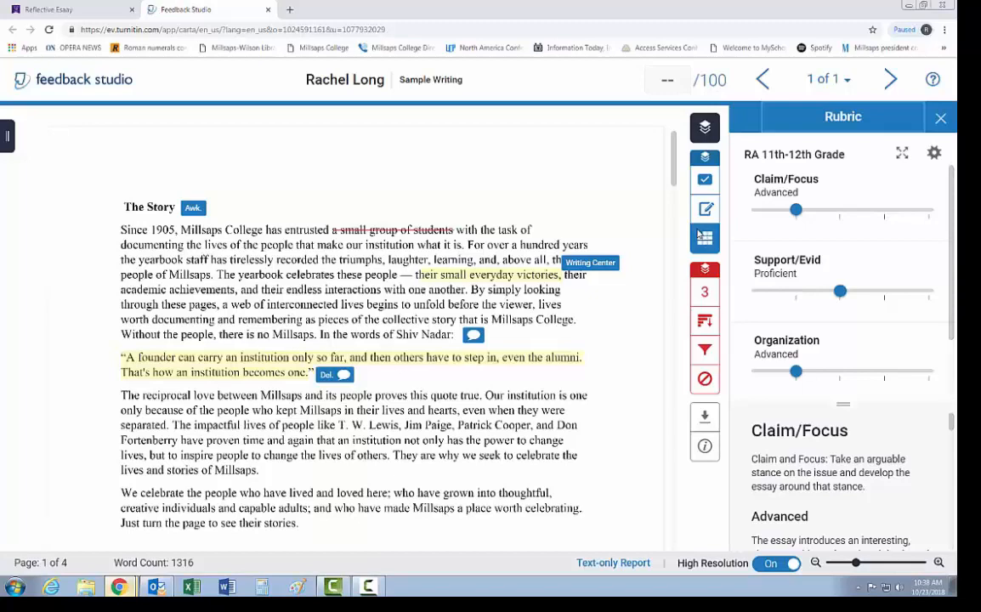
scroll(893, 292, down, 1)
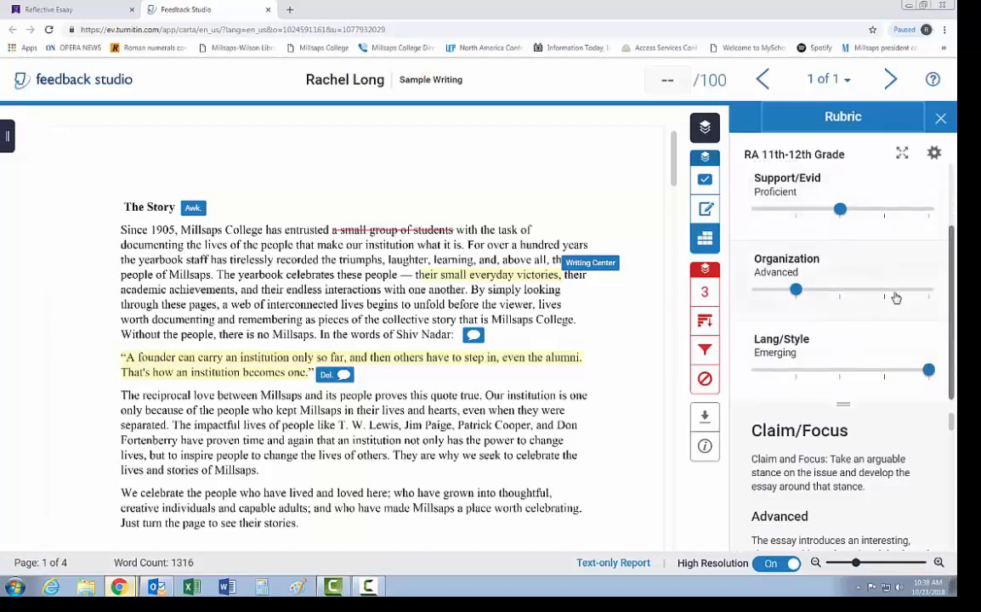
scroll(892, 294, up, 1)
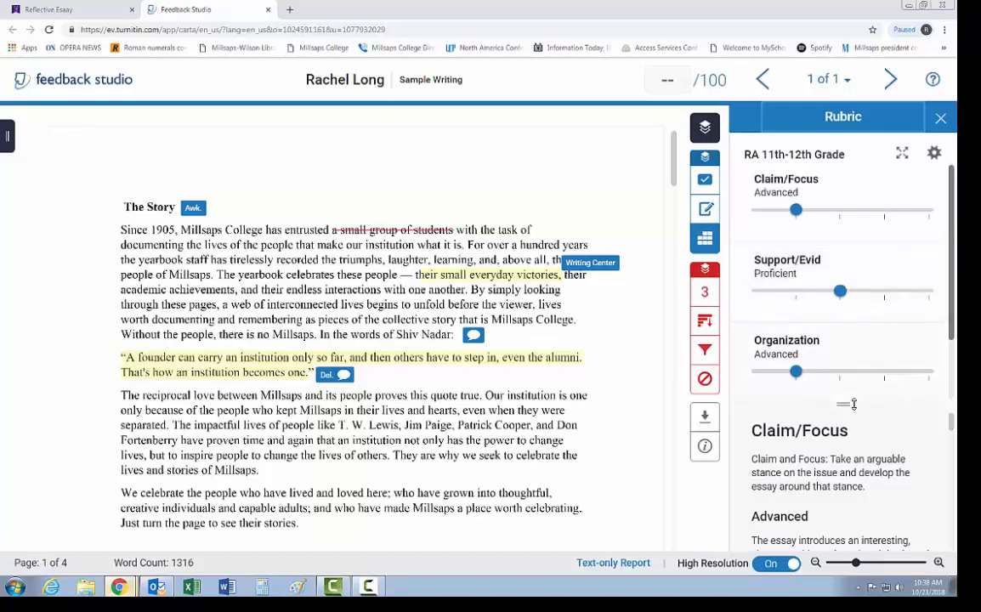
drag(843, 403, 854, 193)
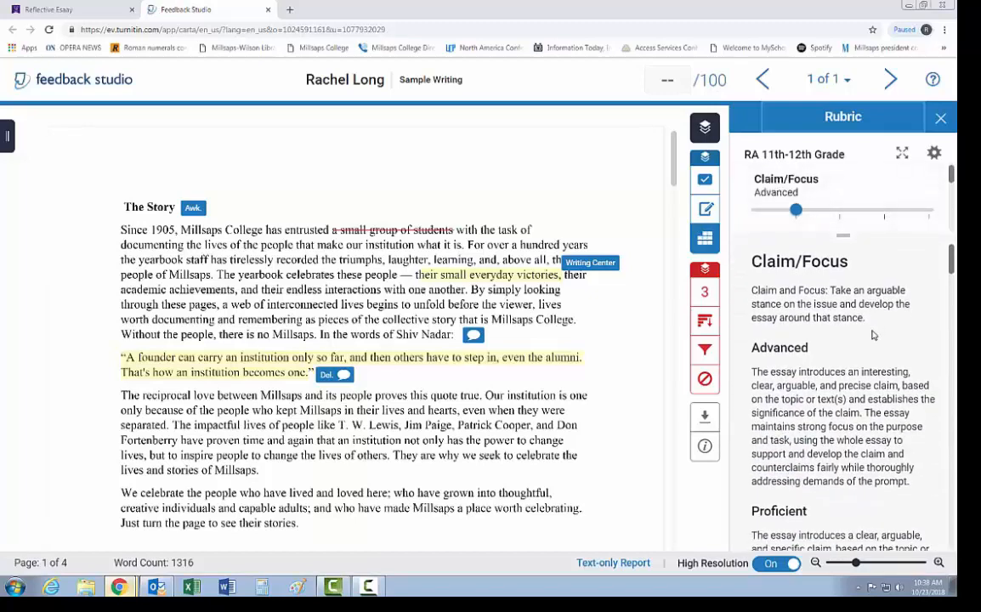
scroll(871, 338, down, 2)
scroll(870, 339, down, 8)
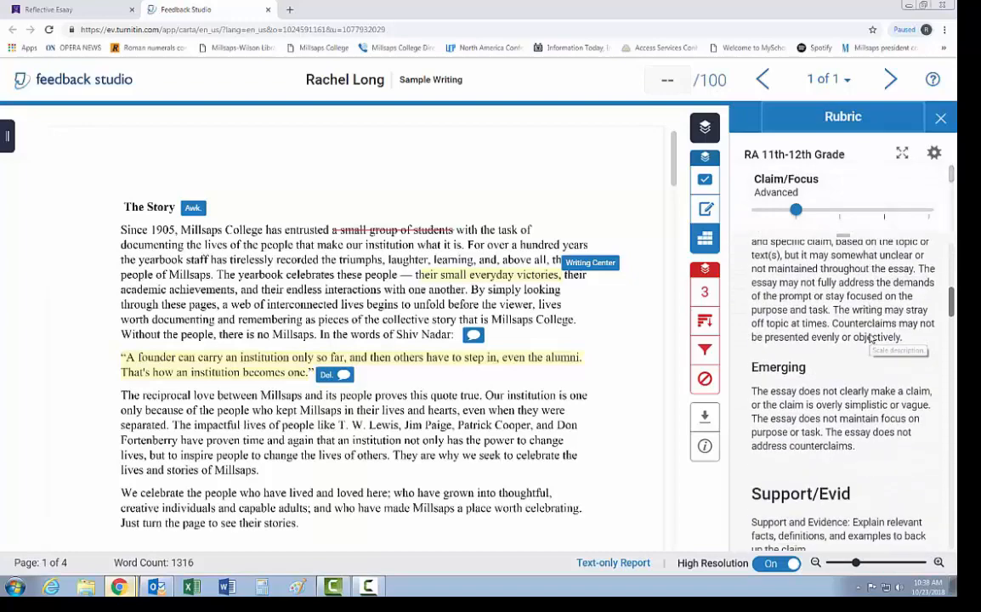
scroll(870, 340, down, 3)
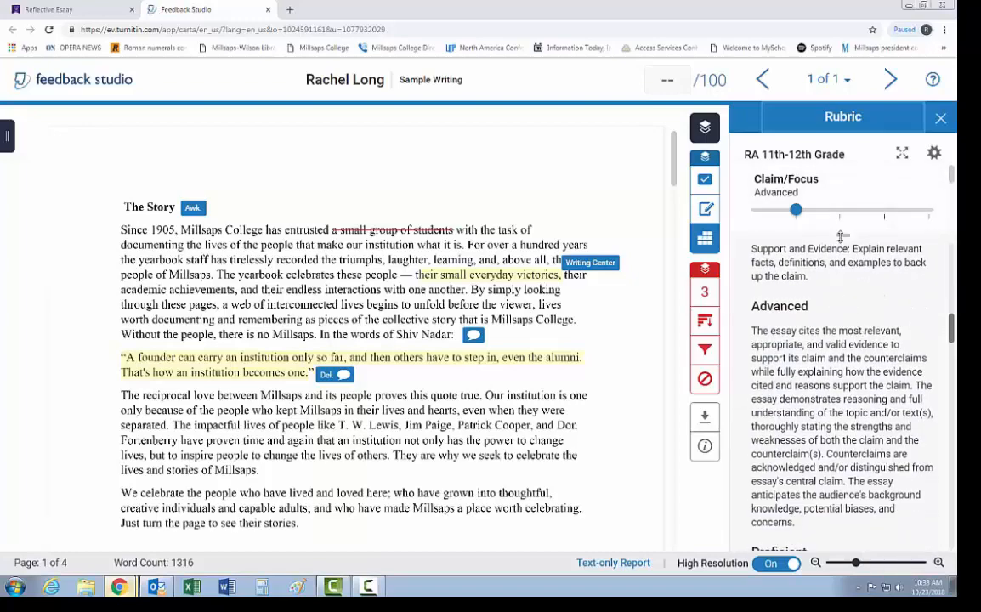
drag(841, 243, 841, 407)
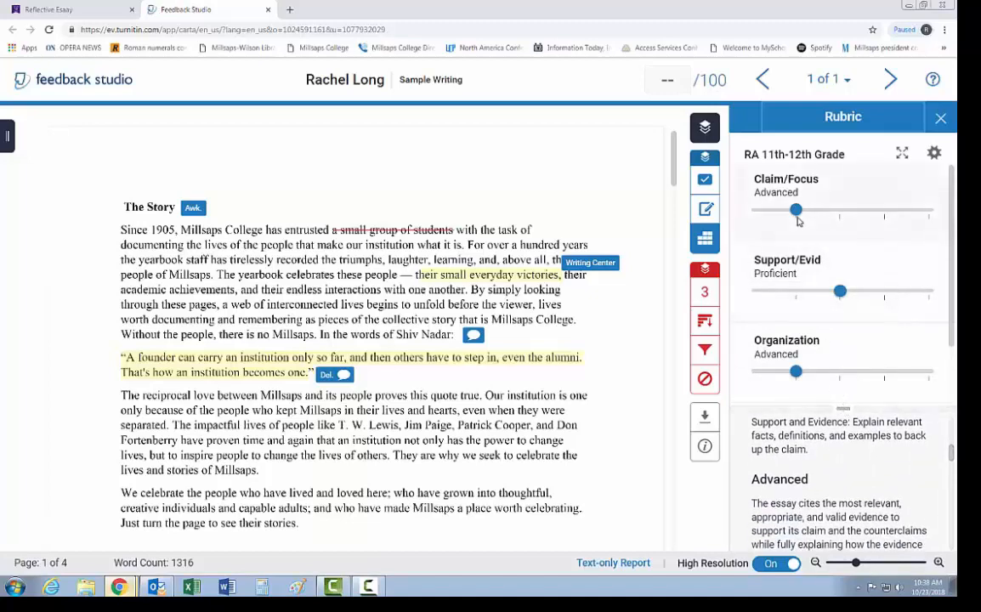
mouse_move(797, 213)
mouse_down()
mouse_move(930, 214)
mouse_move(797, 218)
mouse_up()
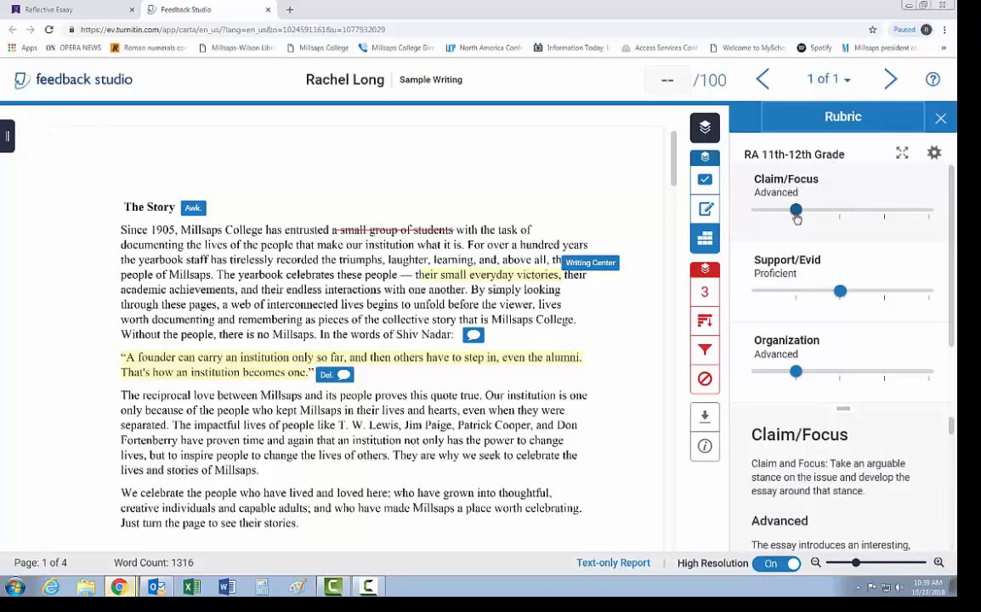
Step: Enlarge the rubric's criteria area and open the RA 11th-12th Grade rubric in a maximized expanded window
drag(842, 409, 842, 475)
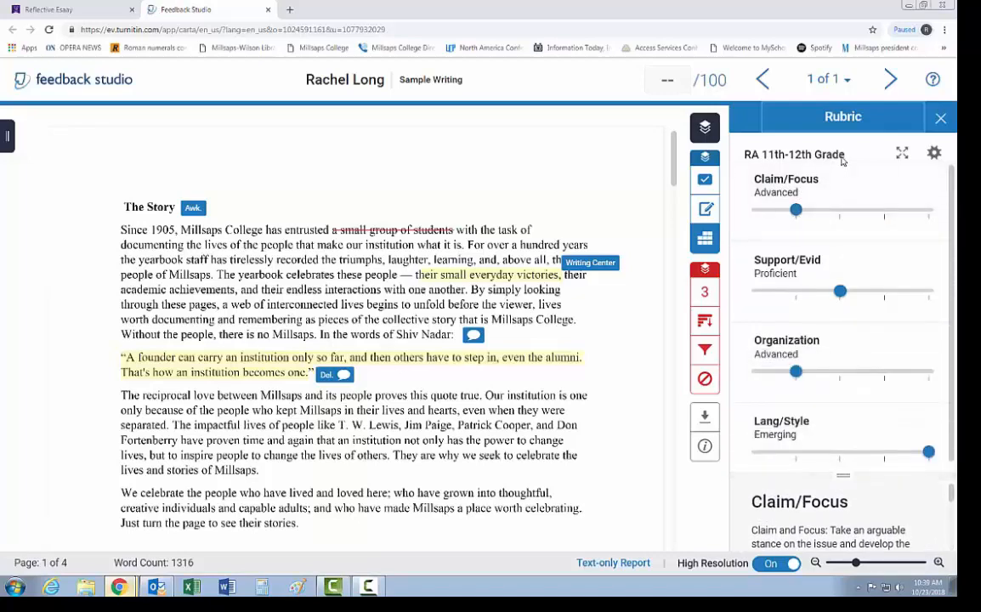
click(903, 157)
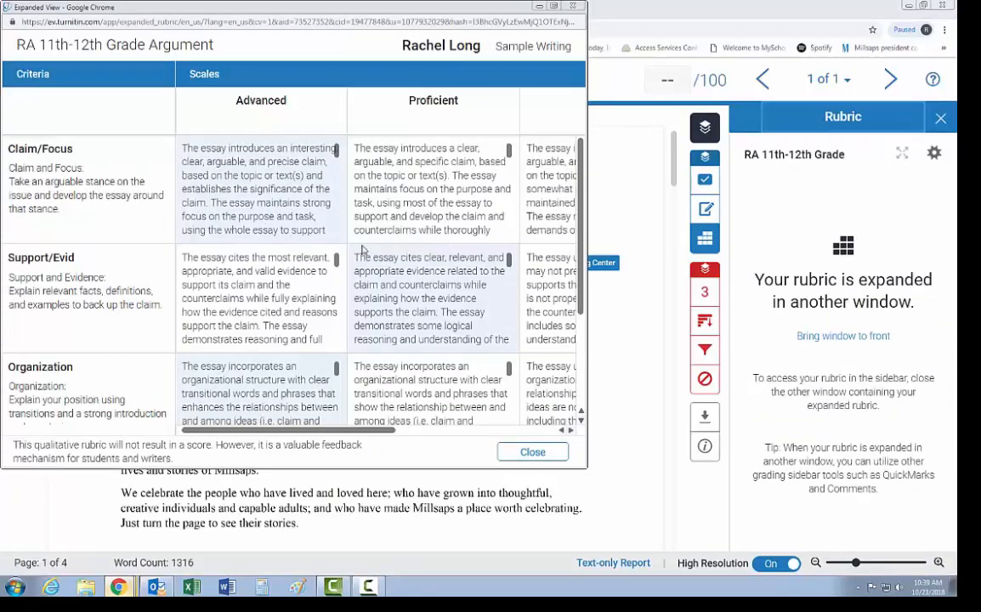
click(552, 7)
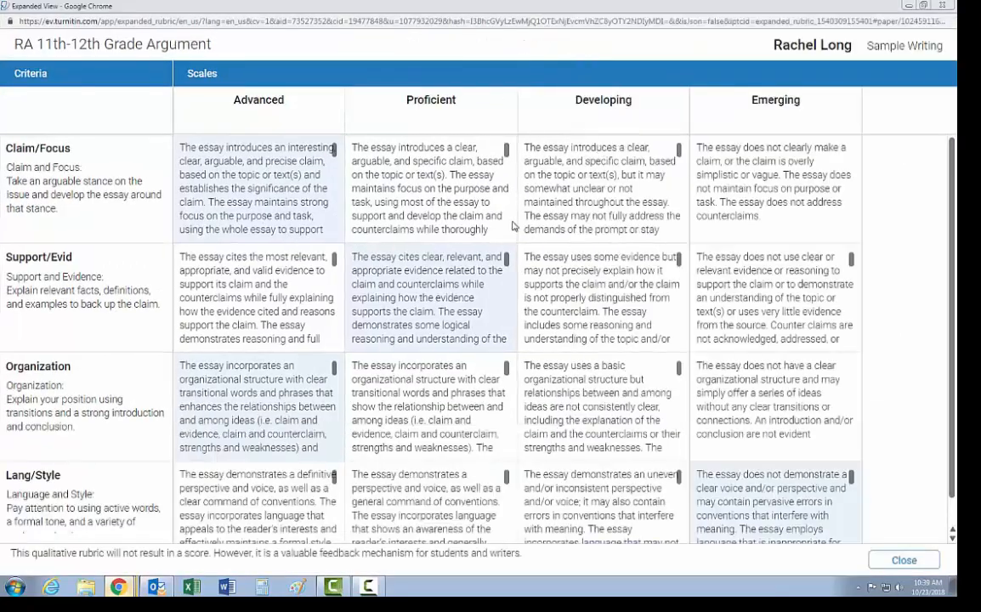
Step: Try Proficient and Advanced for Claim/Focus and Advanced for Support/Evid, and clear the ratings of both criteria
click(392, 194)
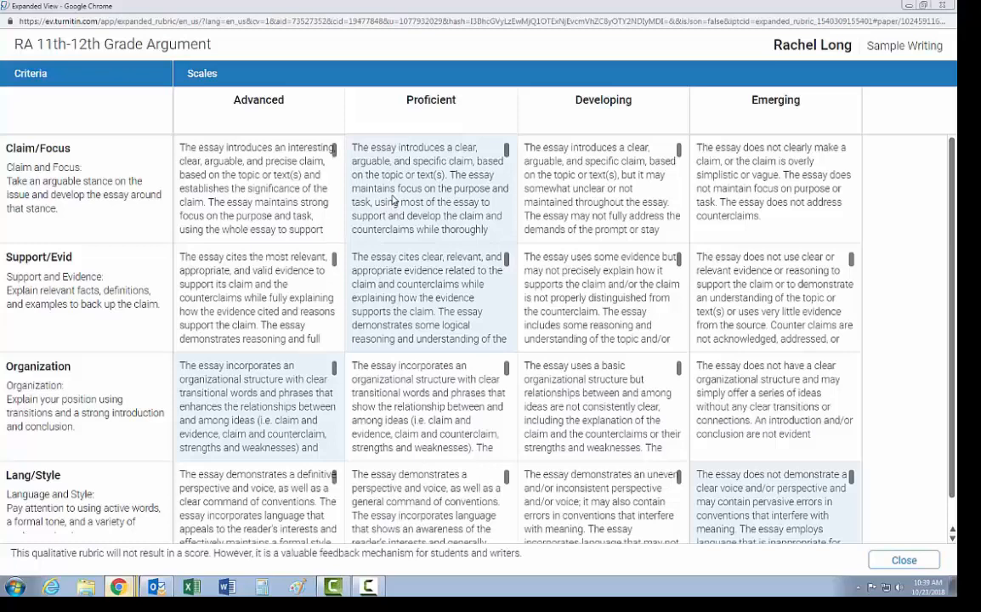
click(244, 194)
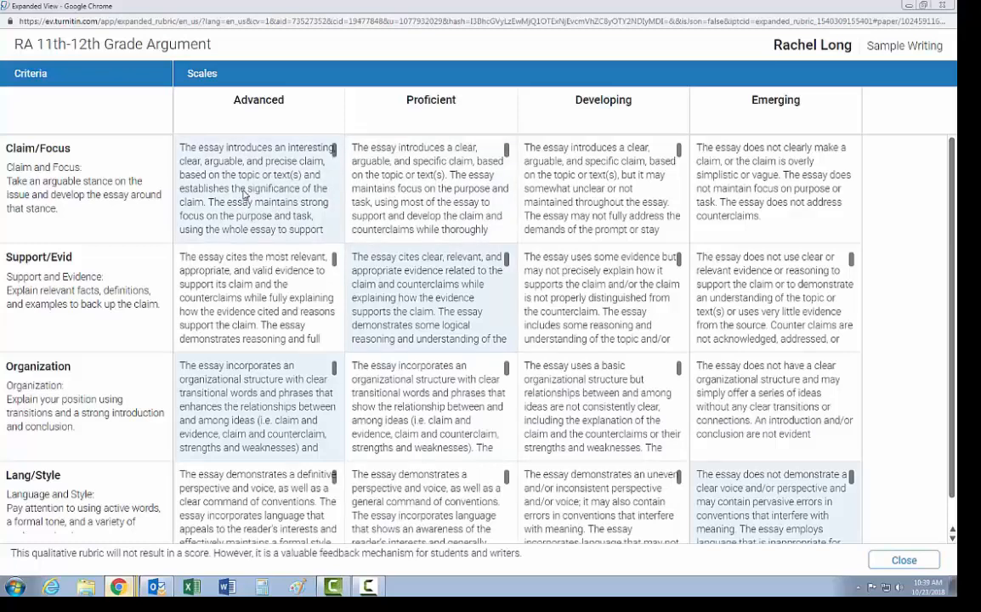
click(256, 290)
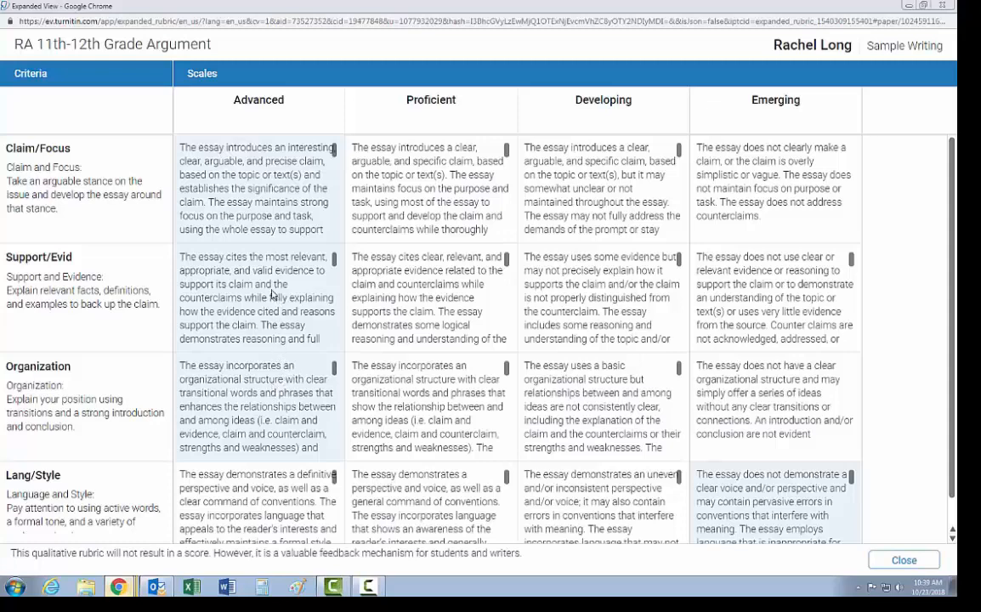
click(249, 266)
click(264, 234)
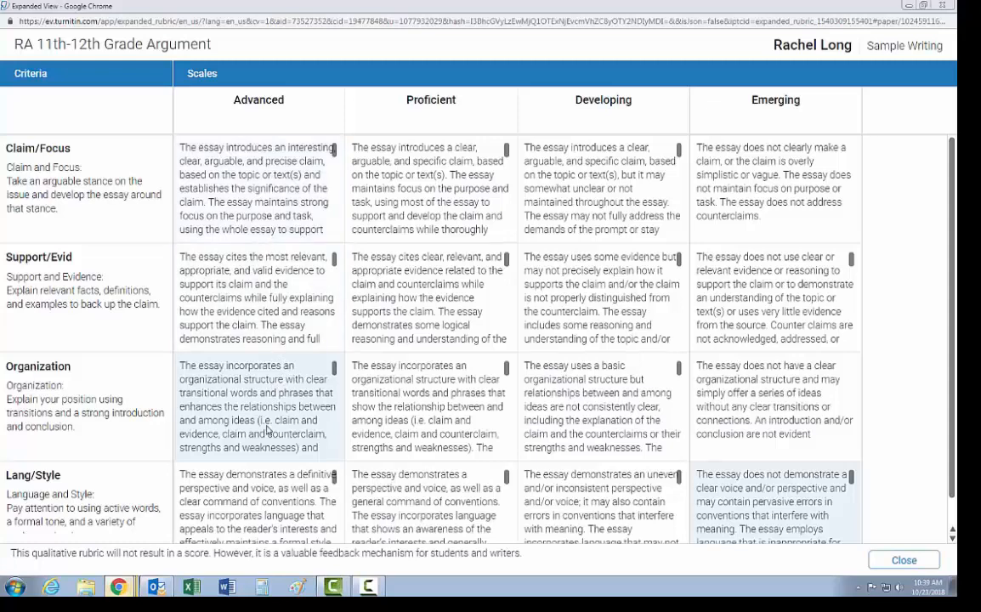
Step: Rate Organization as Proficient and Lang/Style as Developing, and close the expanded rubric
click(410, 403)
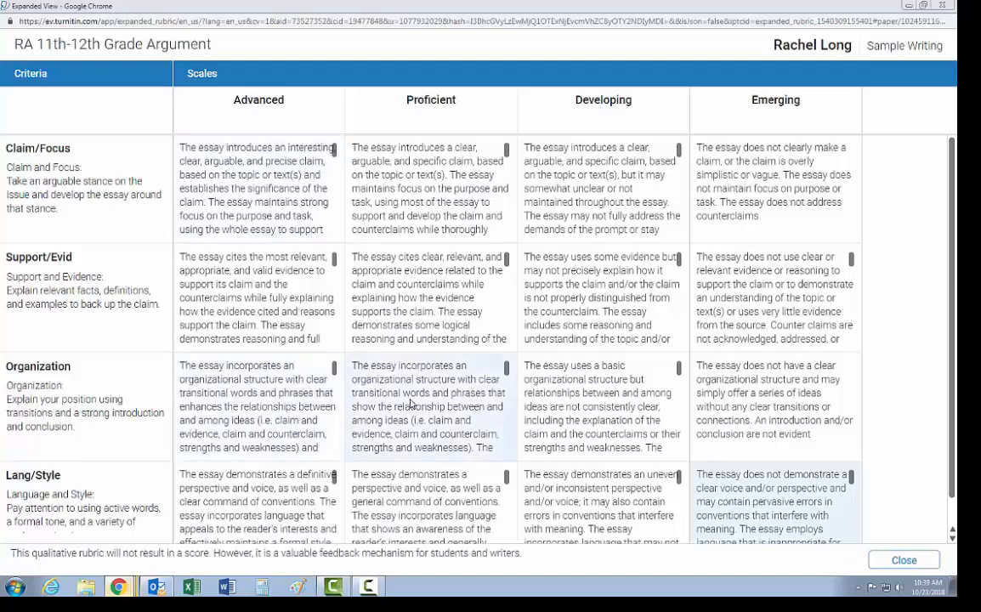
scroll(411, 403, down, 2)
scroll(410, 403, down, 1)
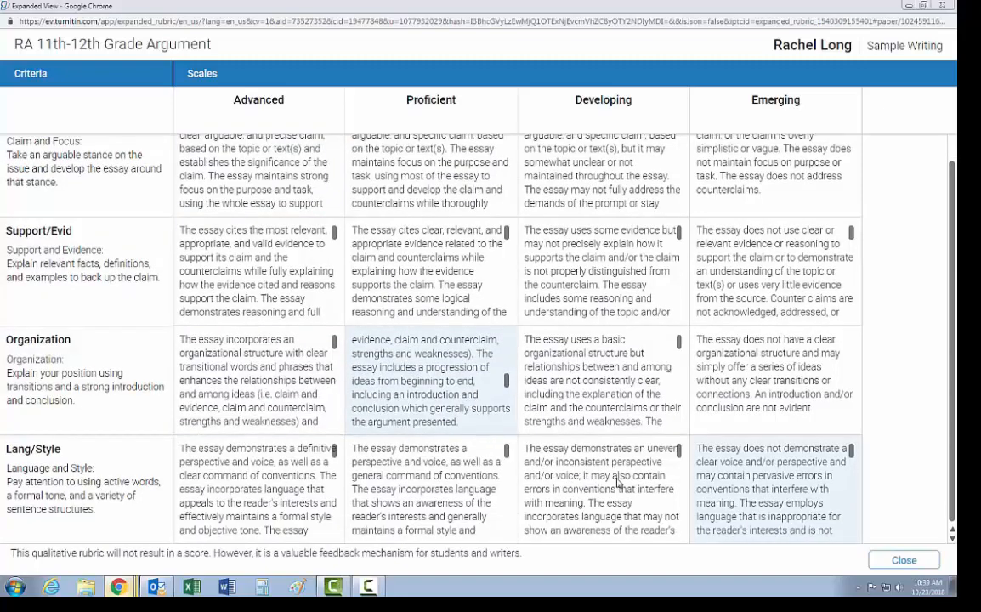
click(561, 492)
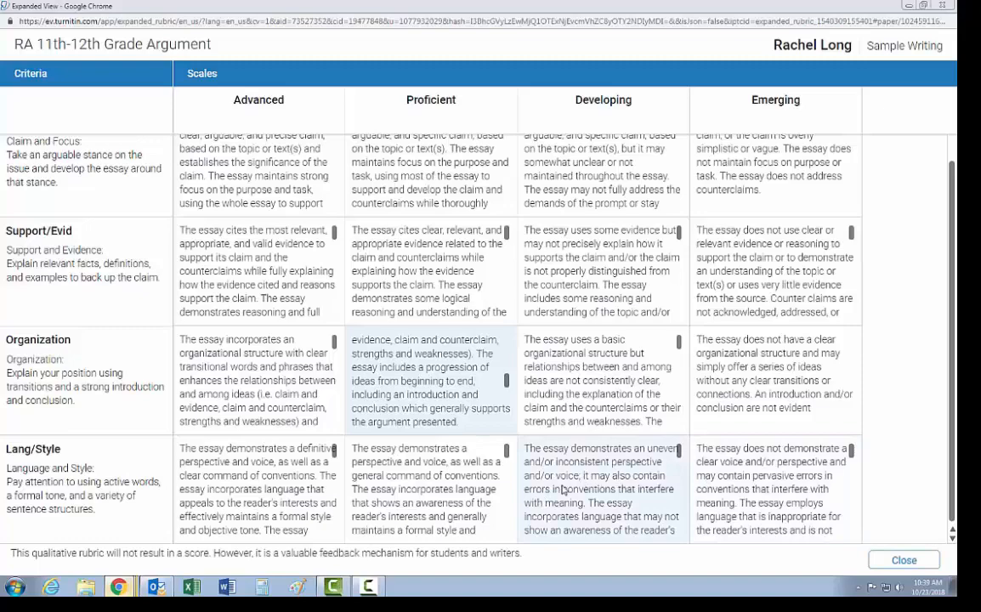
click(899, 562)
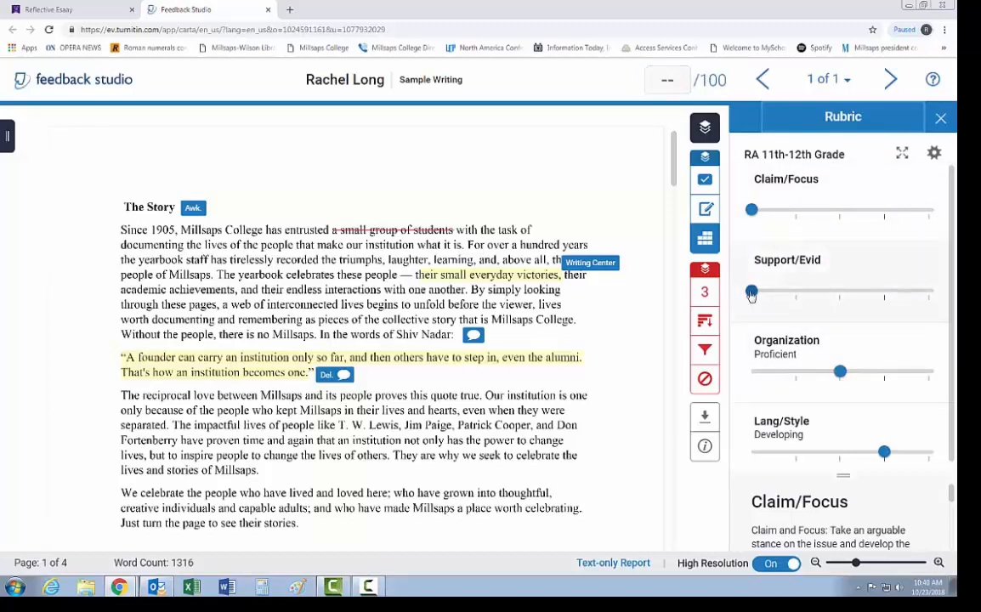
Step: Start a new blank rubric in the rubric manager, examine its name, scale and criterion fields, and discard it without saving
click(934, 154)
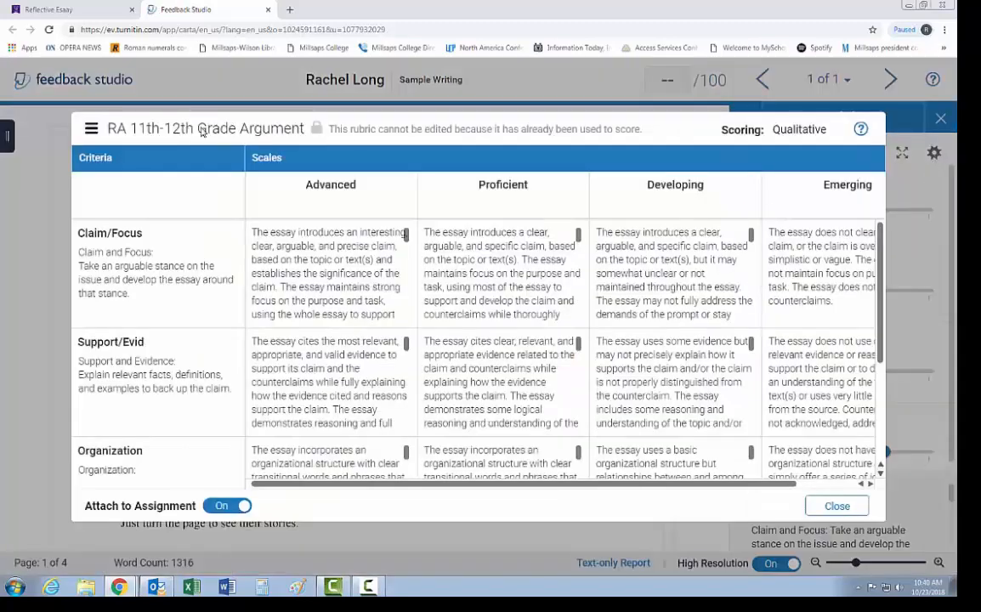
click(91, 129)
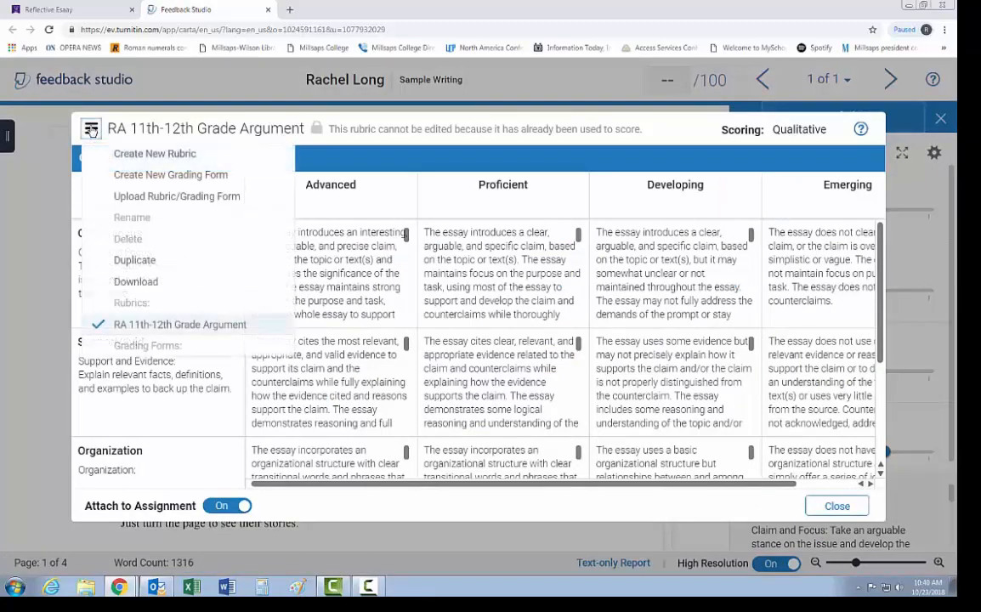
click(126, 159)
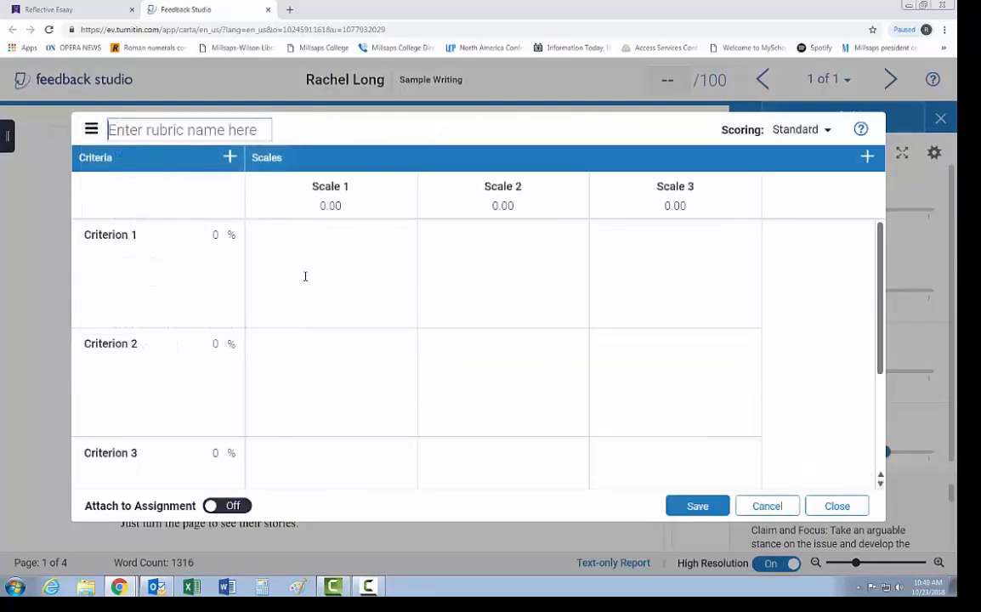
click(330, 186)
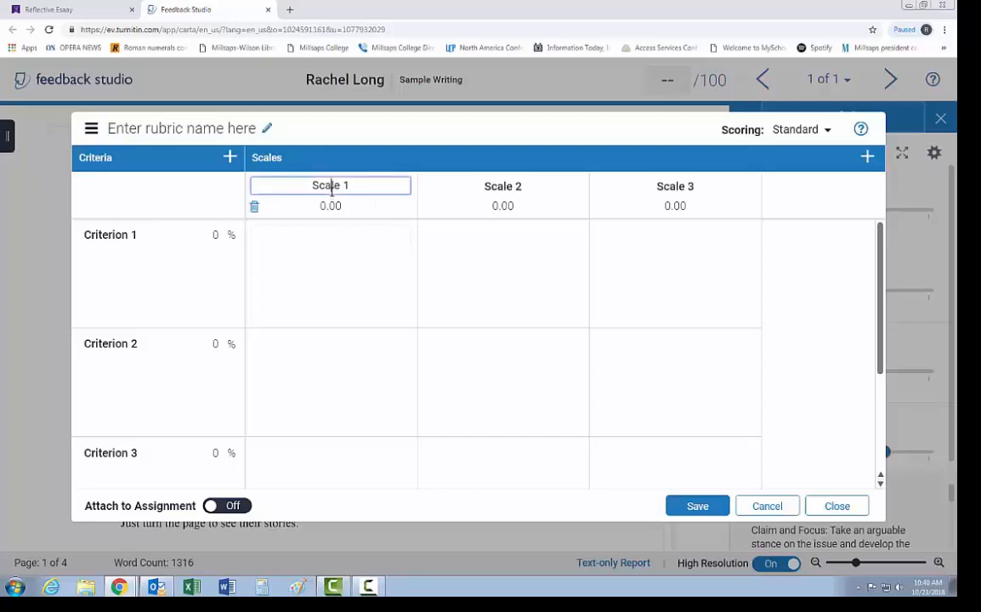
click(331, 206)
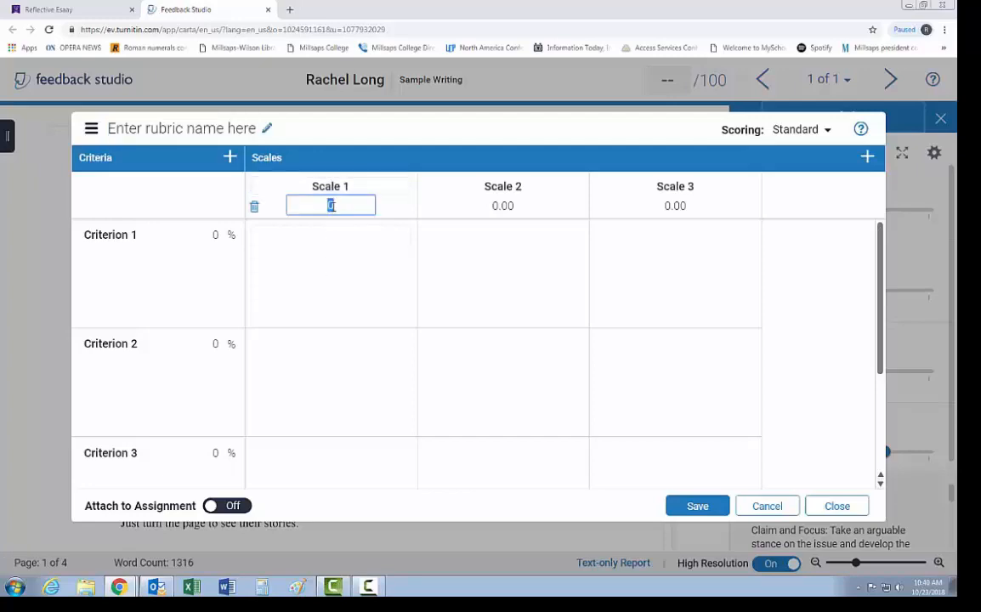
click(111, 238)
click(364, 278)
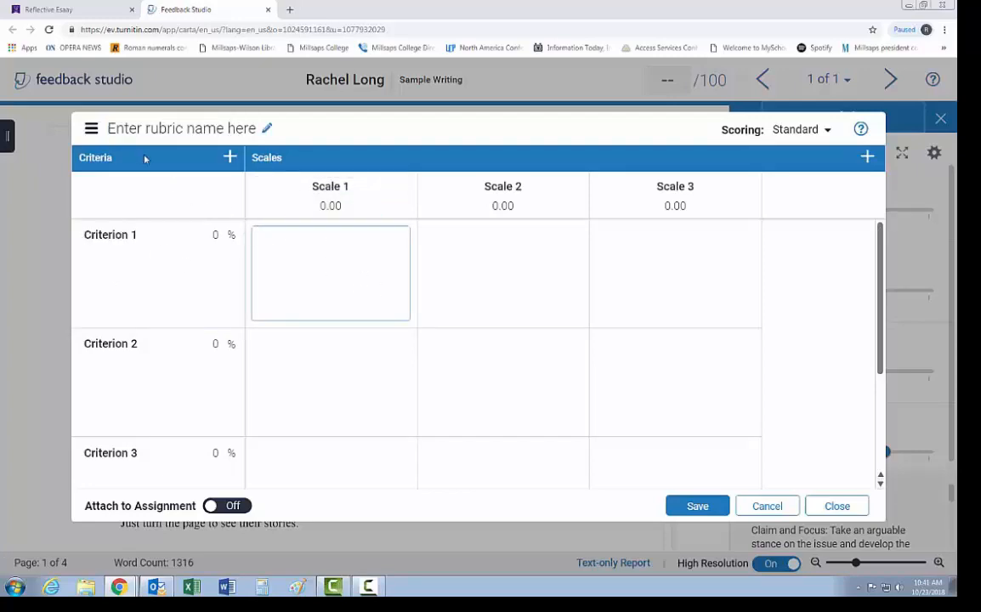
click(238, 128)
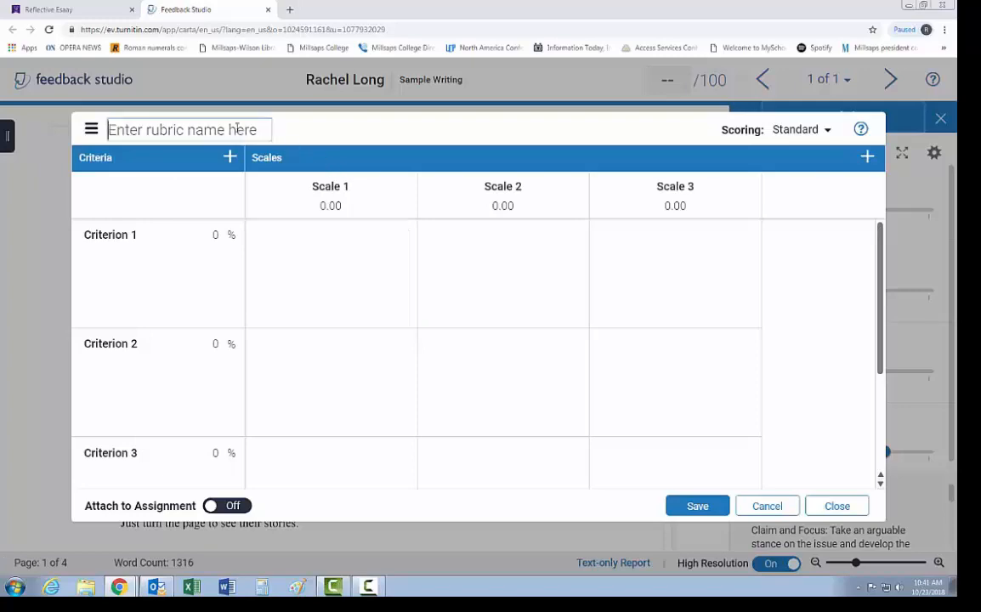
click(706, 268)
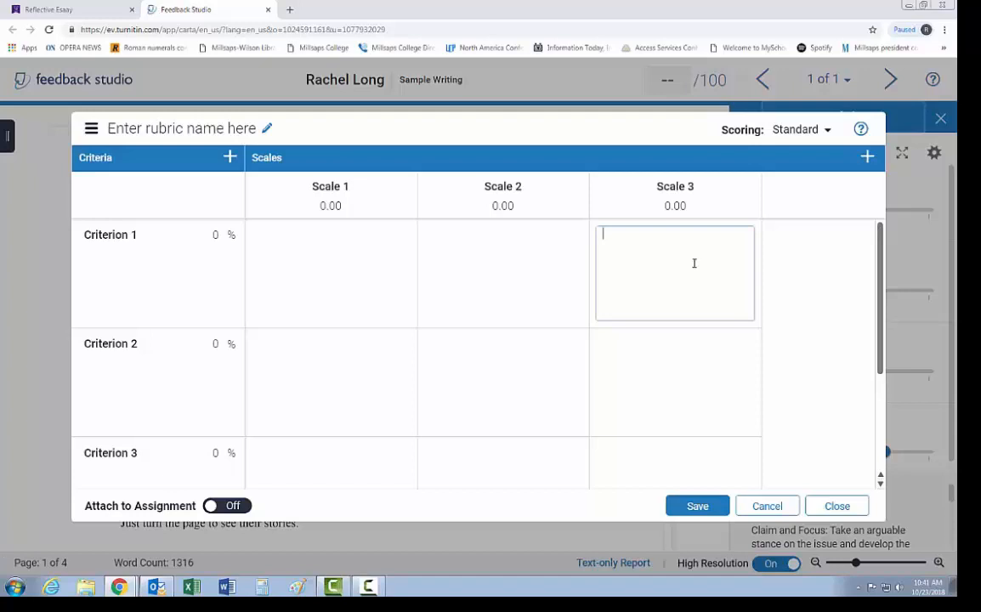
click(675, 205)
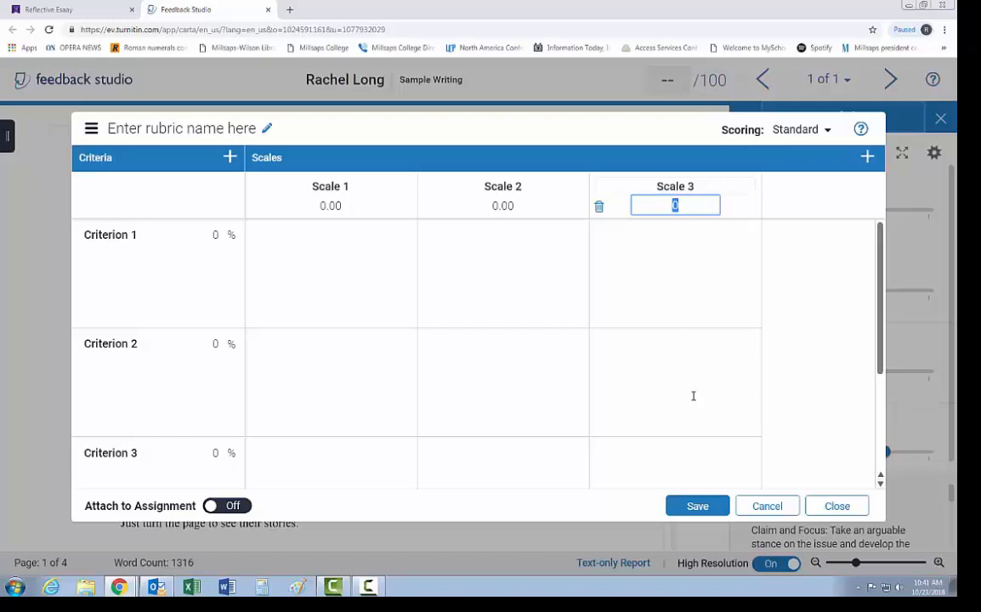
click(827, 507)
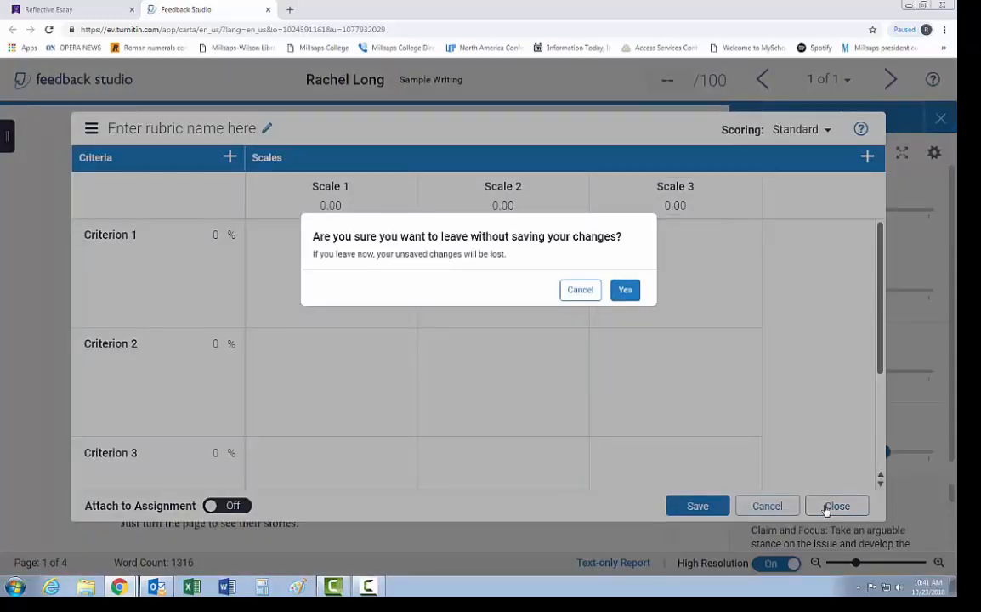
click(629, 291)
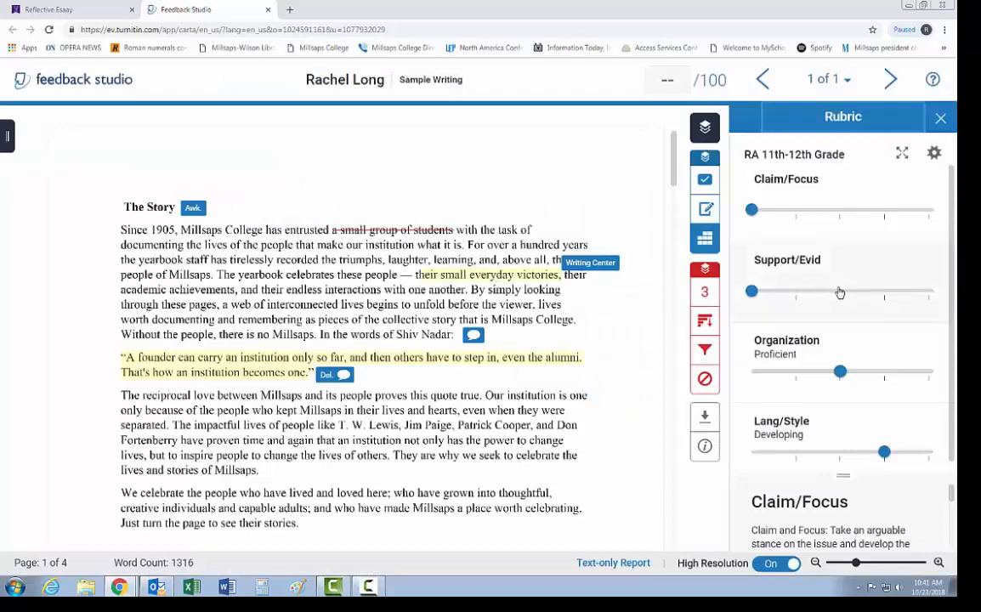
Step: Compare the similarity report's Match Overview with its All Sources list, examining the highlighted quotation under The People
click(705, 293)
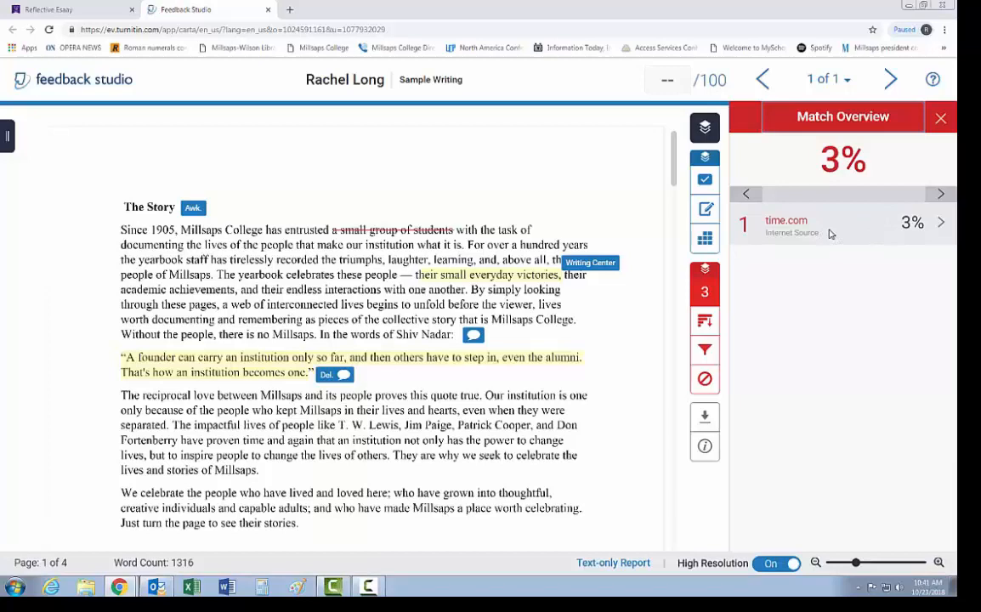
click(708, 324)
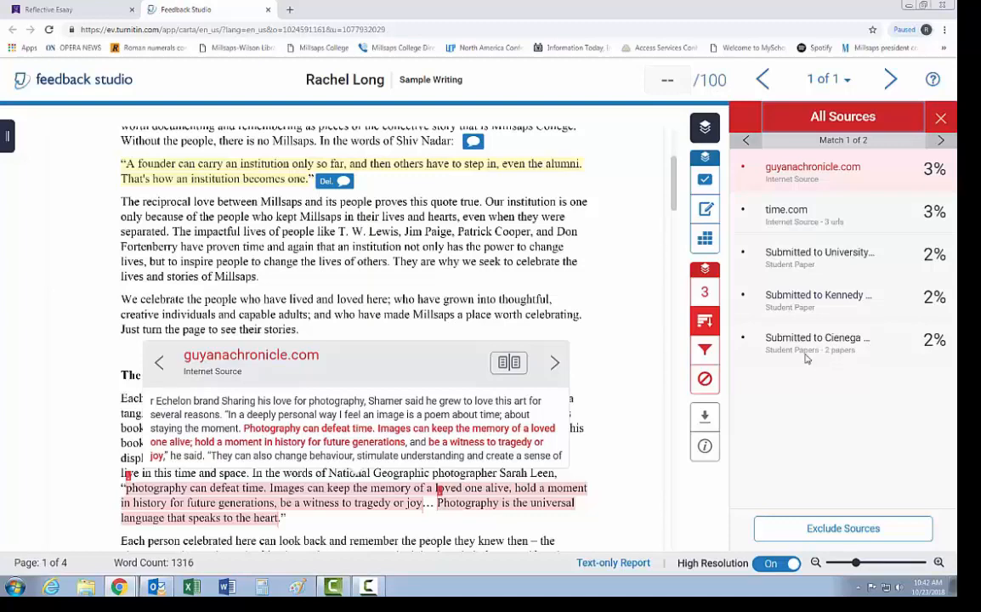
scroll(606, 337, down, 3)
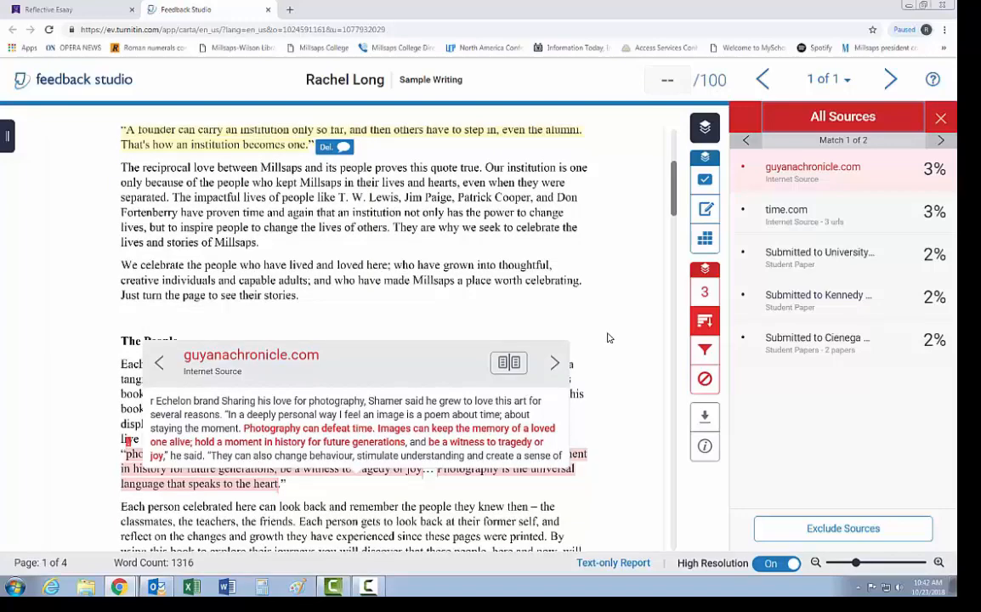
scroll(608, 338, down, 2)
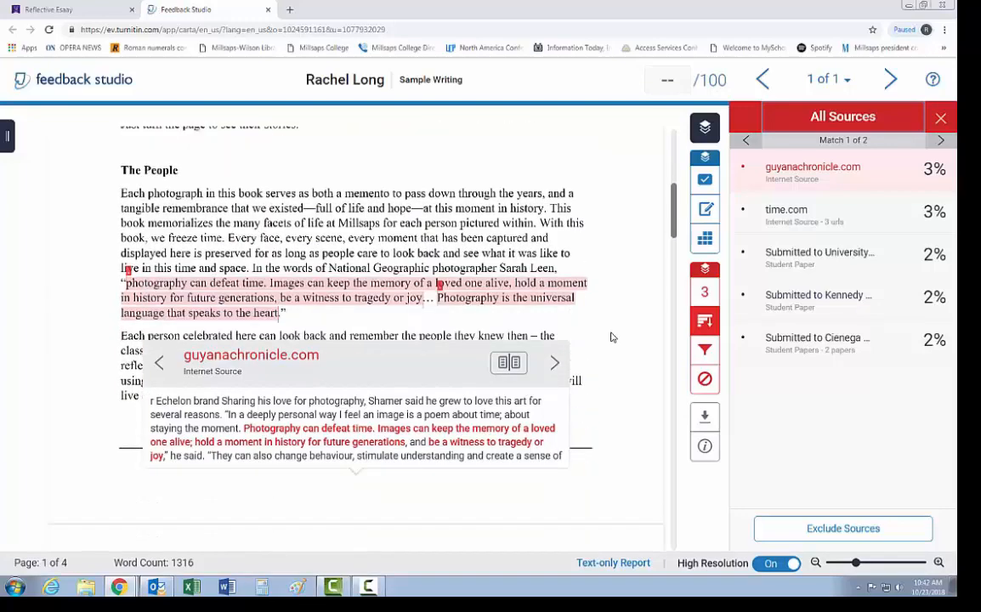
click(708, 293)
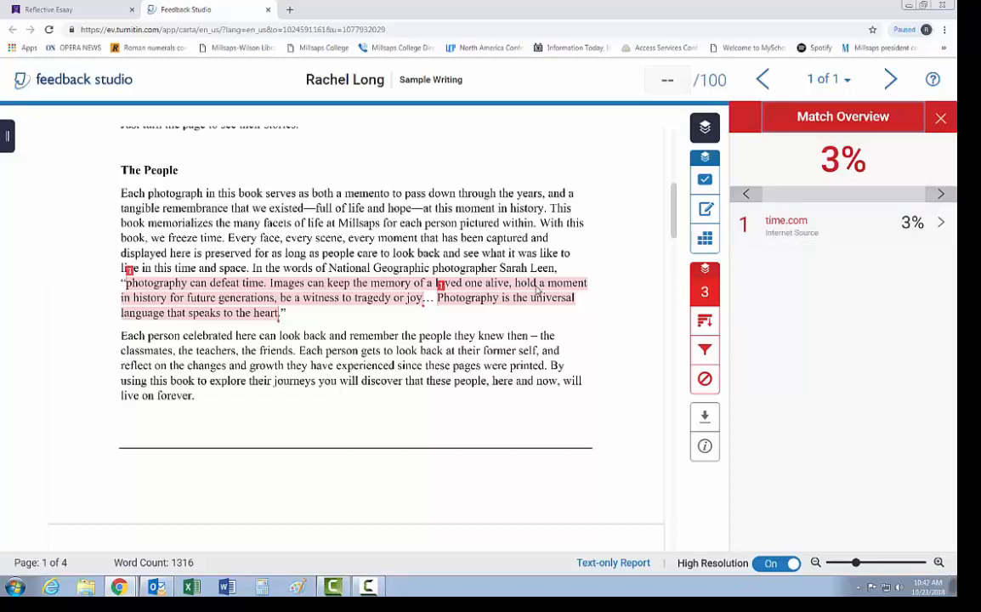
click(705, 323)
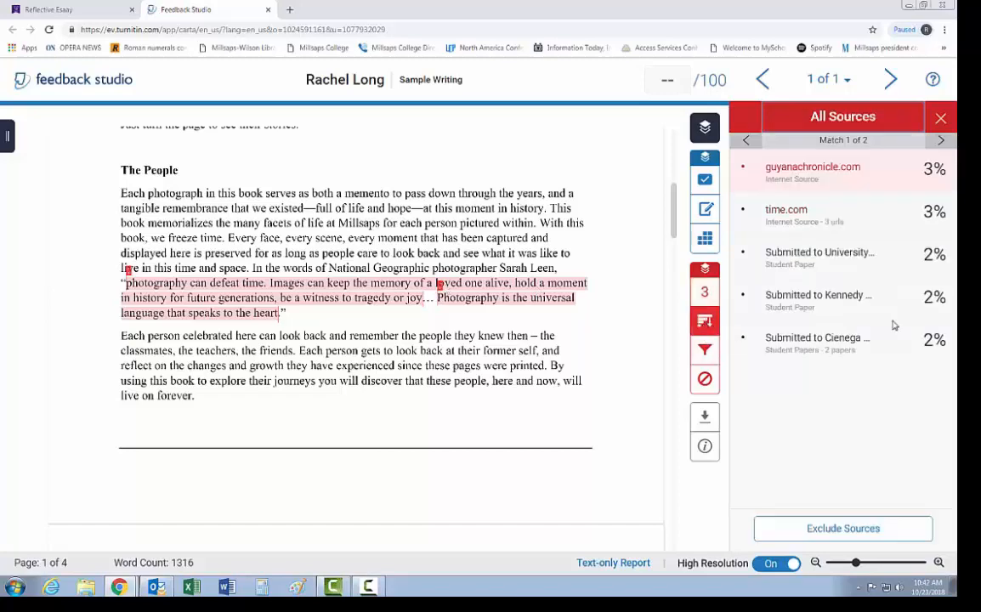
Step: Inspect the matched text for the Cienega student papers, guyanachronicle.com and time.com sources in the submission
click(818, 340)
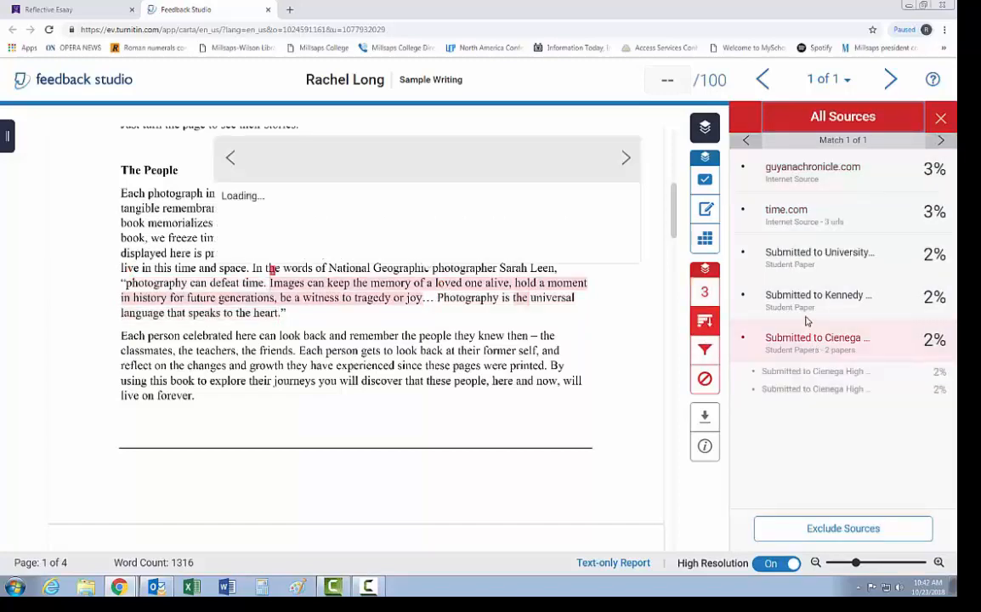
click(791, 213)
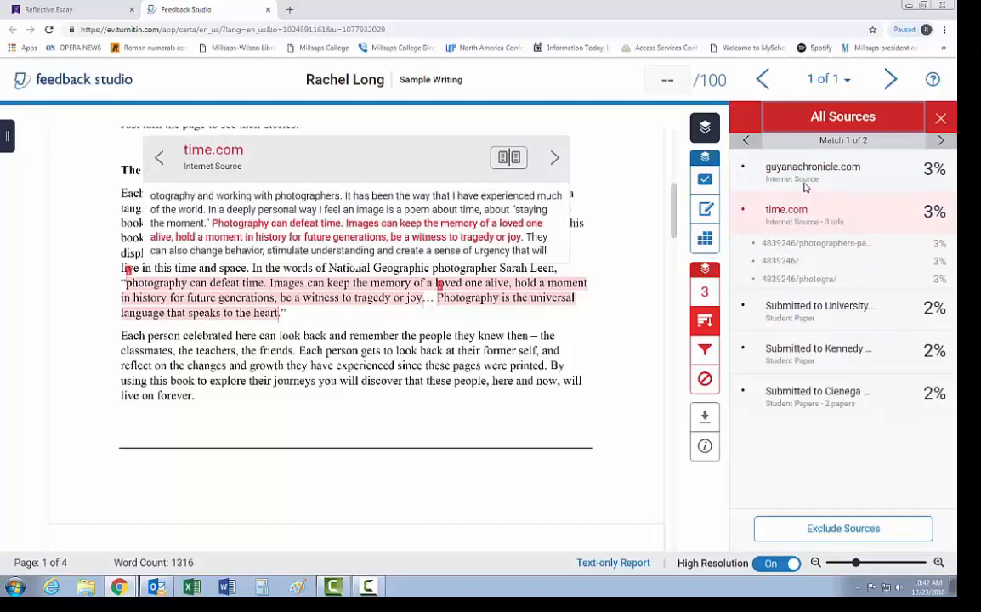
click(802, 174)
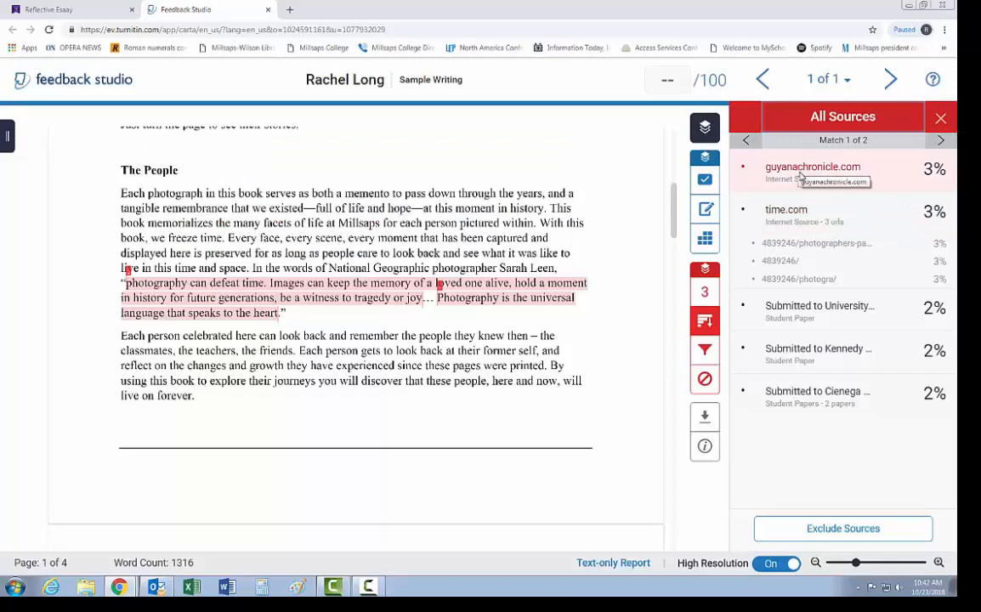
click(793, 212)
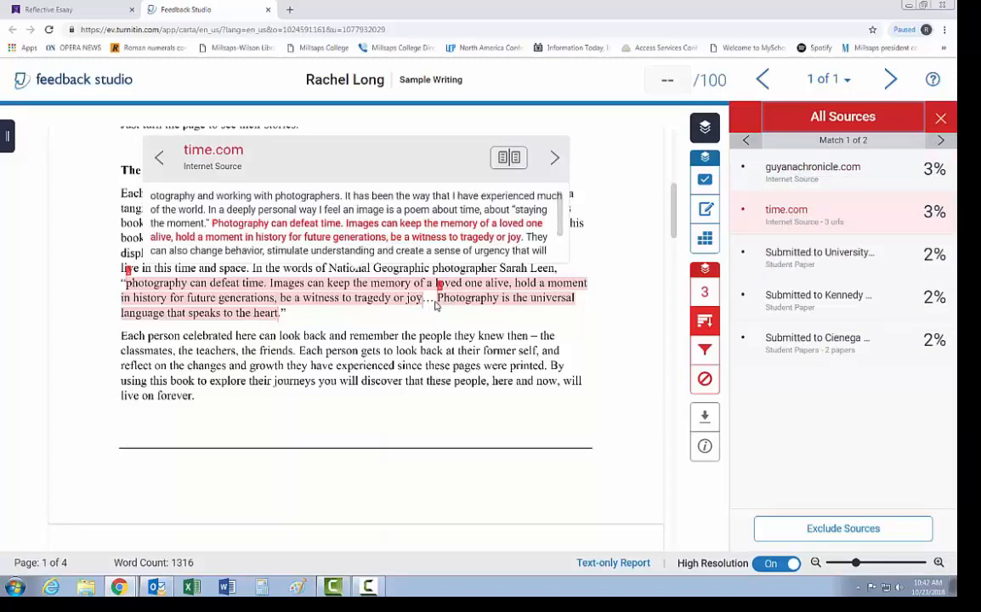
Step: Open the original time.com article behind the matched quotation, skim it, and return to the submission in Feedback Studio
click(211, 152)
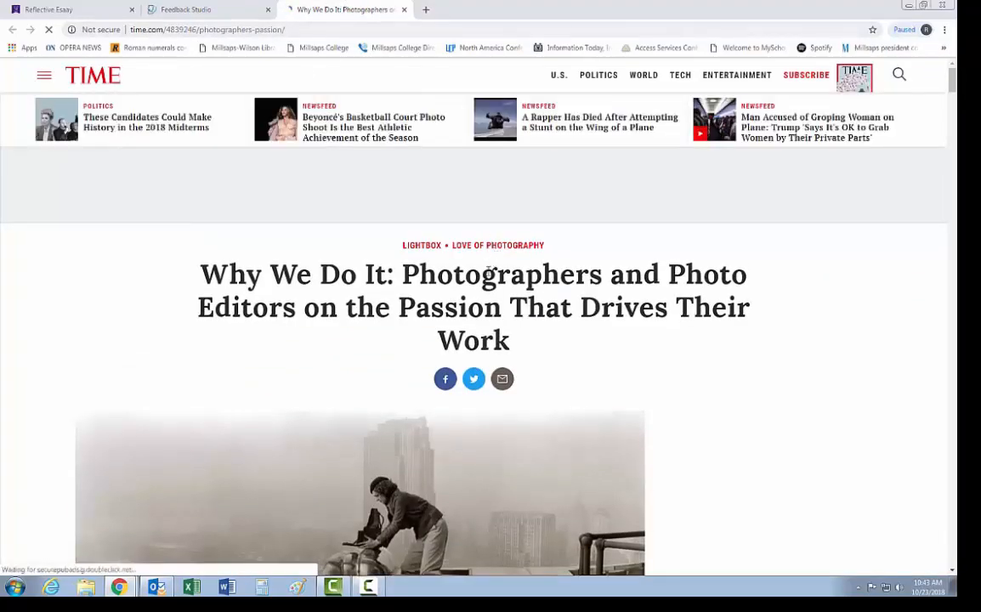
scroll(359, 357, down, 5)
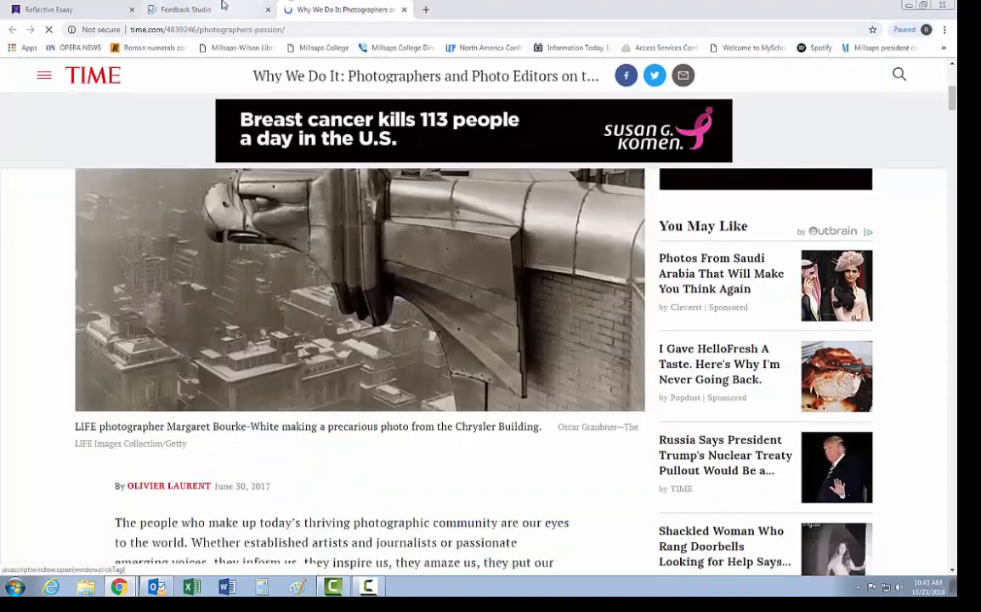
click(222, 5)
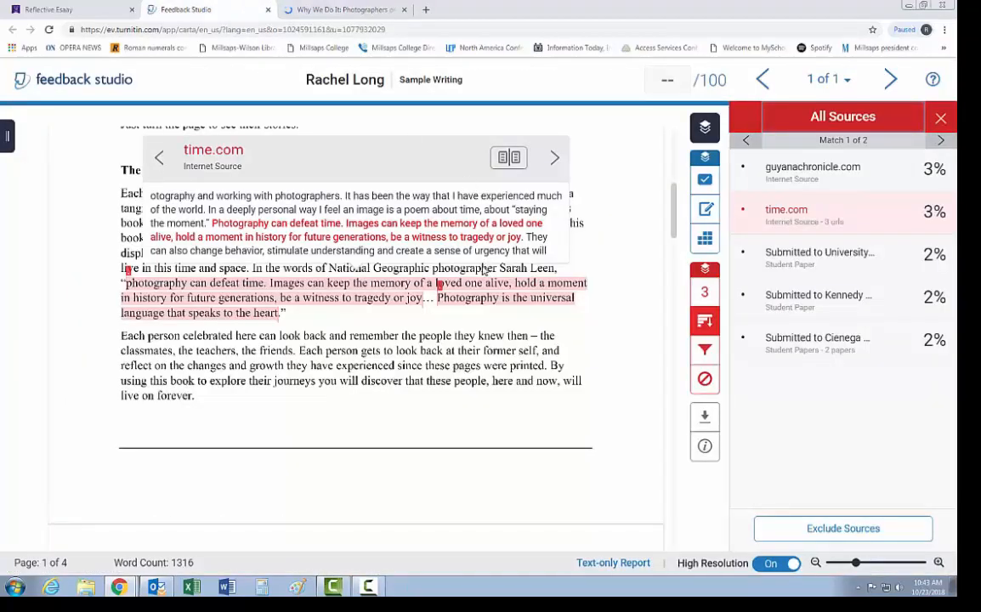
Step: Turn off the bibliography exclusion in the similarity report's filters, apply the change, and check the submission's pages for matches
click(706, 350)
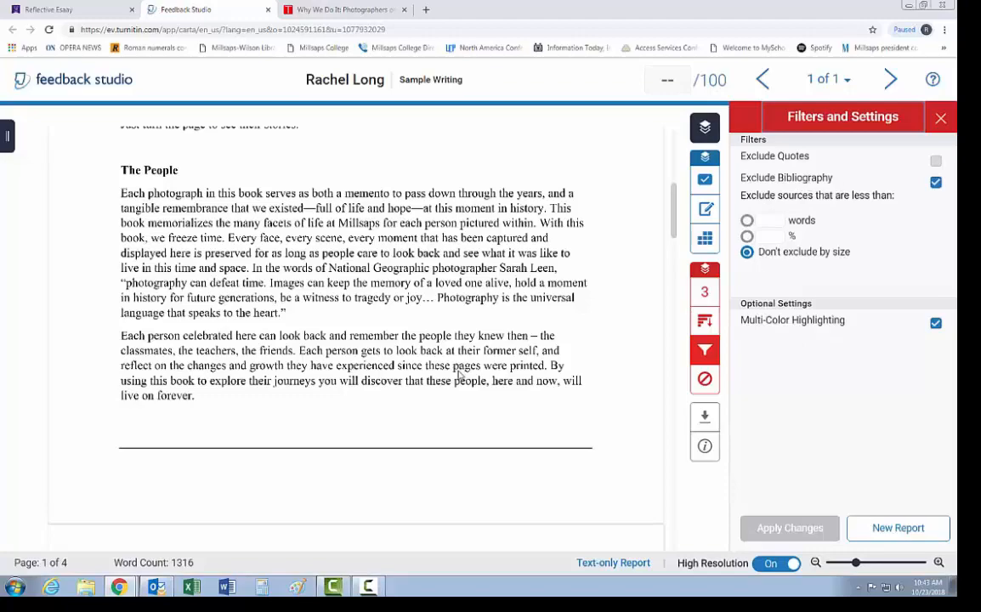
scroll(460, 376, down, 6)
scroll(460, 376, down, 1)
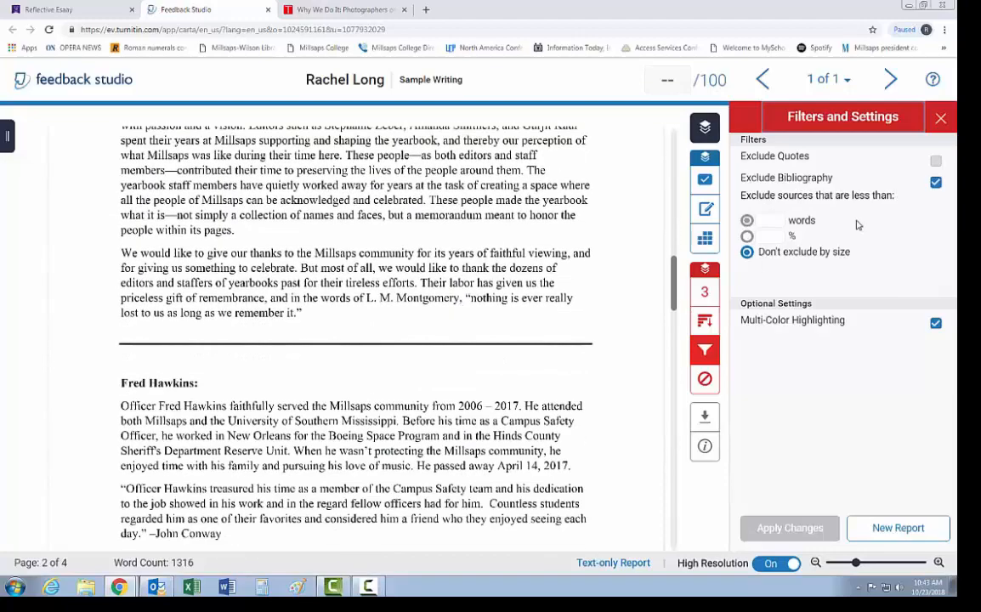
click(936, 183)
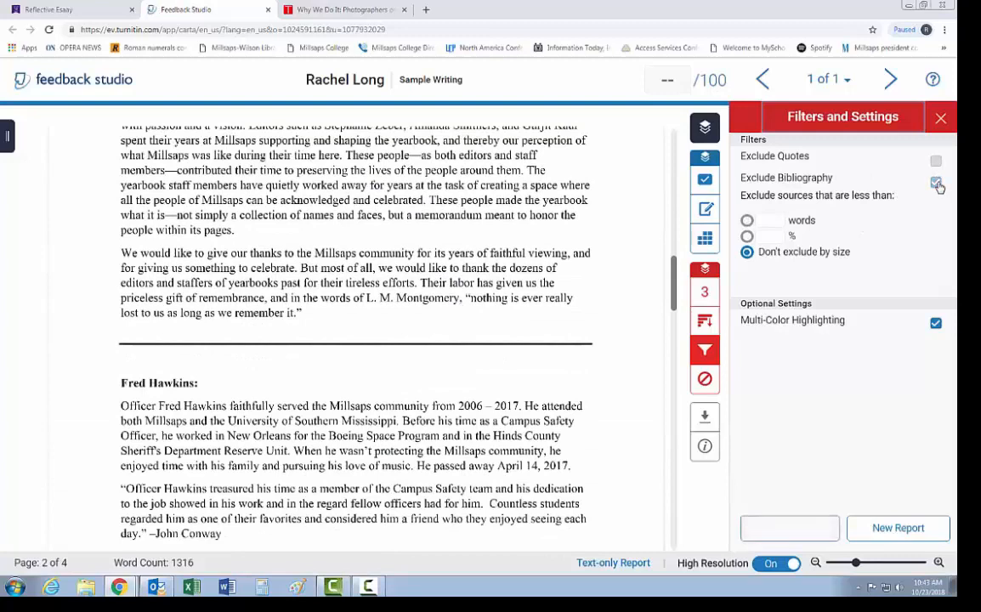
click(813, 526)
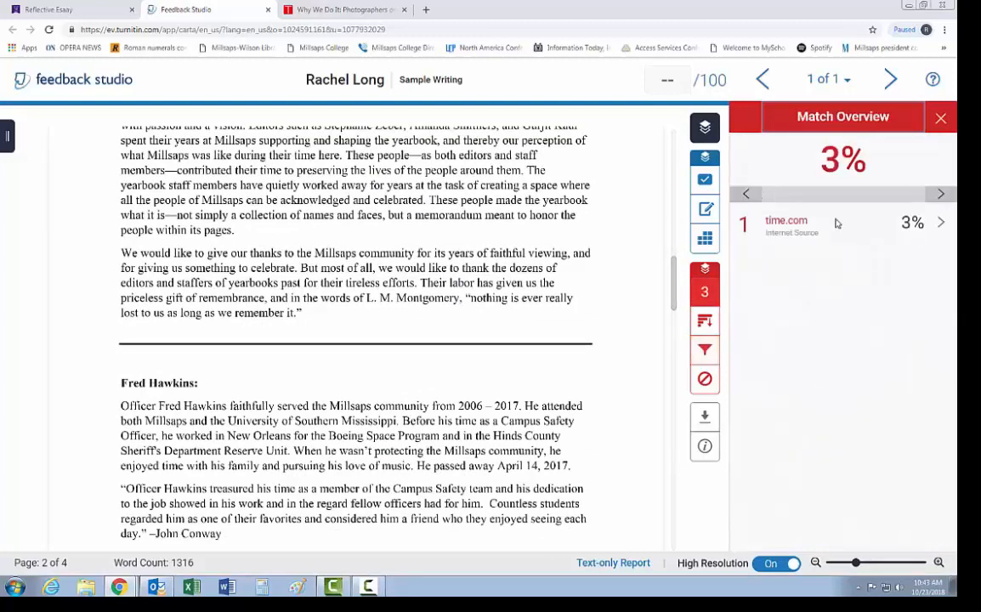
scroll(394, 410, down, 3)
scroll(394, 410, down, 8)
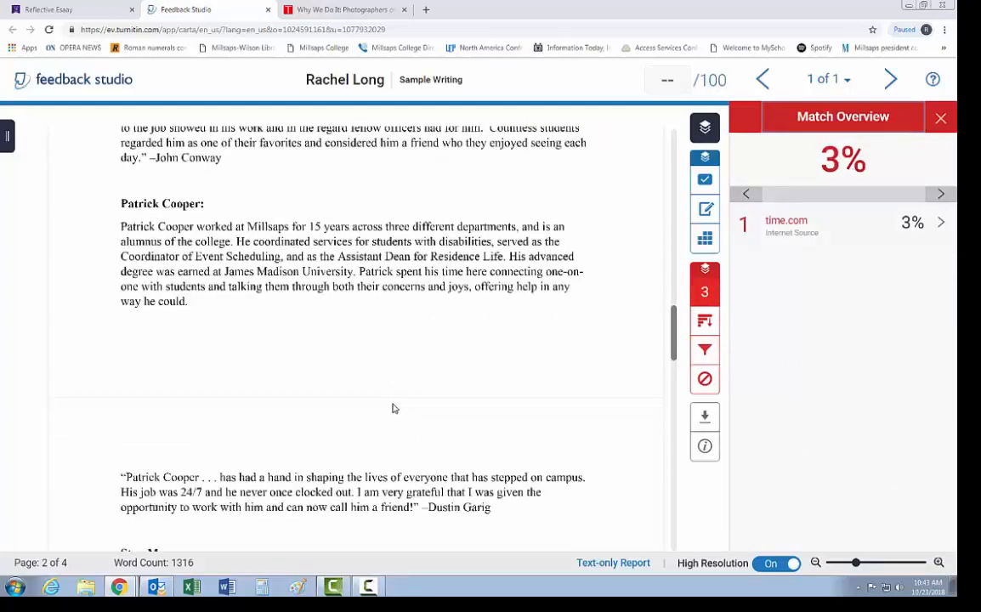
scroll(394, 408, down, 2)
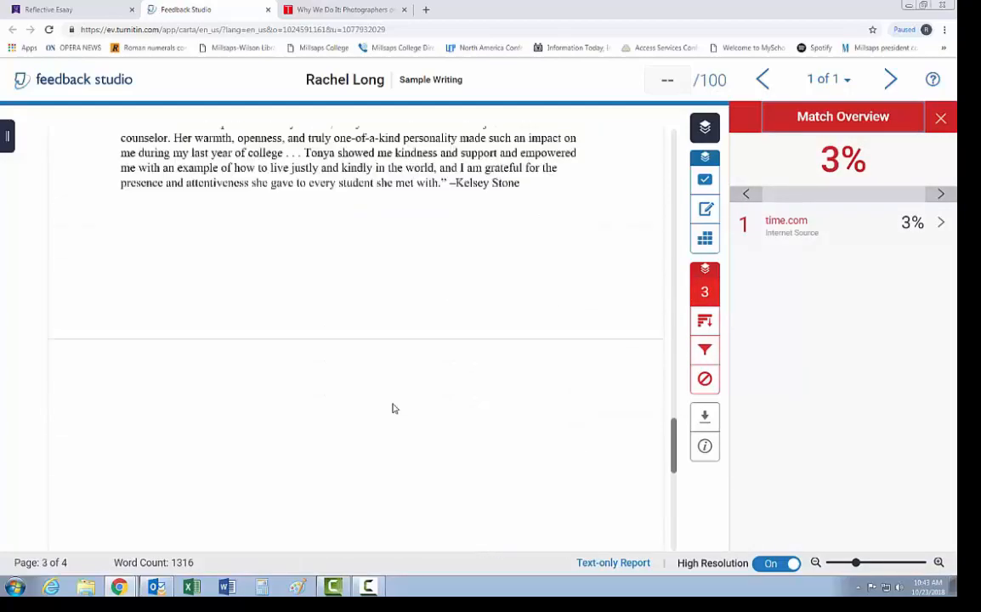
scroll(394, 409, up, 10)
scroll(398, 403, up, 10)
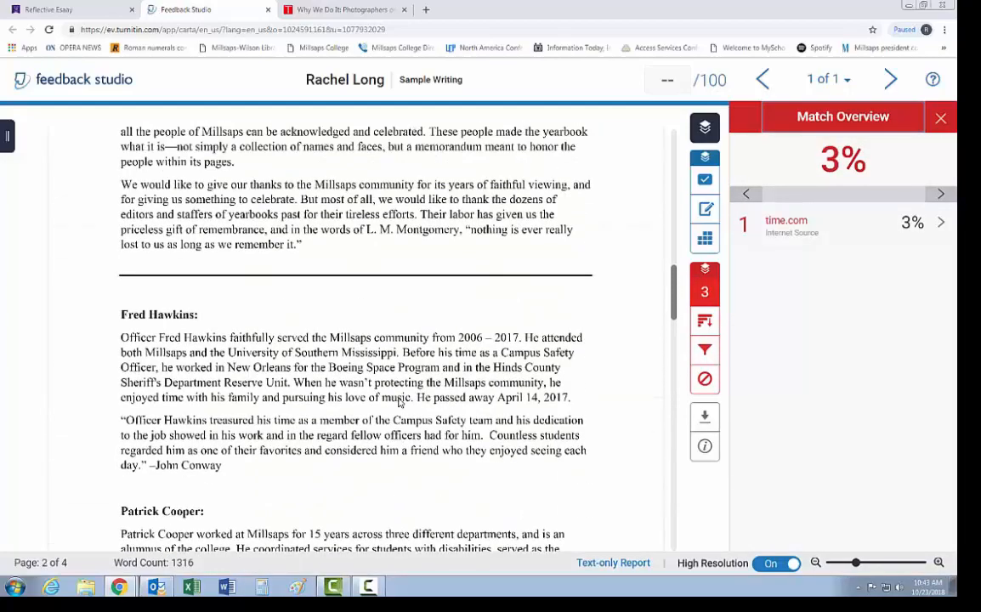
scroll(399, 404, down, 1)
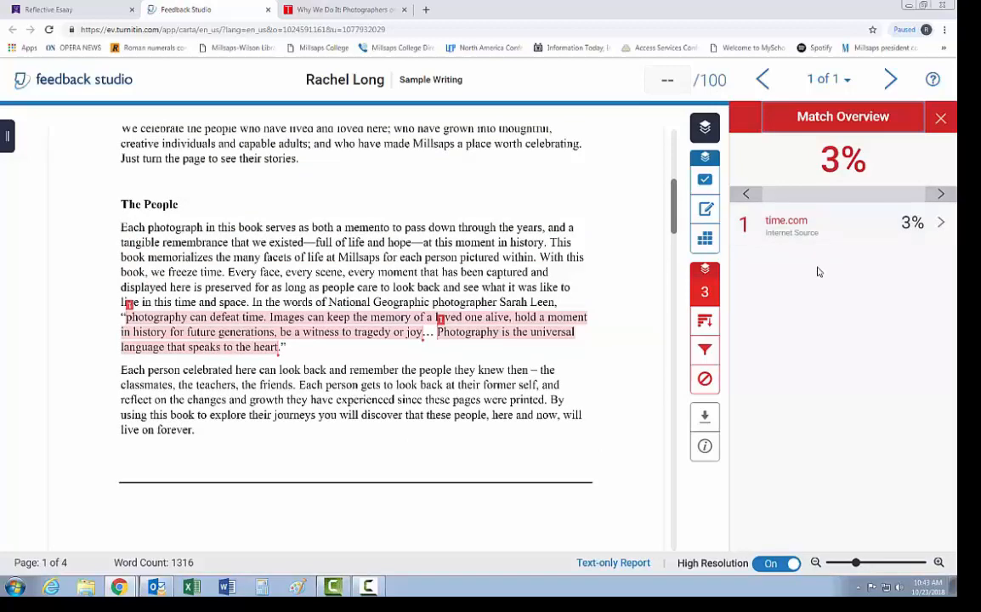
Step: Set the similarity report to exclude sources that are less than 1%, and apply the change
click(705, 351)
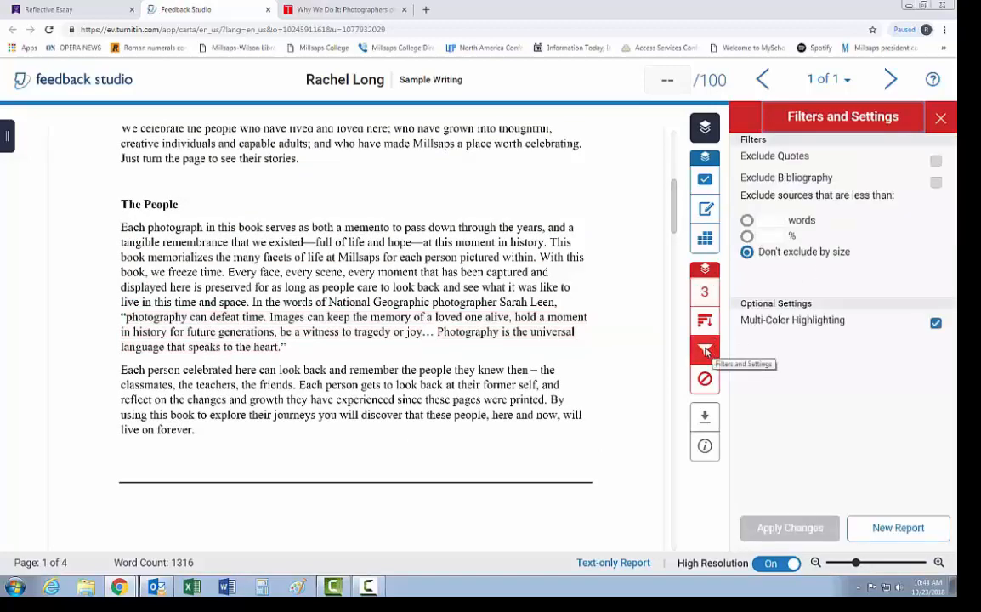
click(747, 222)
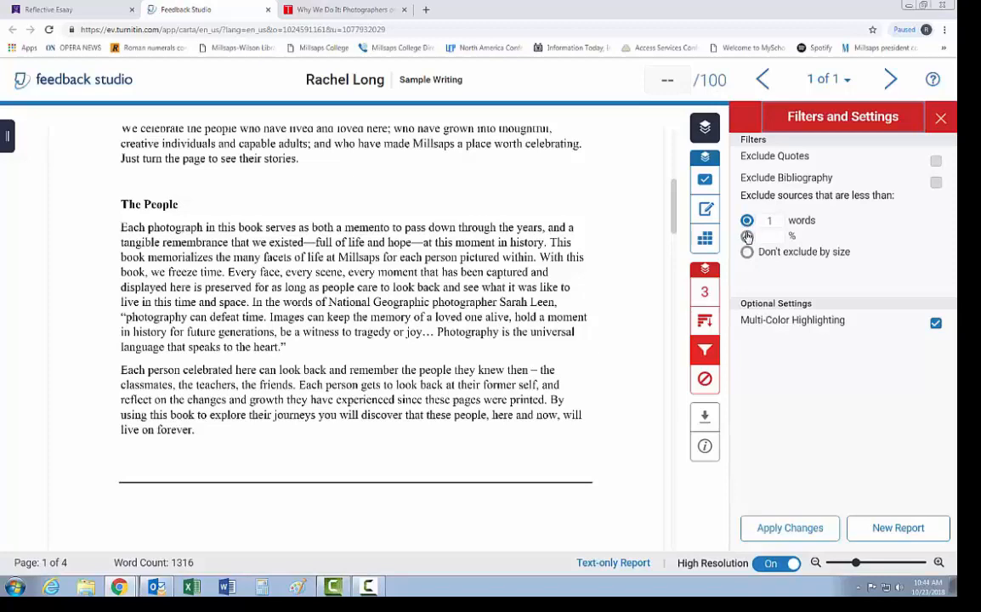
click(747, 235)
click(772, 237)
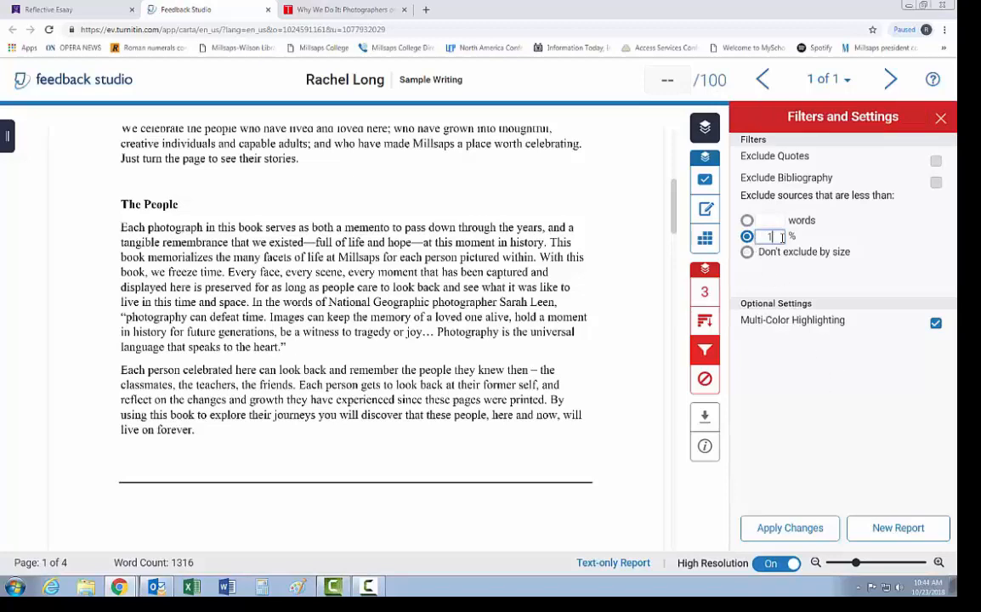
click(806, 528)
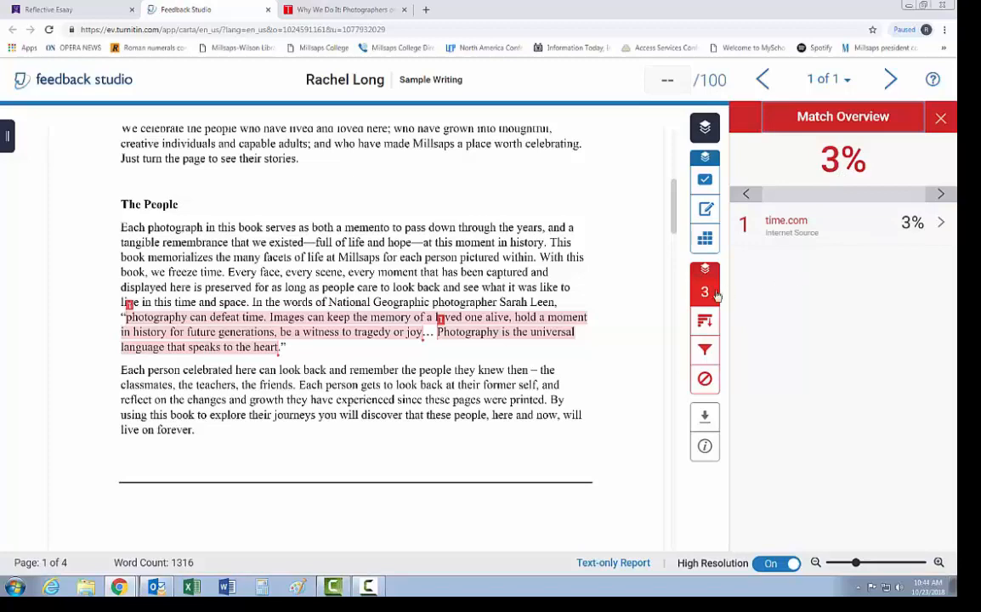
Step: Inspect the time.com match from the Match Overview, then view the report's Excluded Sources list
click(874, 226)
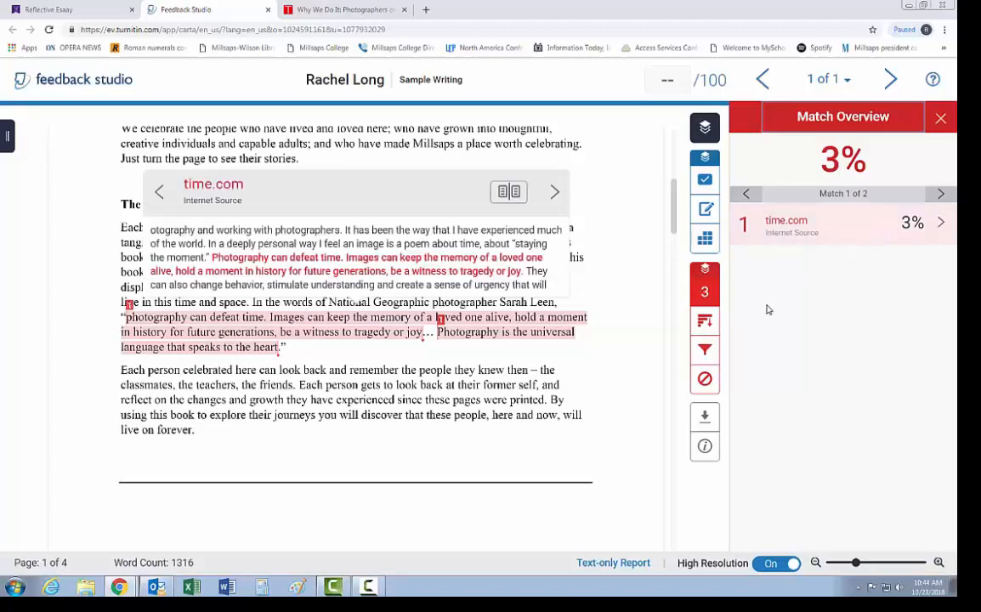
click(706, 325)
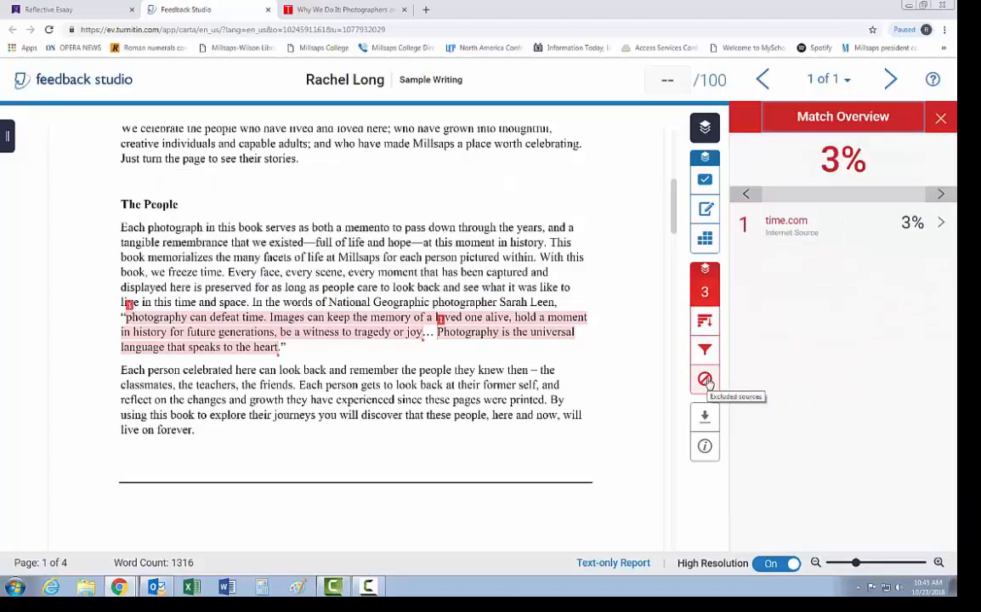
click(706, 380)
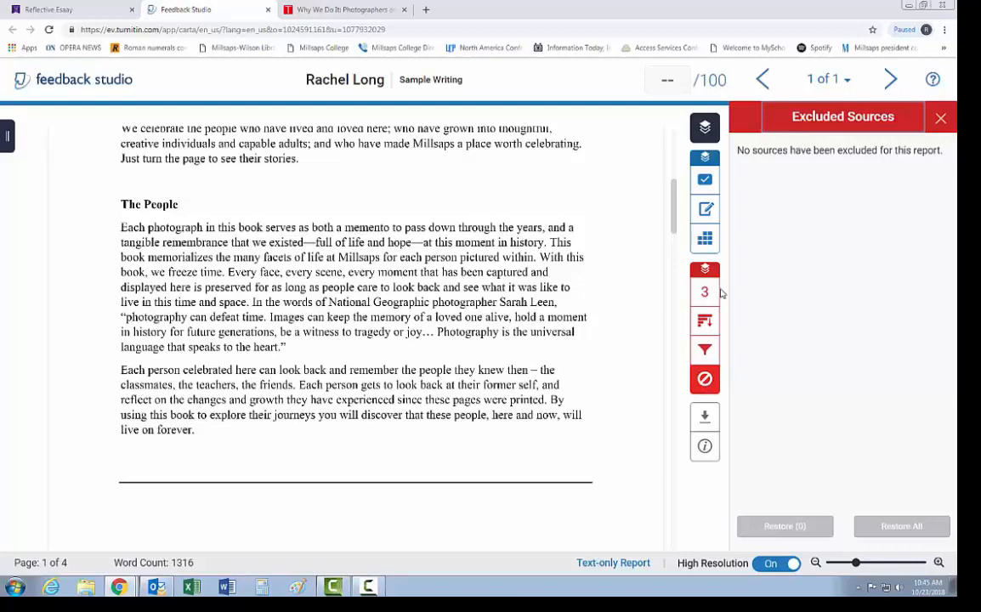
Step: Exclude the Cienega, Kennedy and University student papers and the time.com 4839246/photogra/ URL from the report's sources, recalculating the score
click(704, 320)
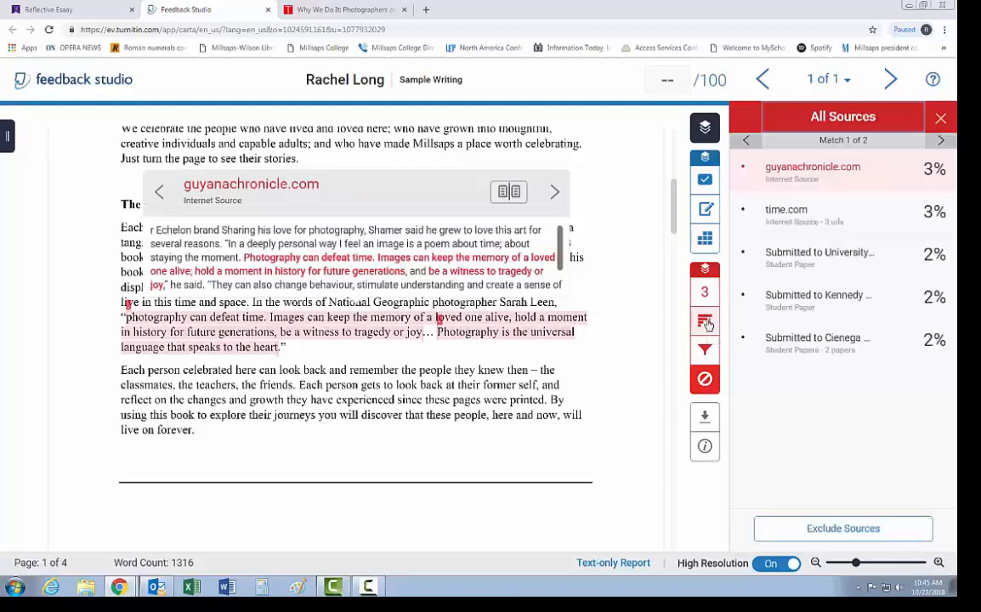
click(786, 211)
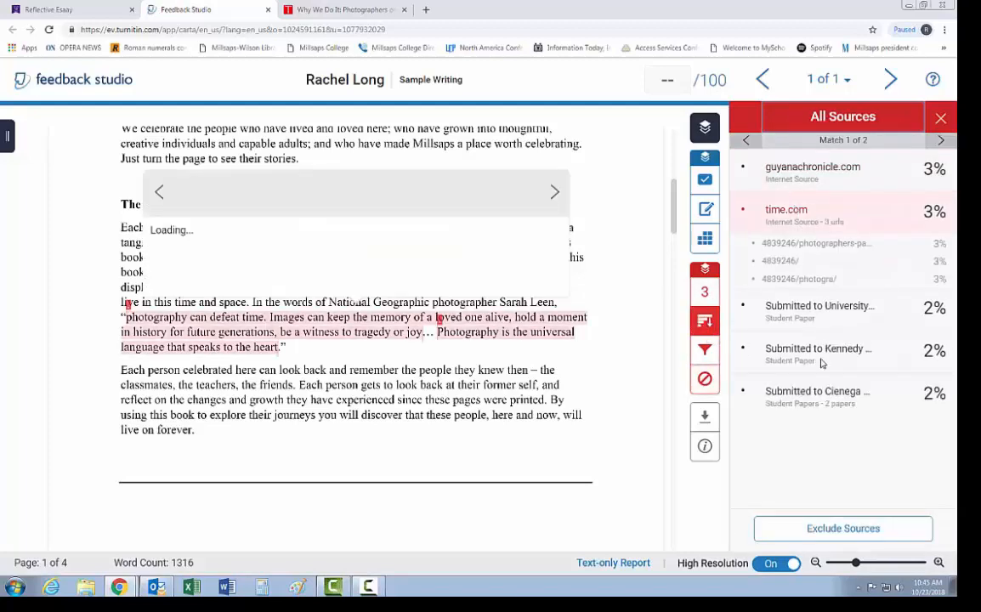
click(842, 529)
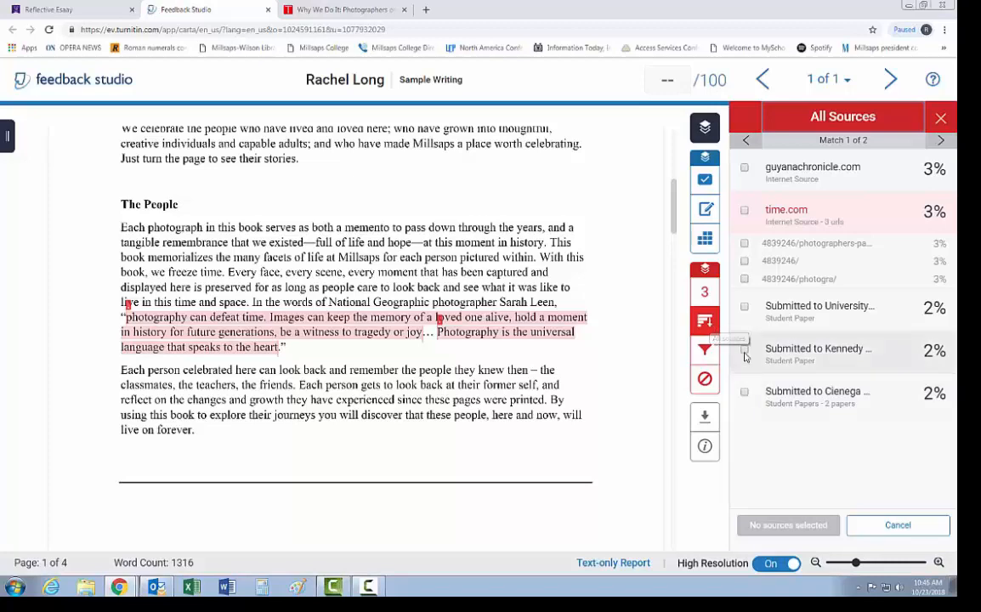
click(745, 391)
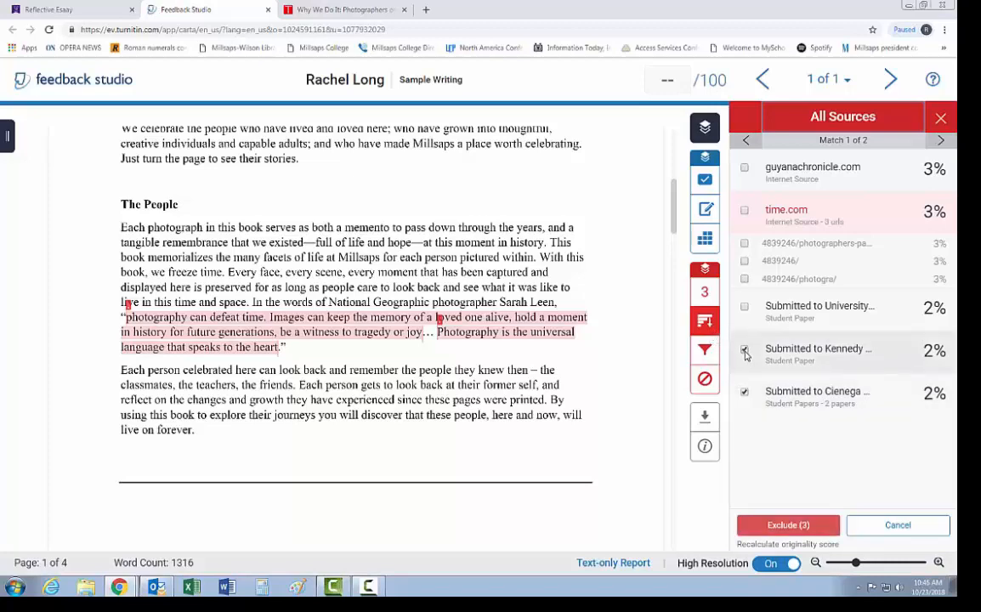
click(745, 279)
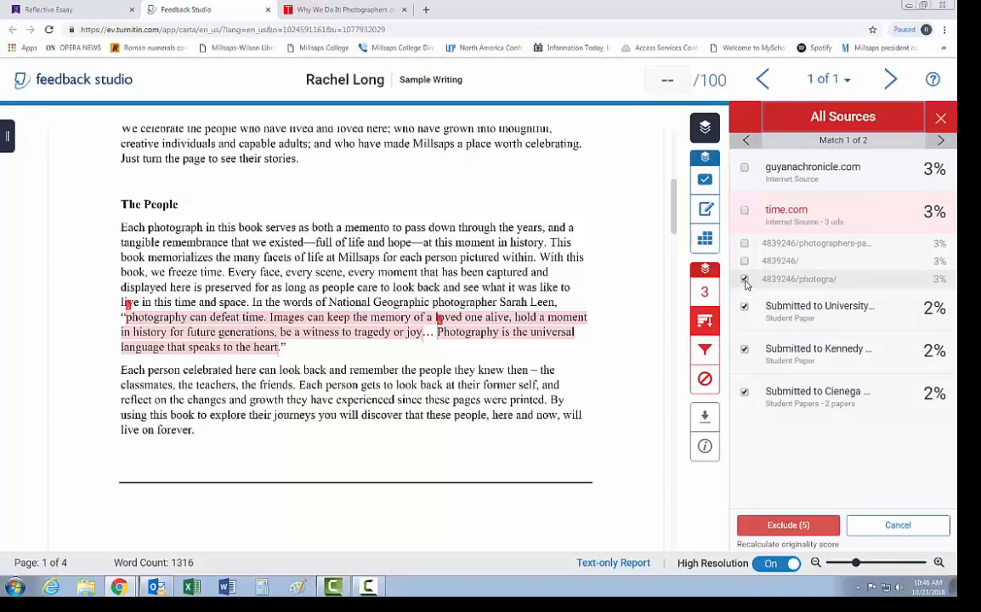
click(804, 528)
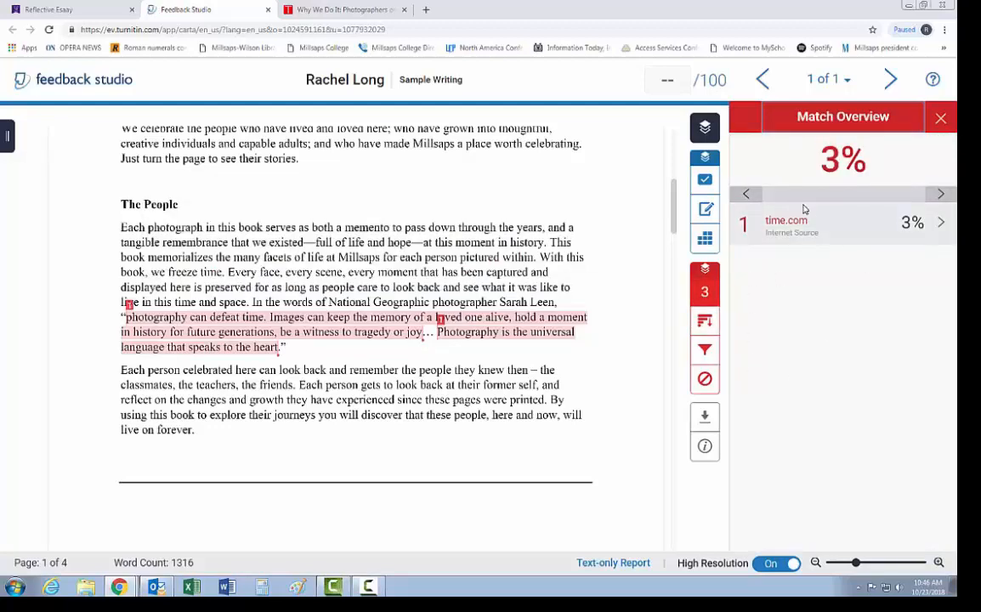
Step: Review the Excluded Sources list, mark both Cienega High School papers, and restore all excluded sources to the report
click(705, 380)
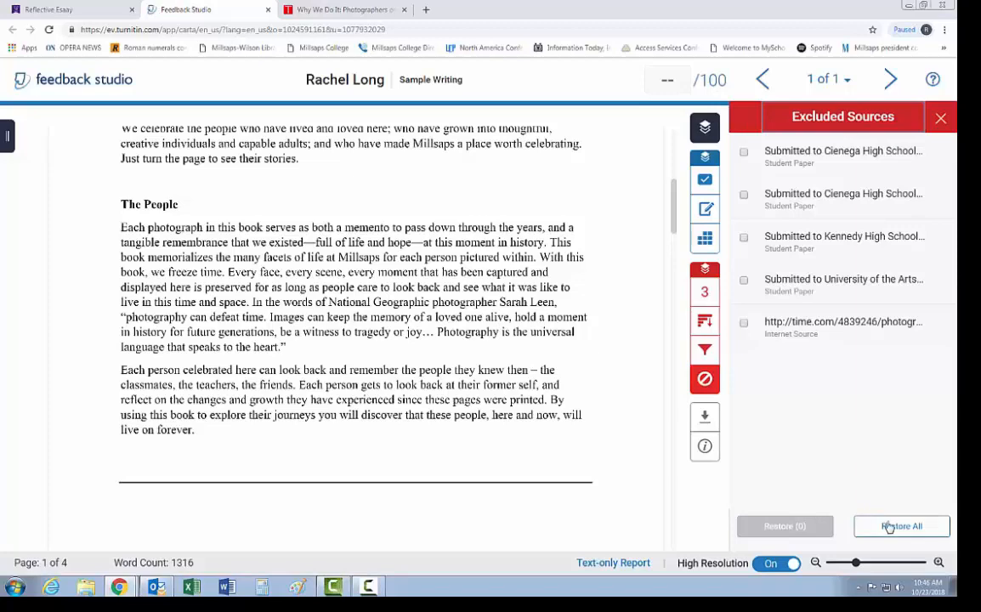
click(745, 153)
click(744, 194)
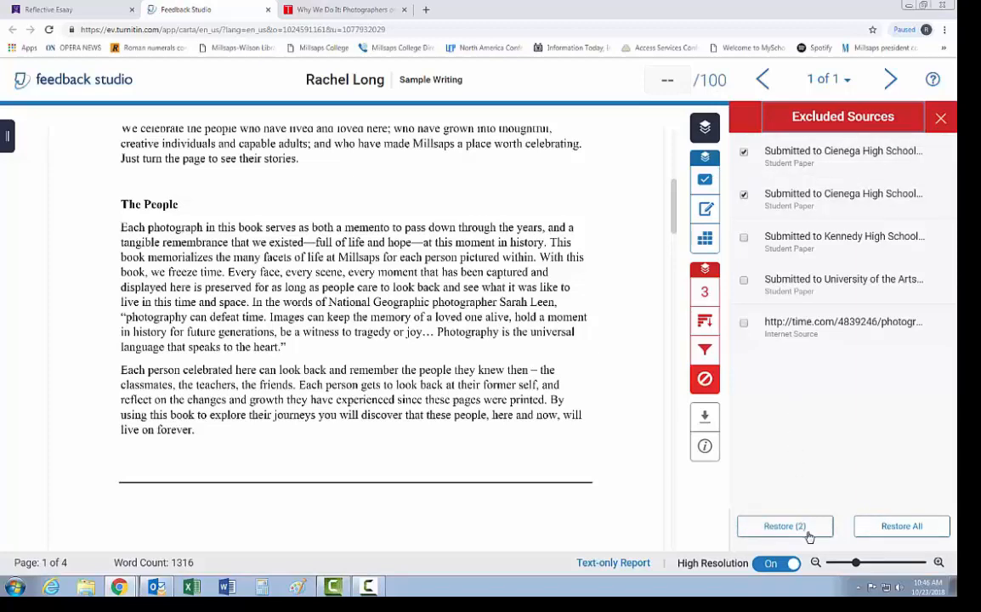
click(892, 527)
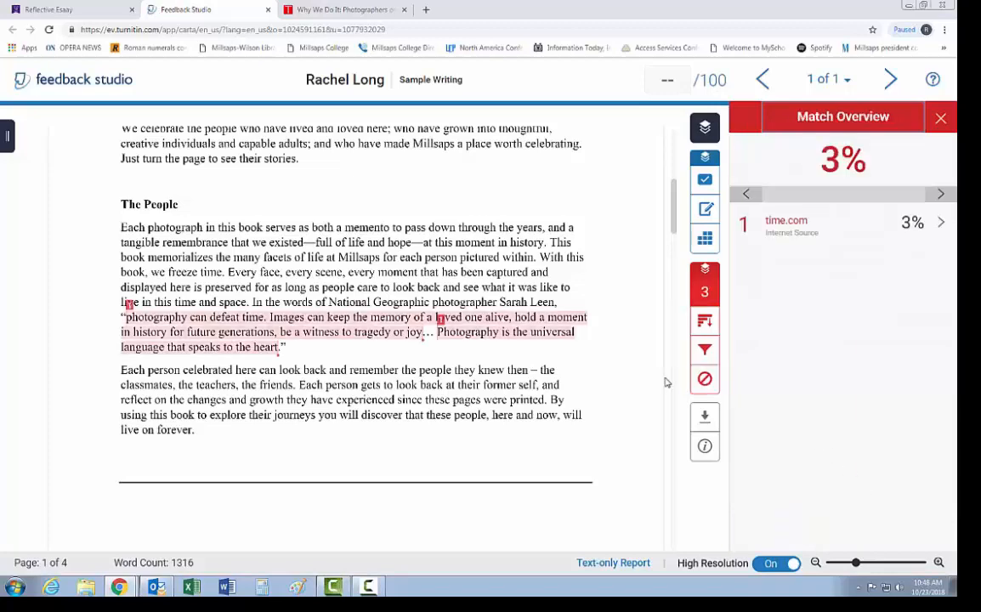
Step: Download the submission's Current View as a PDF and open the downloaded Sample Writing.pdf
click(705, 416)
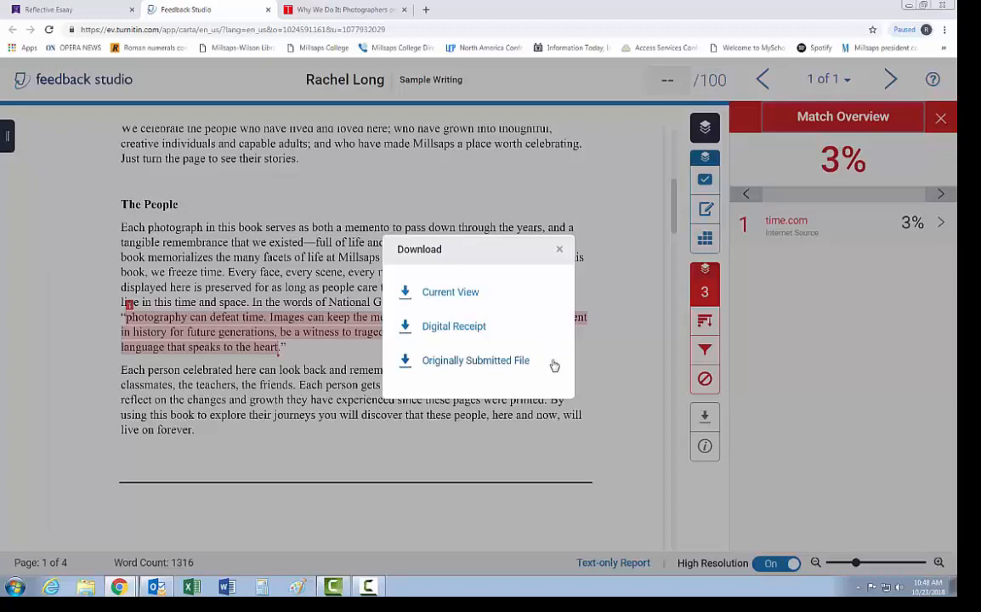
click(450, 293)
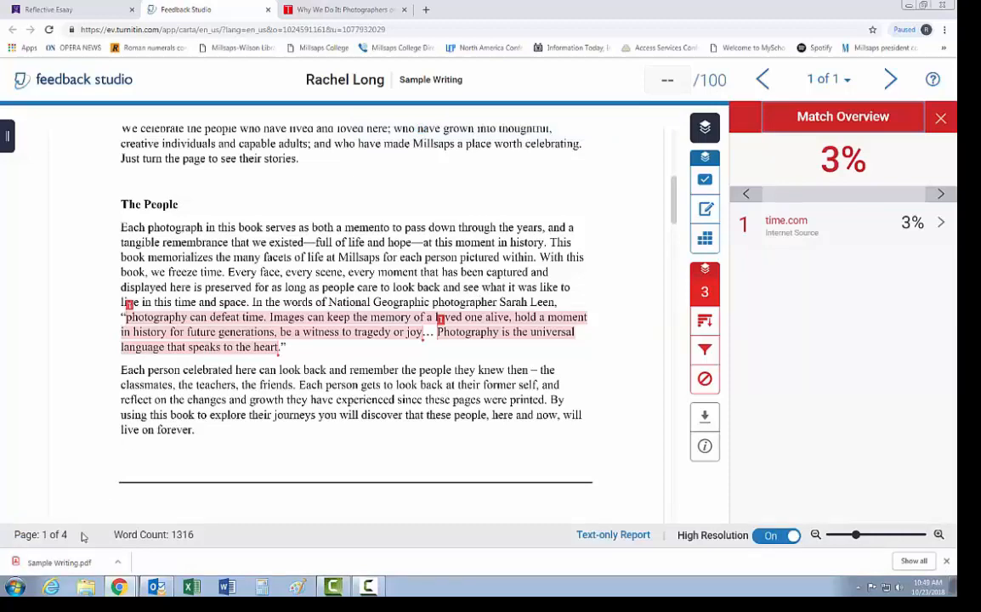
click(79, 568)
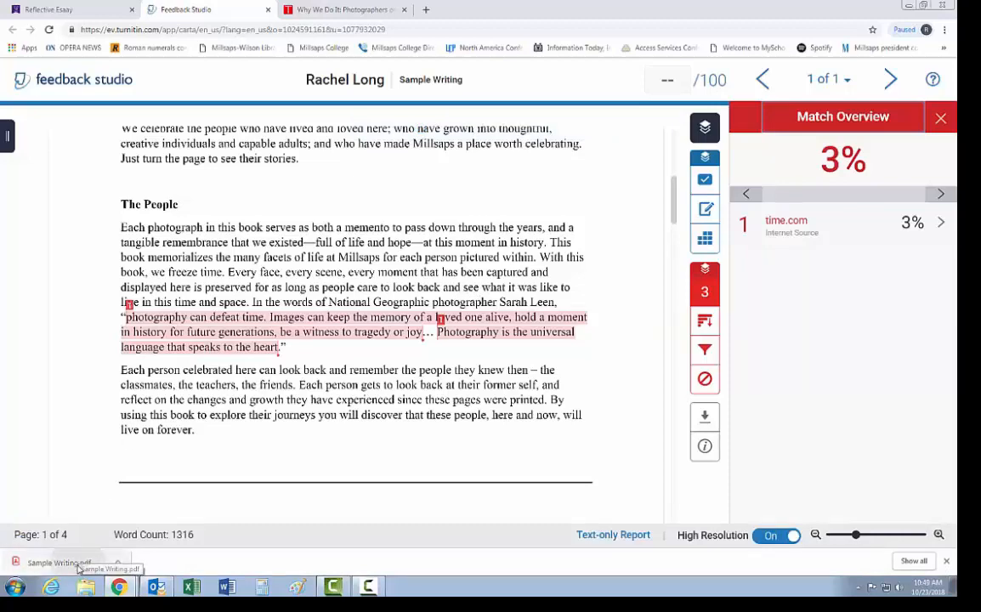
Step: Examine the downloaded PDF's marked-up pages, match highlights, originality report, and GradeMark report with comments and QuickMarks
scroll(765, 349, down, 7)
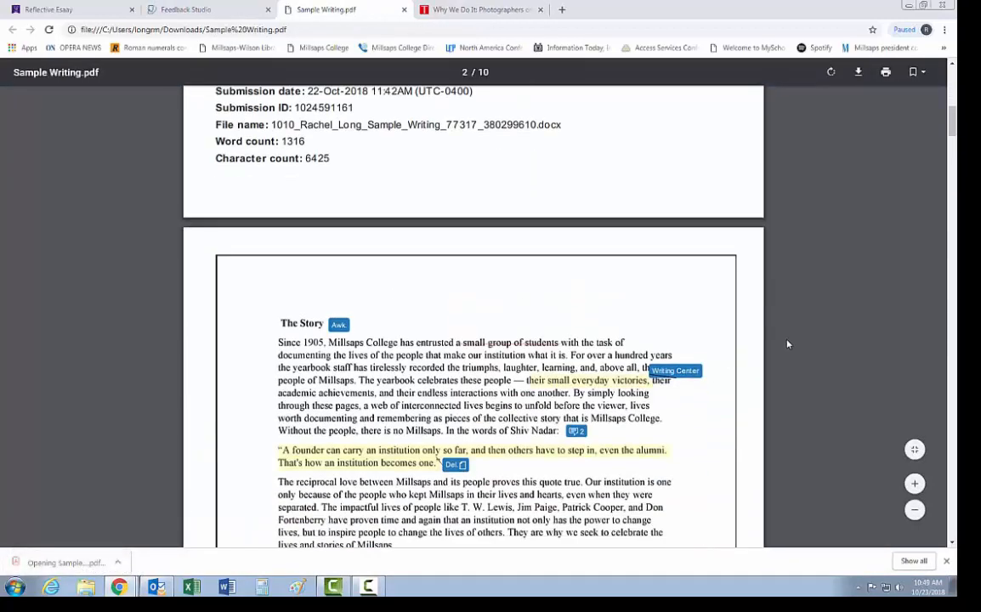
scroll(815, 267, down, 3)
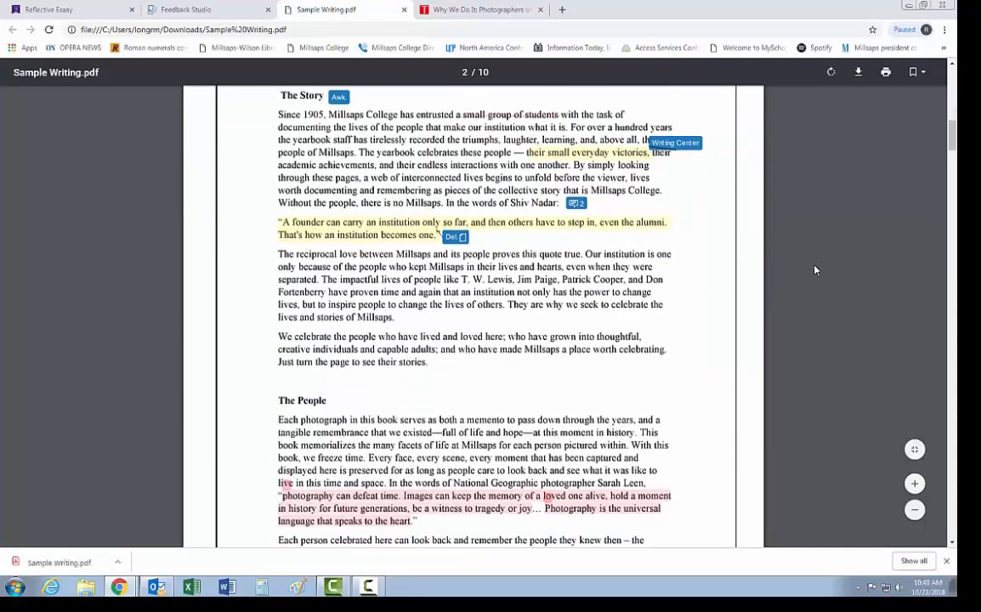
scroll(815, 269, up, 2)
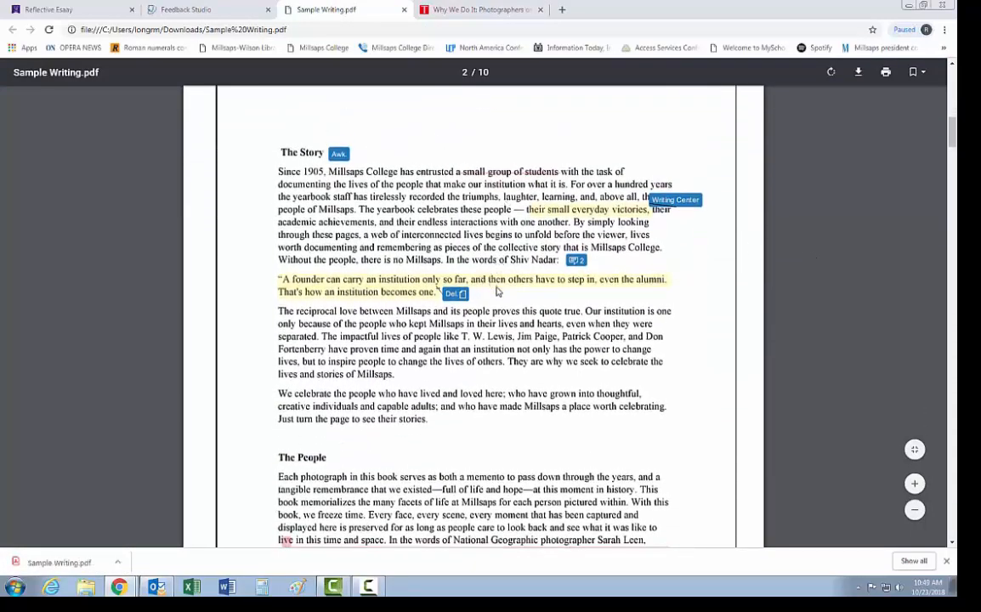
scroll(440, 231, down, 4)
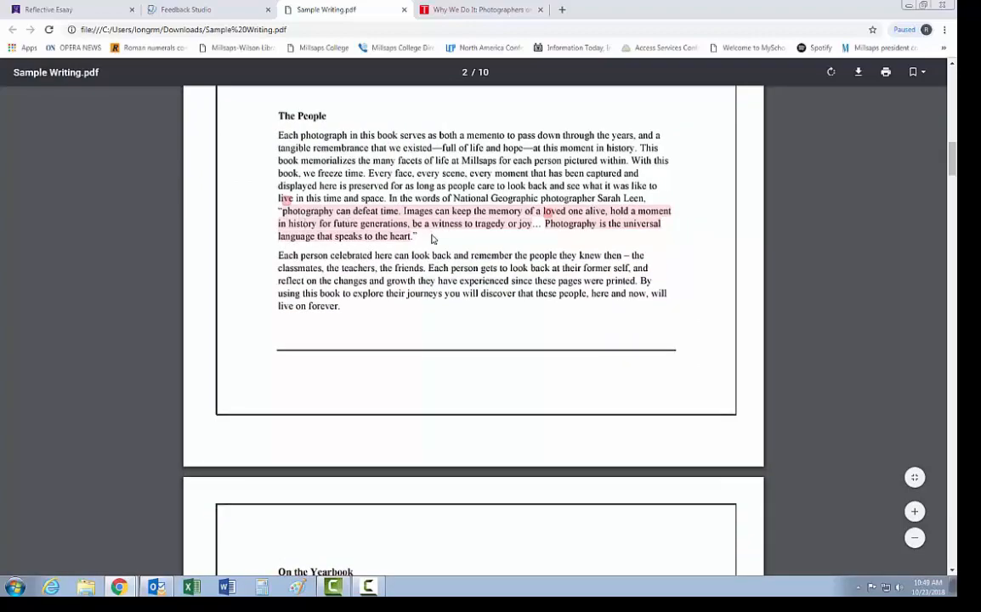
scroll(435, 238, down, 15)
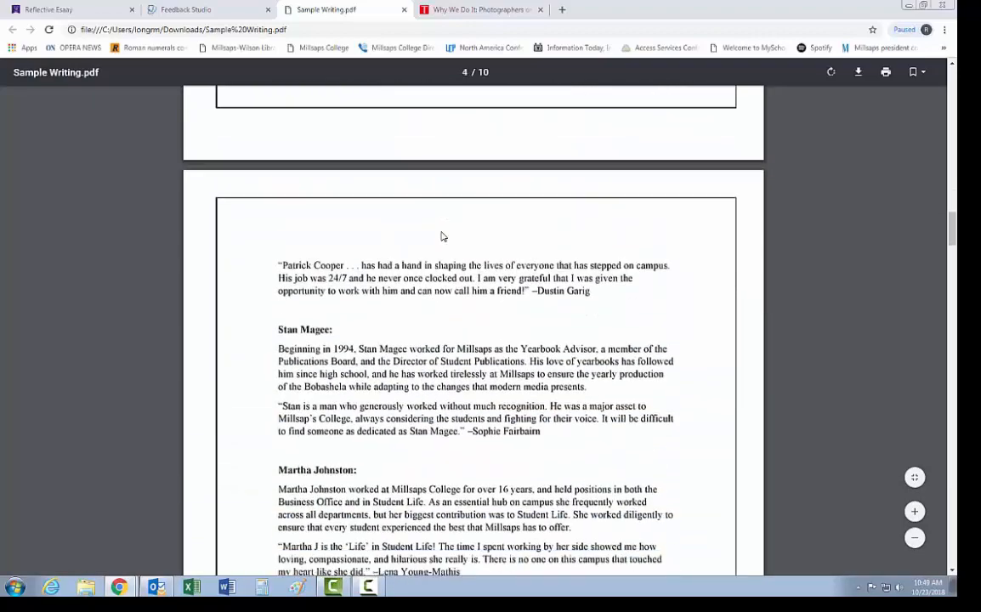
scroll(441, 238, down, 15)
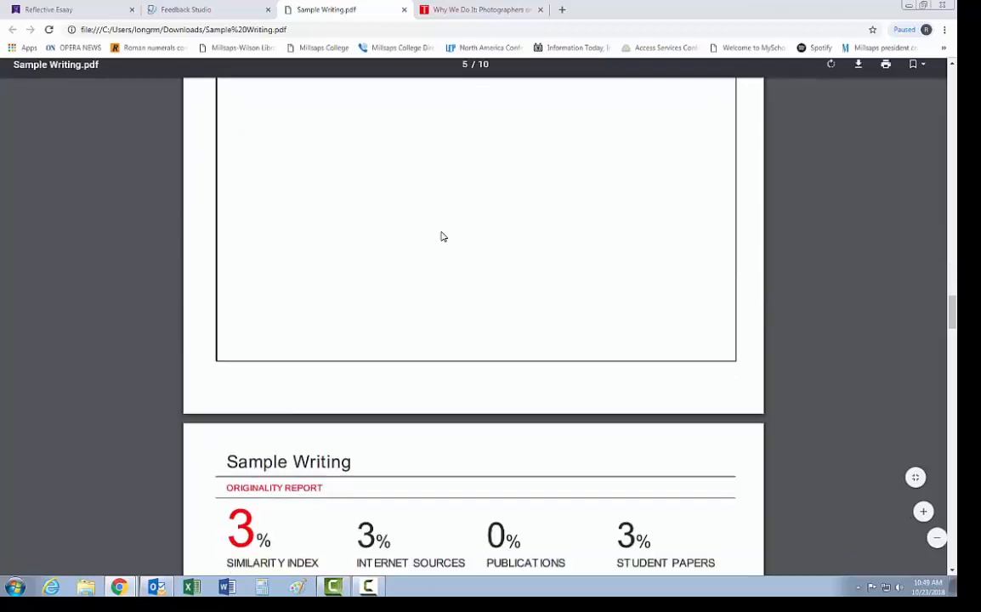
scroll(441, 237, down, 2)
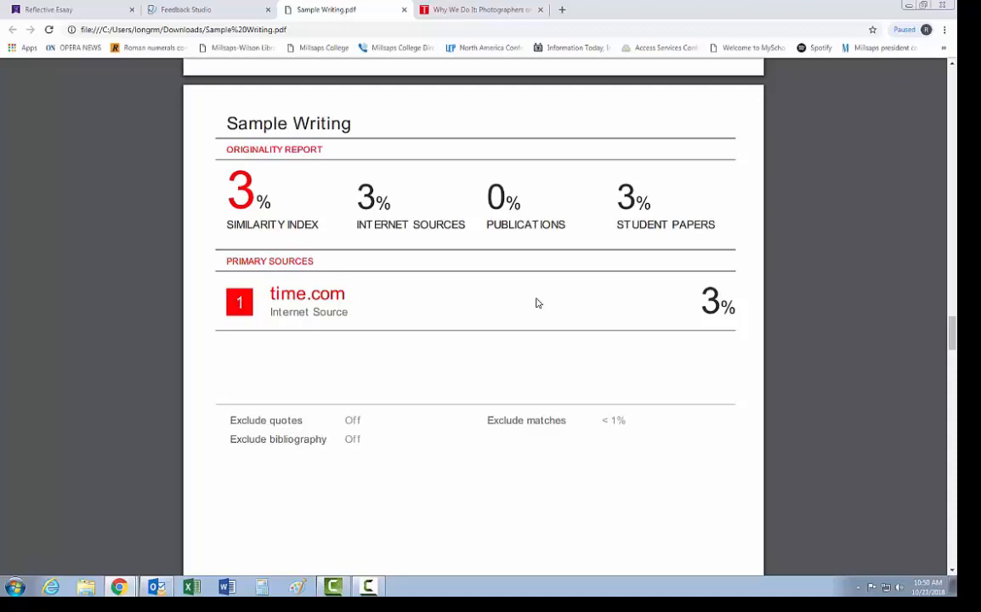
scroll(536, 303, down, 12)
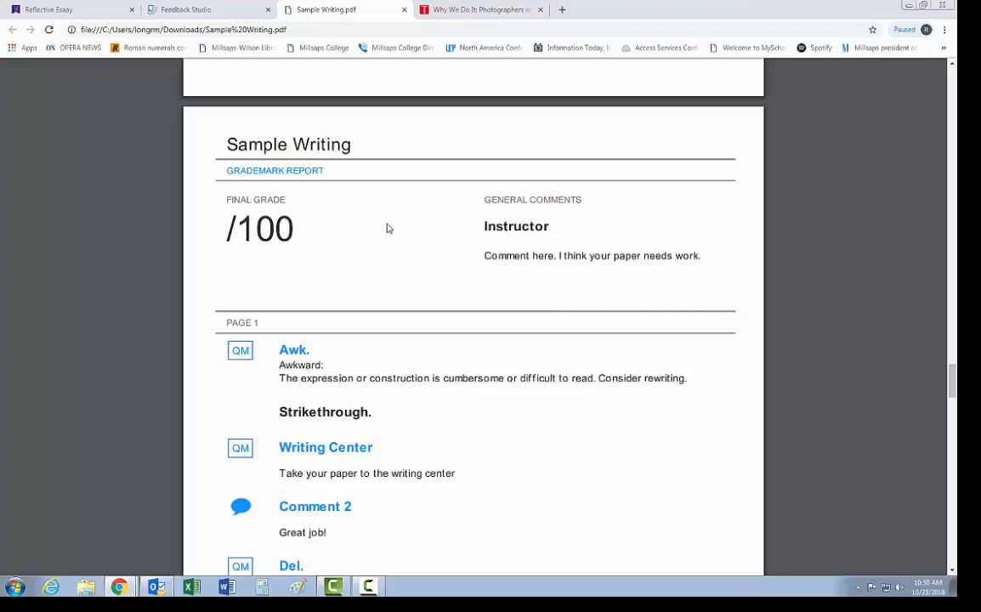
Step: Examine the GradeMark report's page comments and rubric criteria ratings in the downloaded PDF, and close the PDF
scroll(376, 265, down, 2)
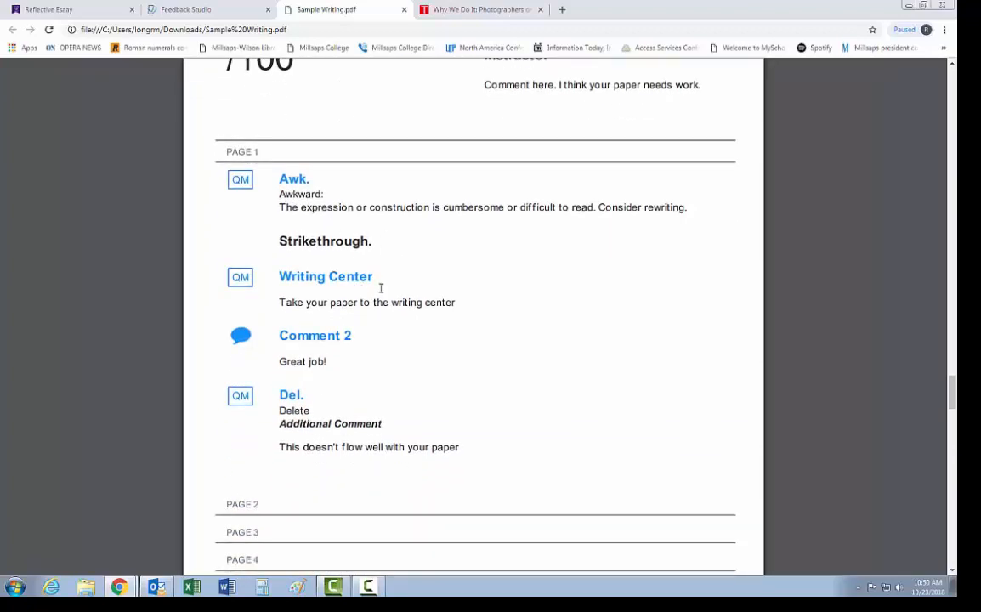
scroll(357, 364, down, 5)
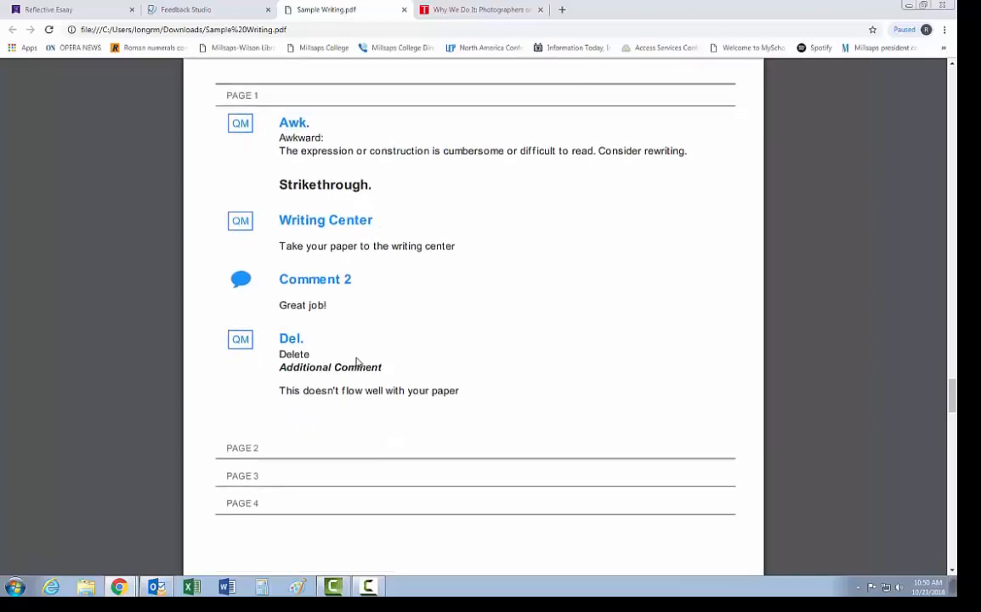
scroll(358, 363, down, 3)
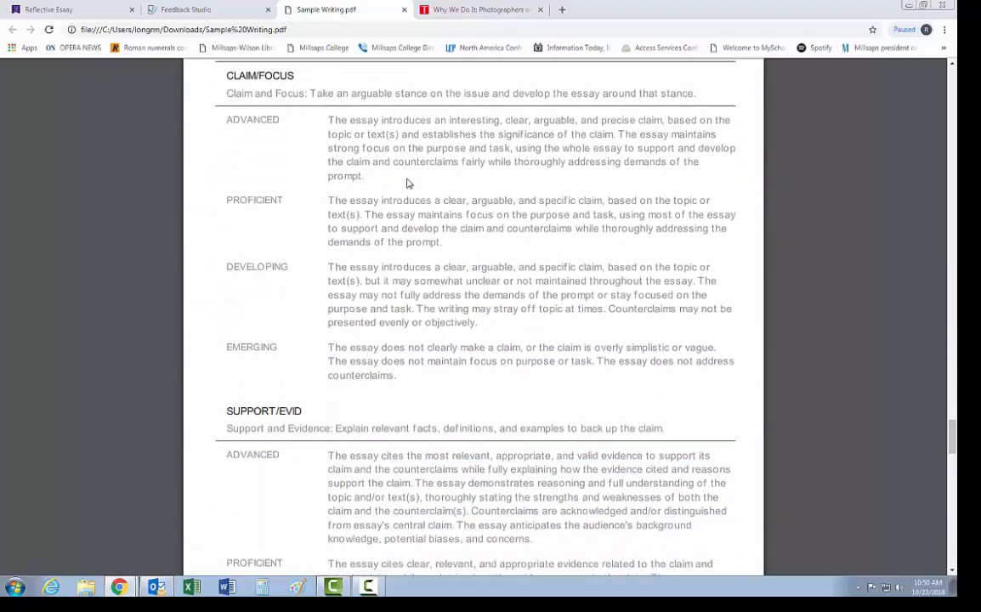
scroll(538, 292, down, 10)
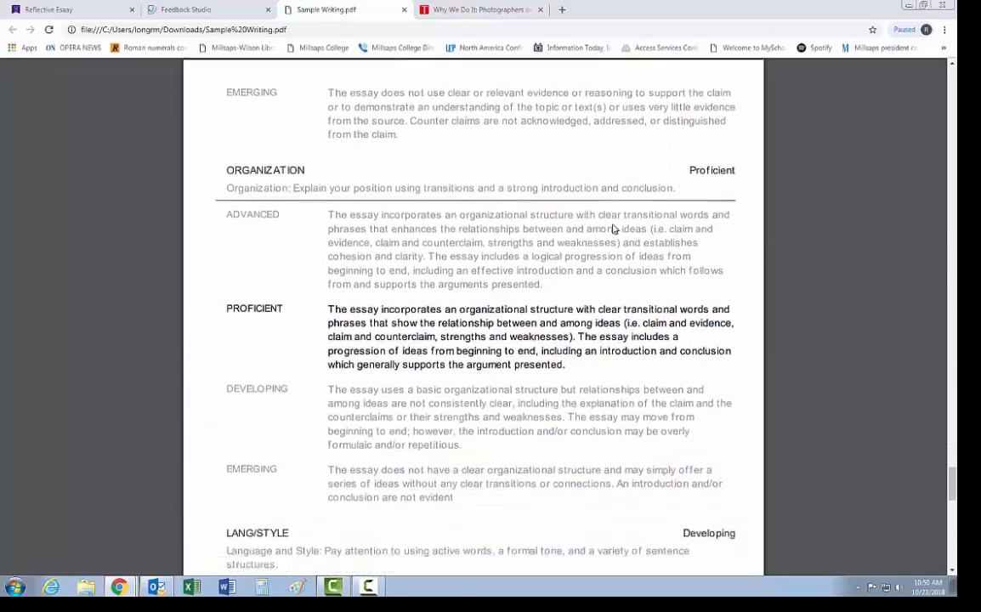
scroll(527, 273, down, 1)
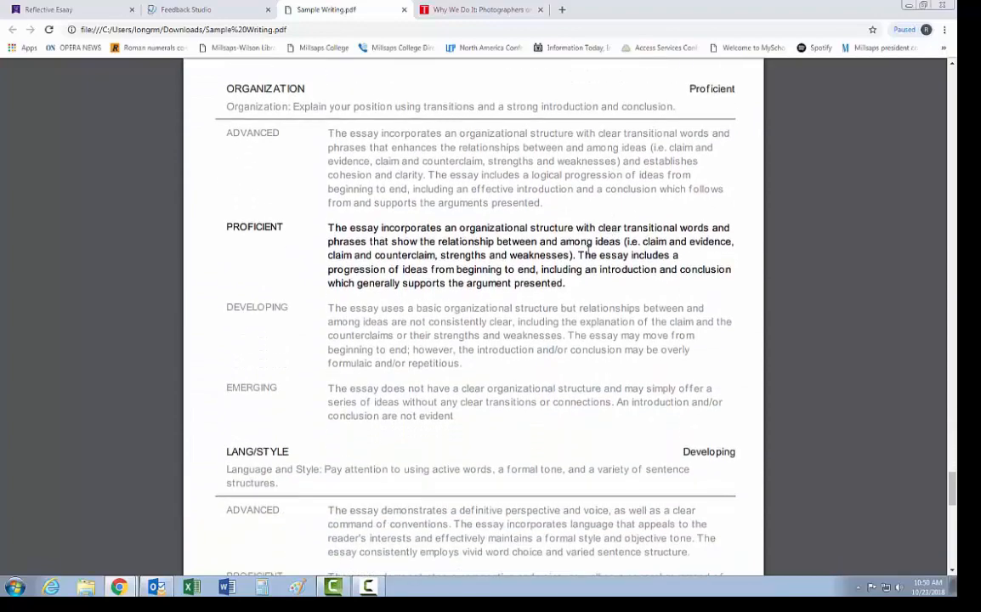
drag(575, 284, 328, 225)
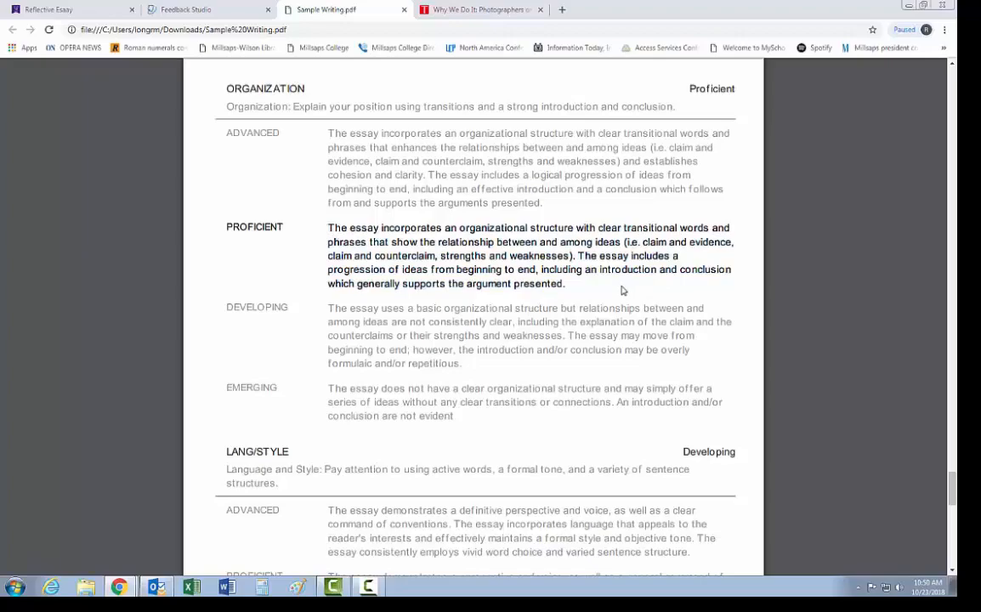
scroll(624, 287, down, 7)
scroll(621, 287, down, 3)
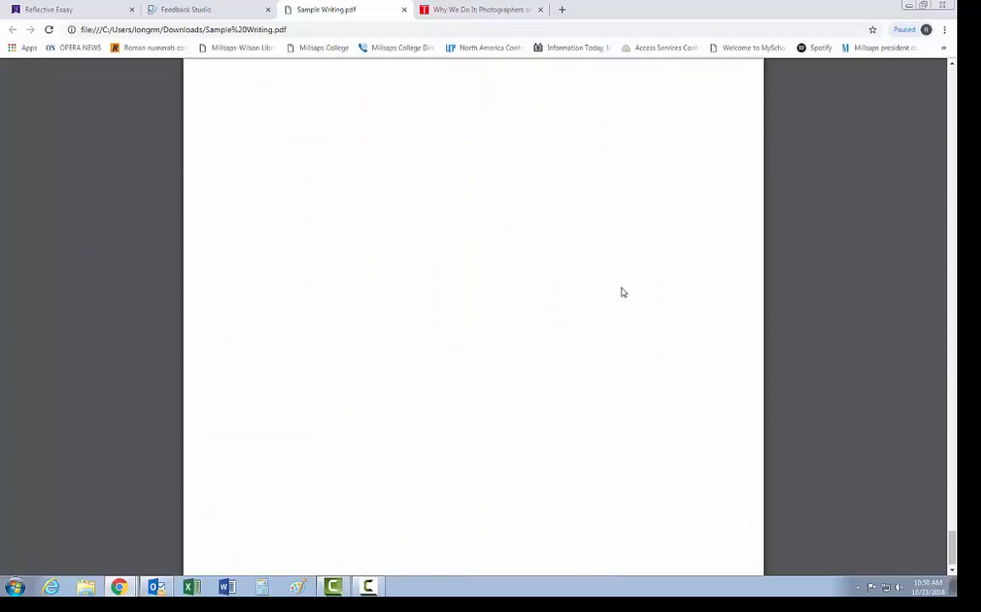
scroll(621, 291, up, 8)
scroll(621, 292, up, 4)
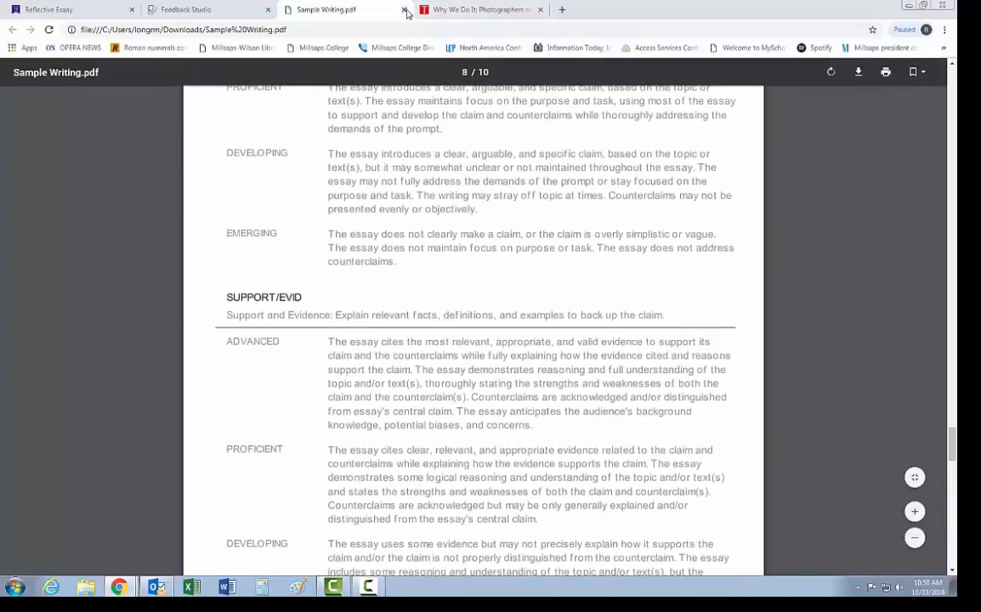
key(ctrl+shift+Tab)
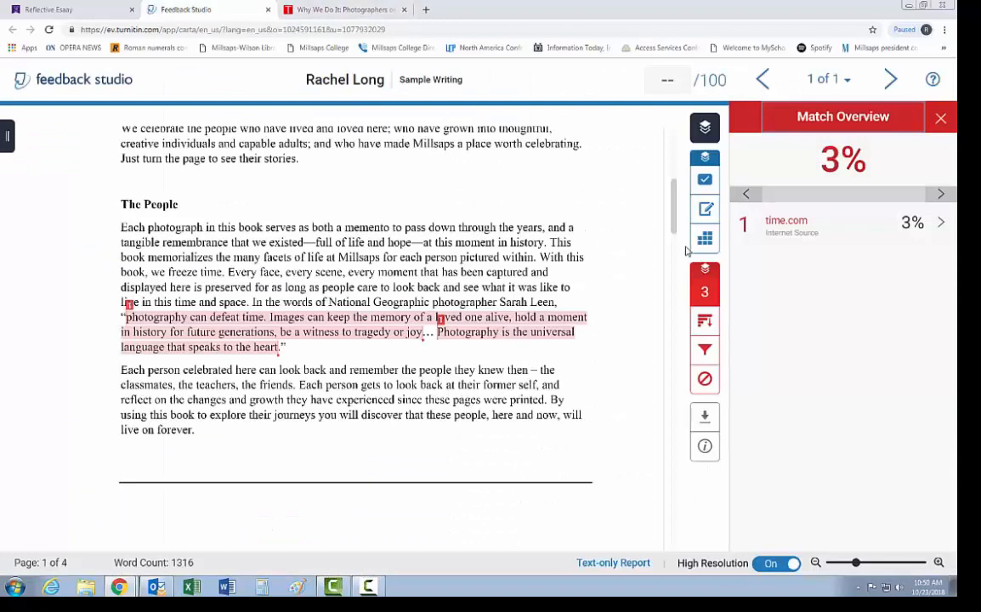
Step: Show the QuickMarks, set the Sample Writing grade to 80 out of 100, and close the paper to return to the submission inbox
click(705, 180)
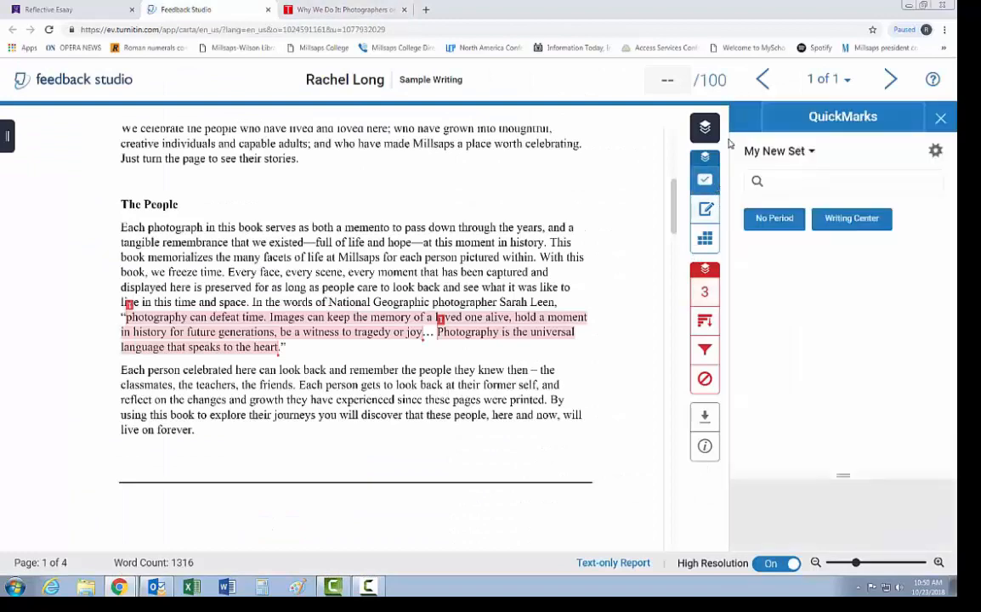
click(668, 81)
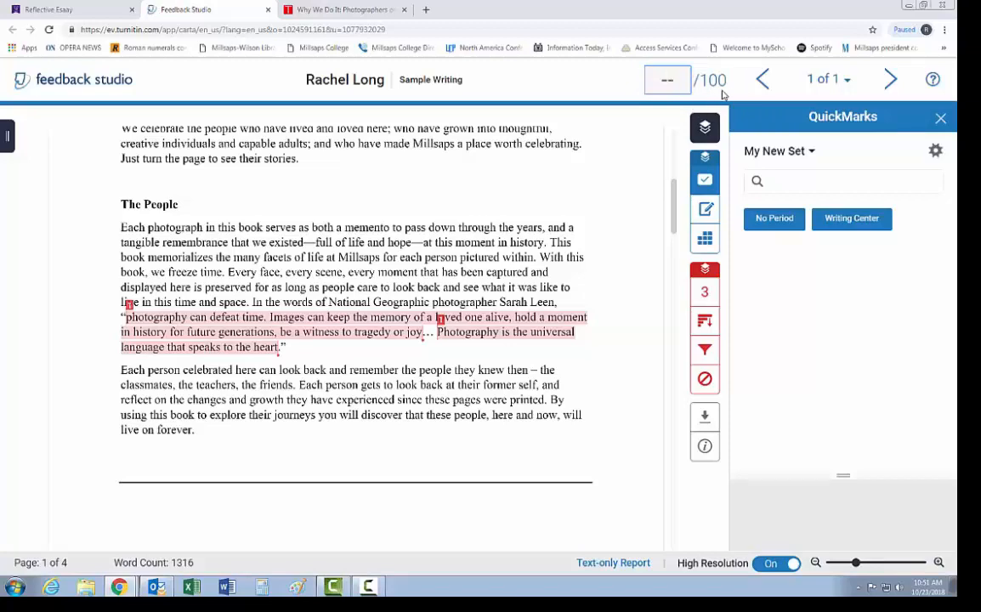
text(80)
click(634, 251)
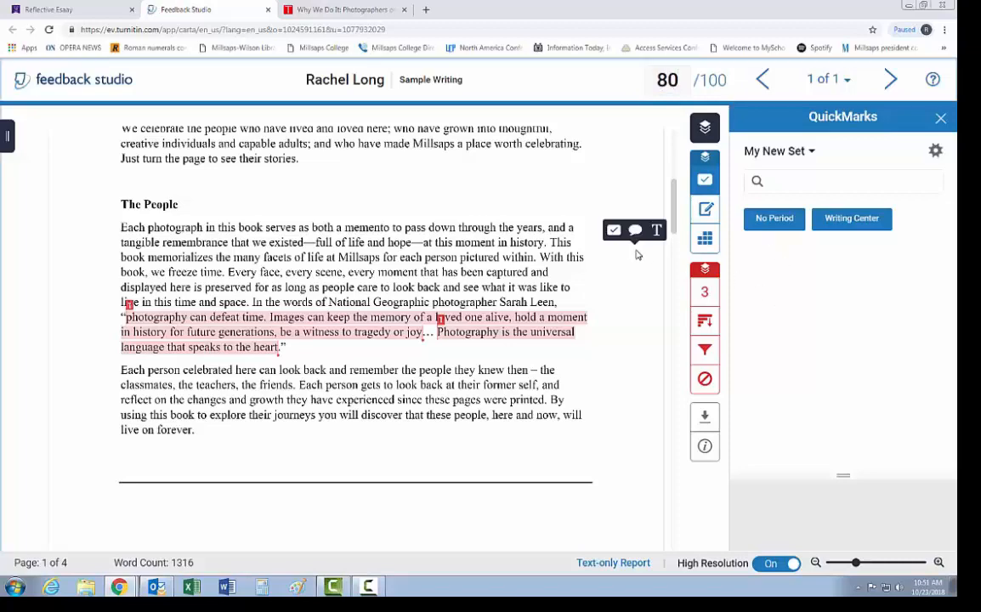
click(268, 10)
click(51, 9)
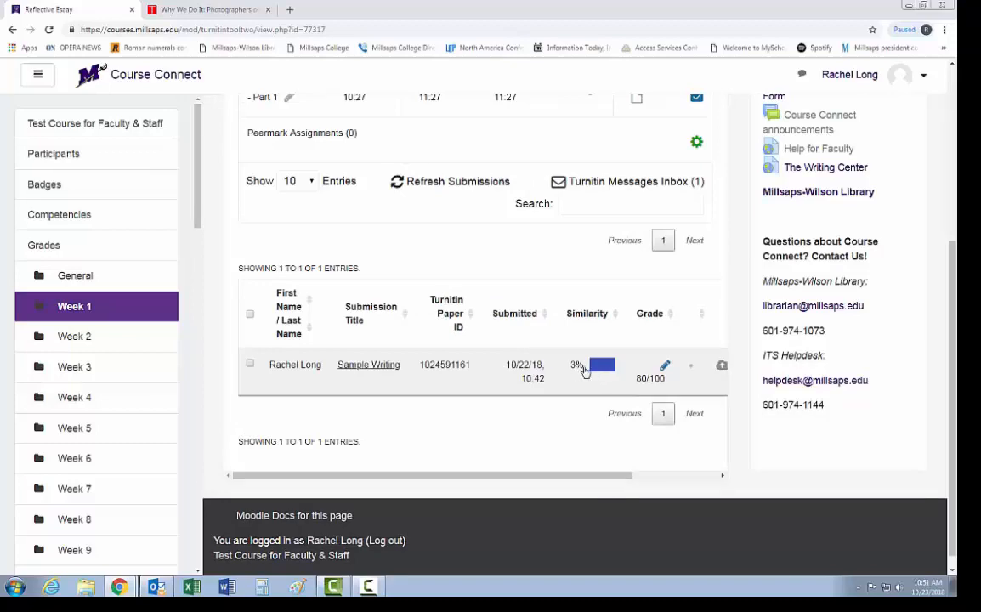
Step: Reopen the Sample Writing submission for grading, set its grade to 90 out of 100, and return to the submission inbox
click(664, 366)
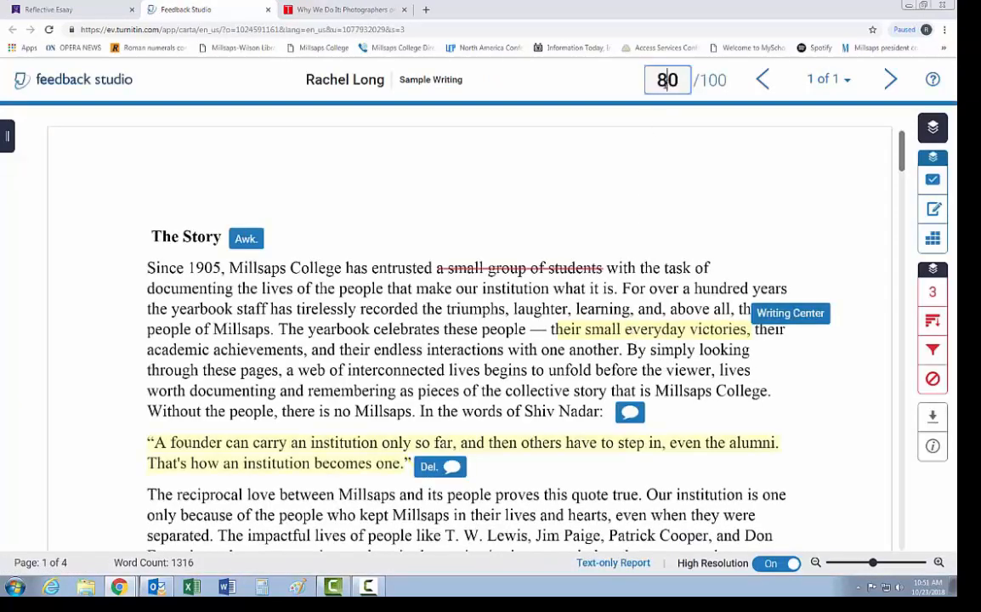
click(650, 83)
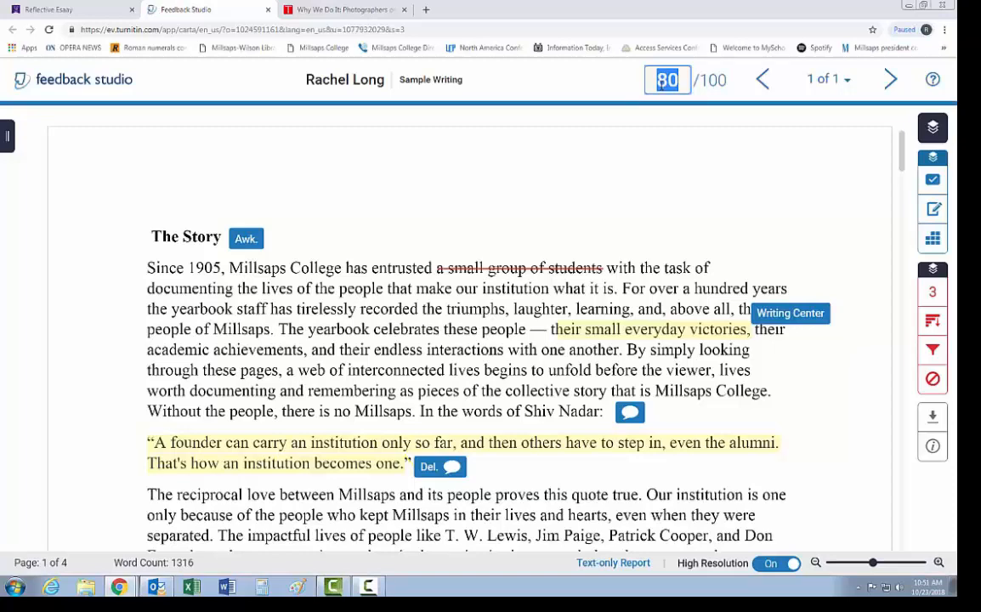
text(90)
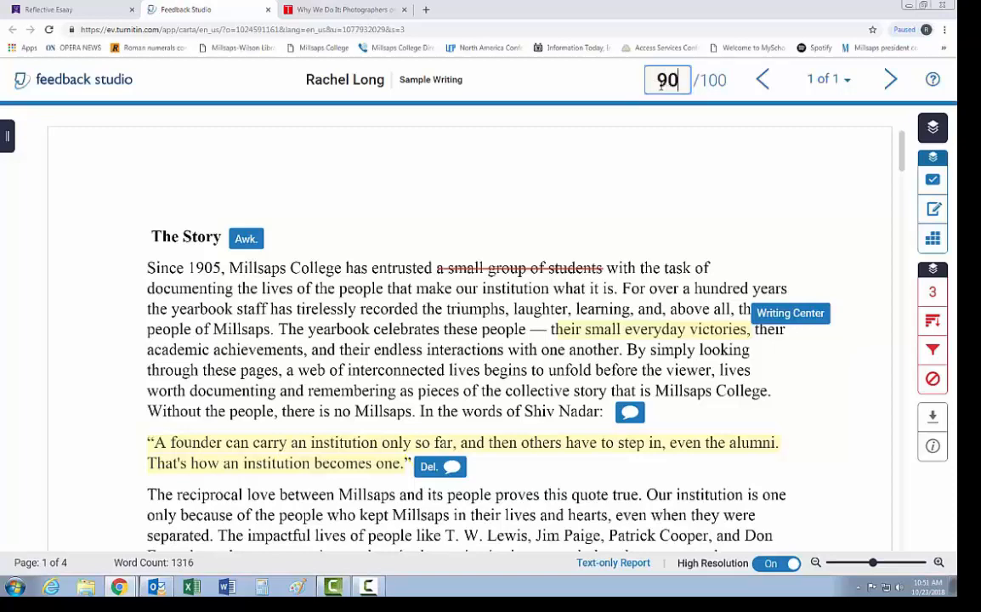
click(678, 200)
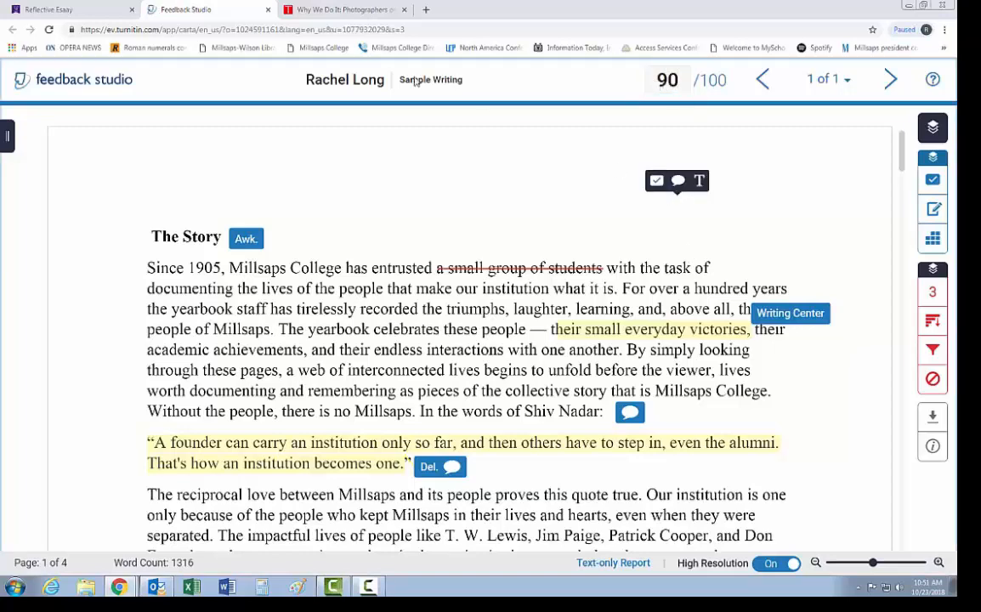
click(268, 9)
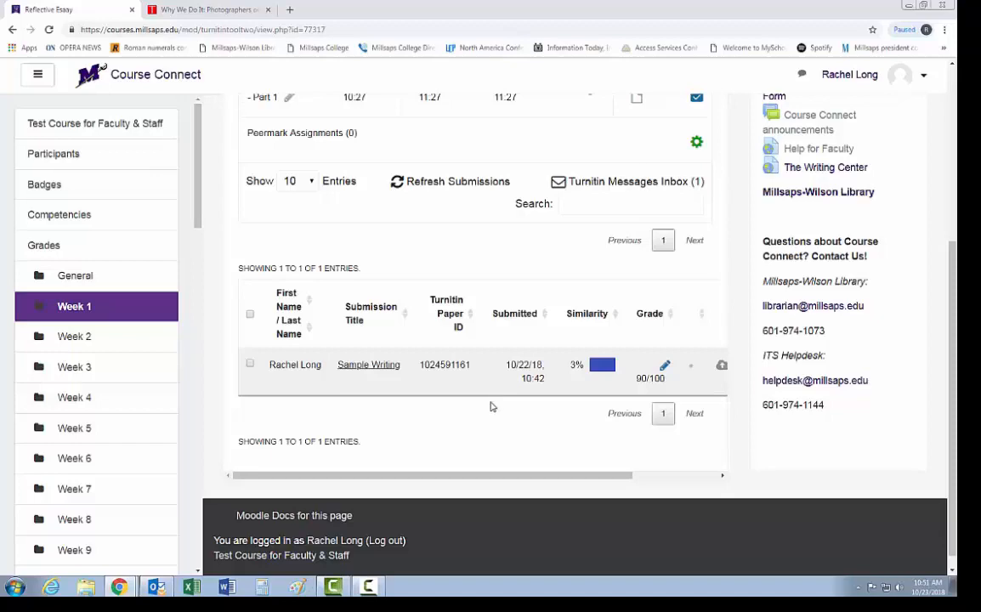
scroll(481, 398, up, 3)
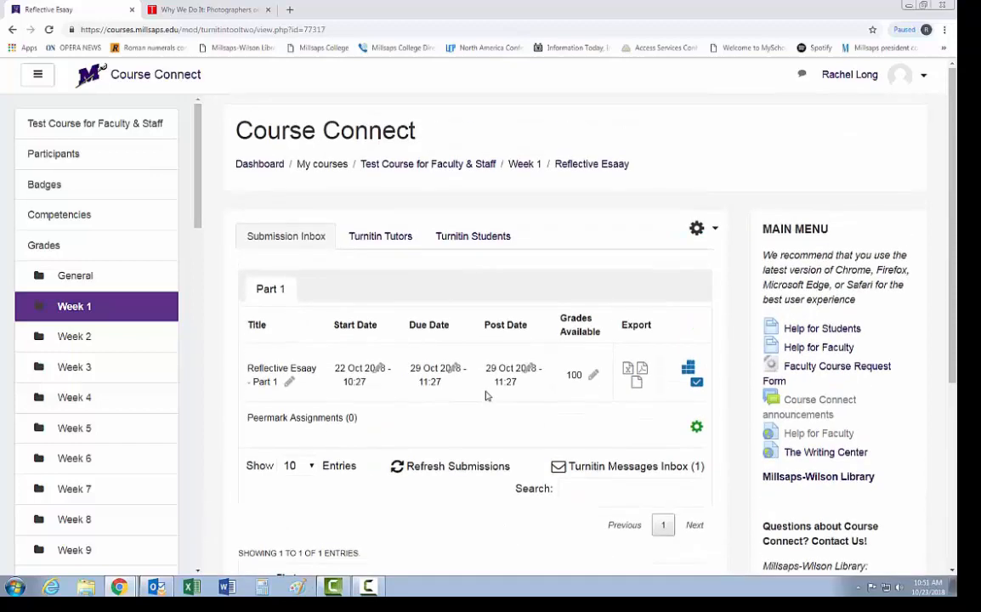